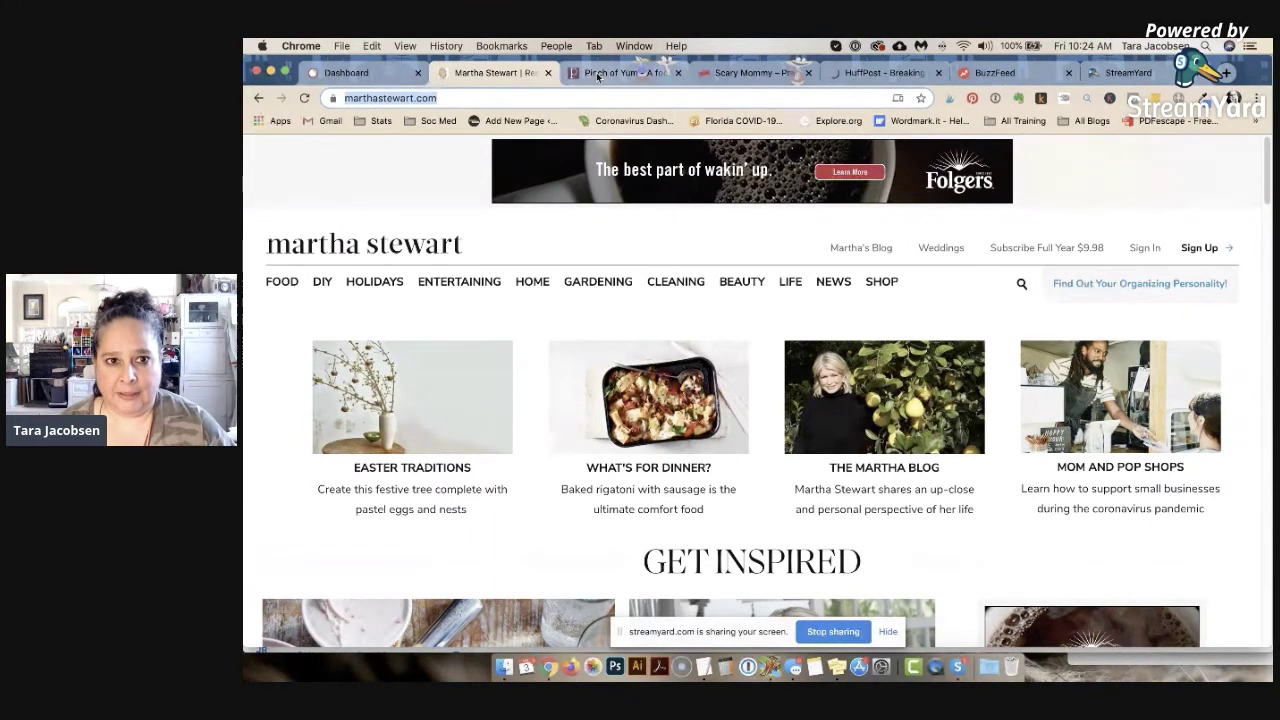
- Show the open Pinch of Yum site and dismiss its notification request
click(594, 72)
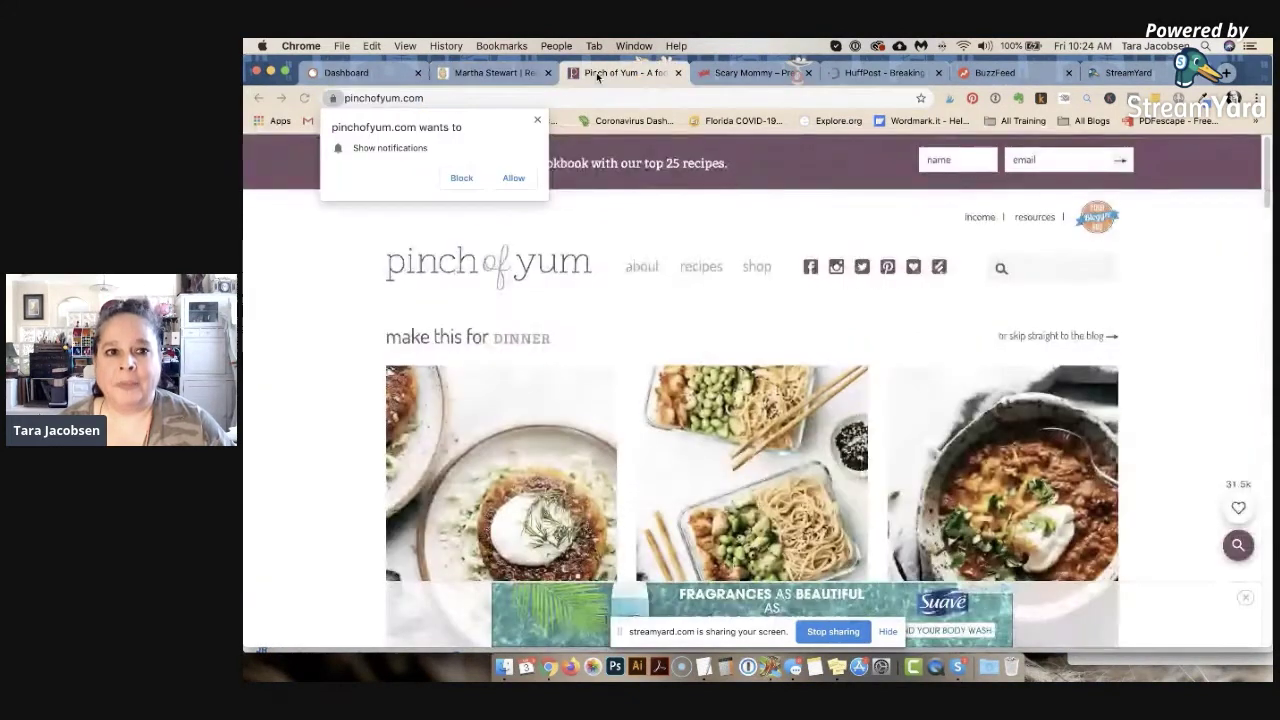
click(537, 120)
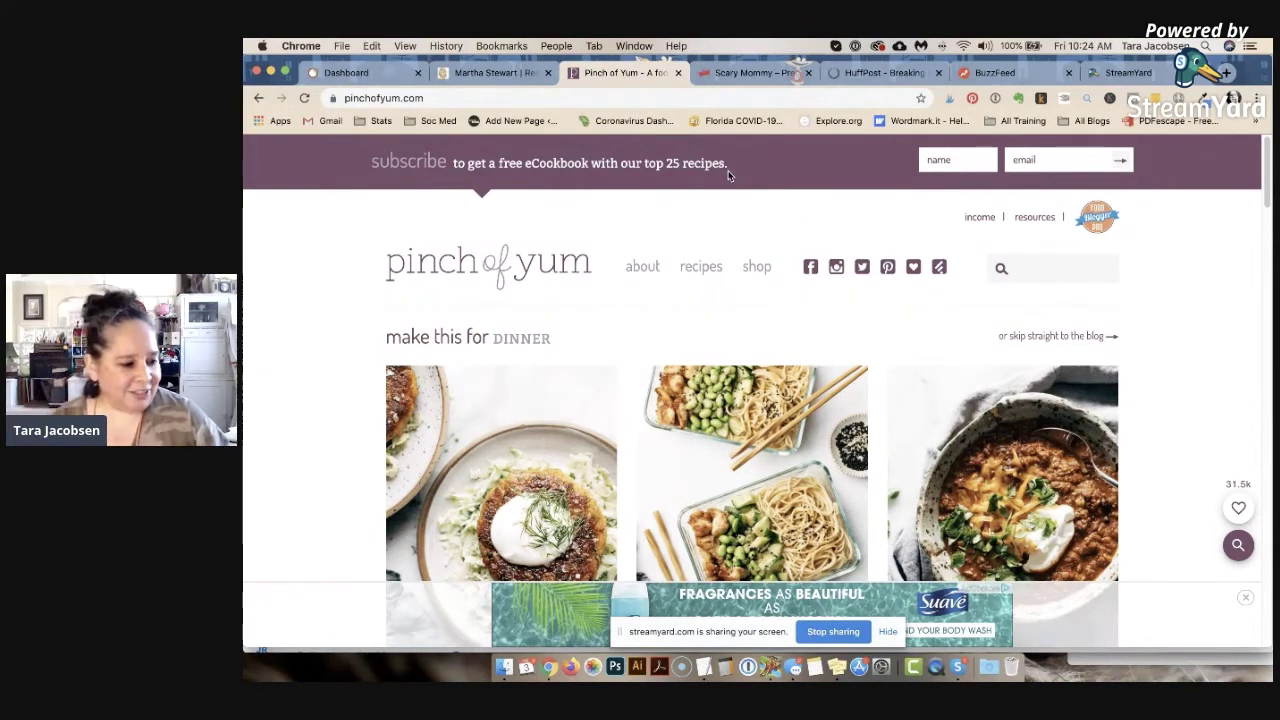
click(496, 74)
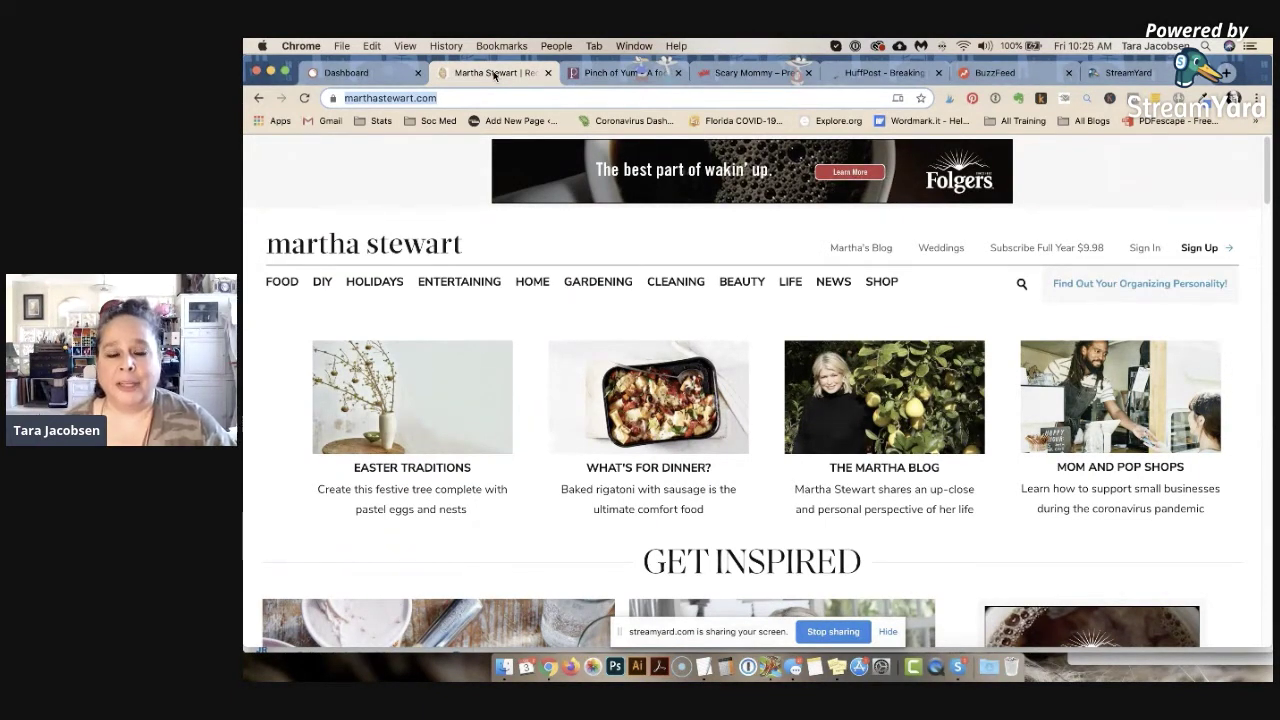
right_click(432, 95)
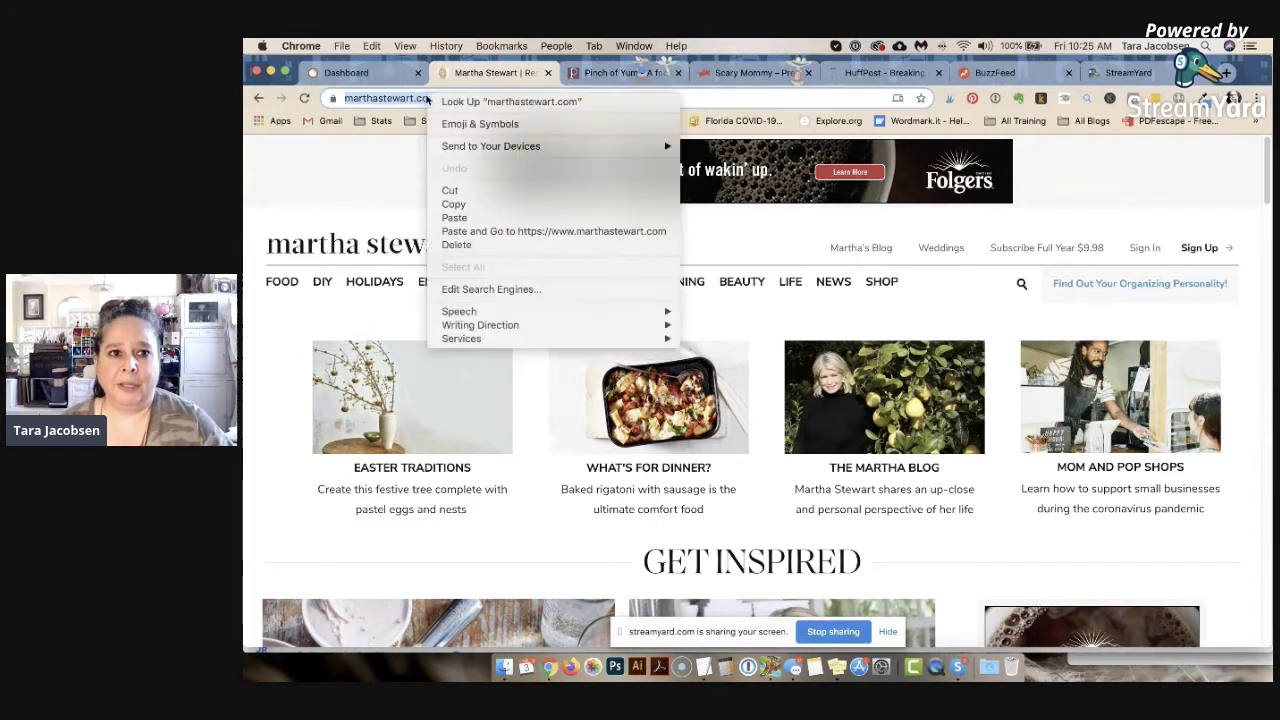
click(453, 204)
click(346, 72)
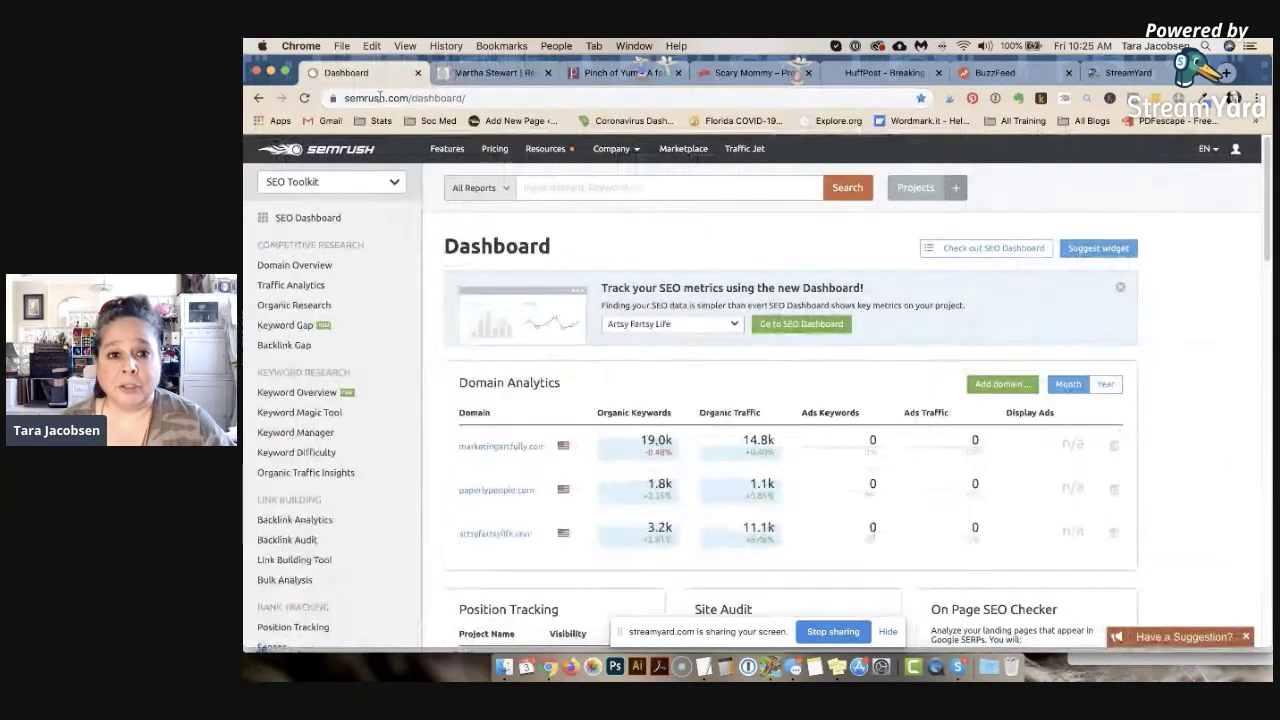
click(593, 186)
text(https://www.marthastewart.com/)
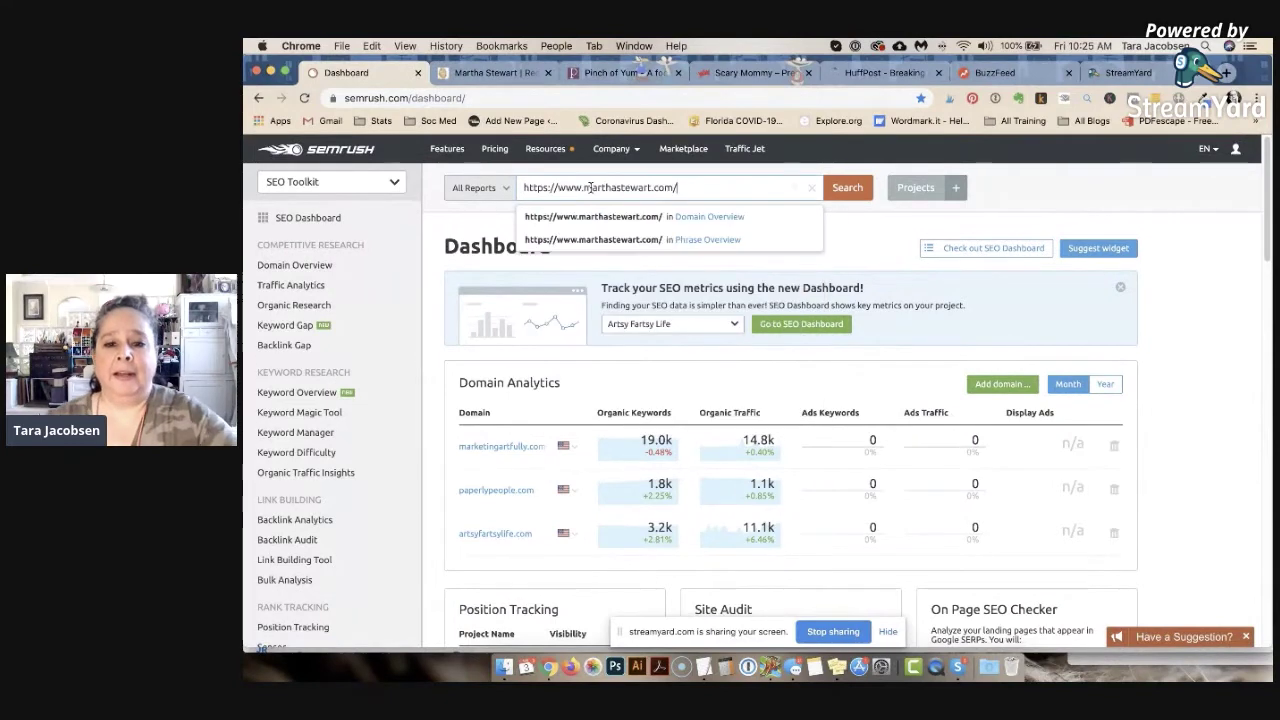
key(Return)
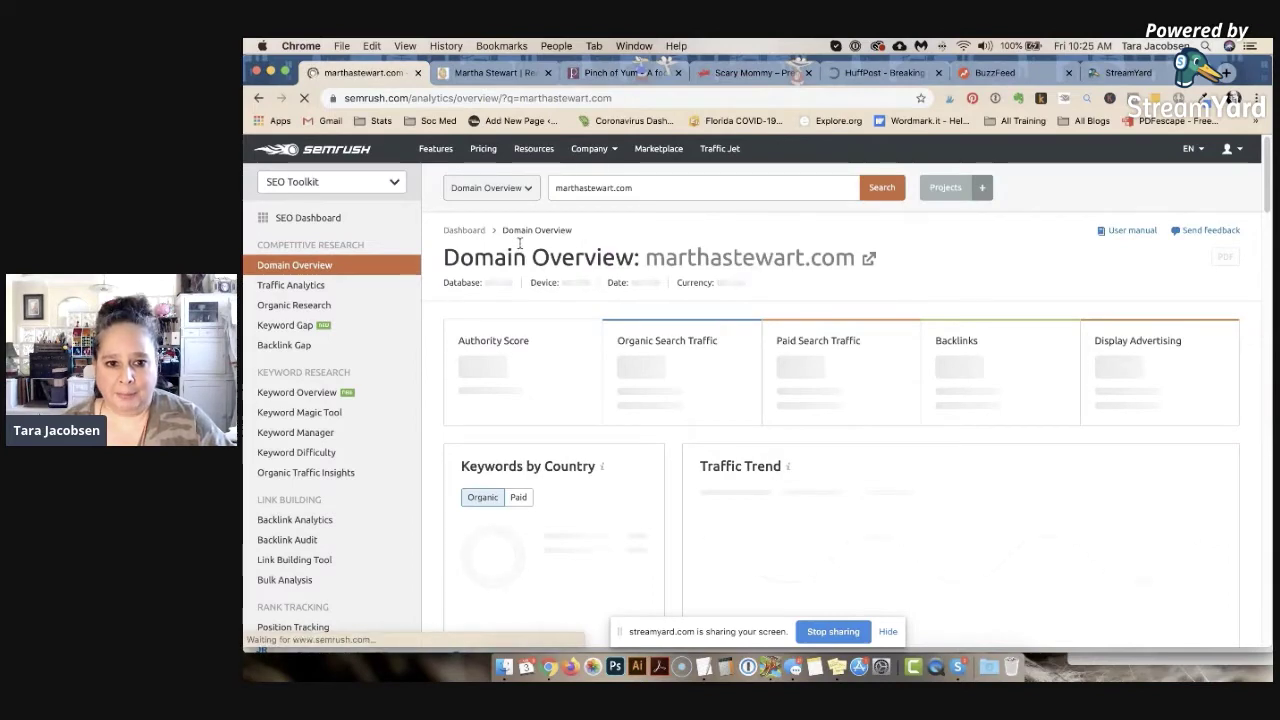
- Open the full organic keywords report for marthastewart.com and sort its search positions in ascending order
scroll(519, 243, down, 5)
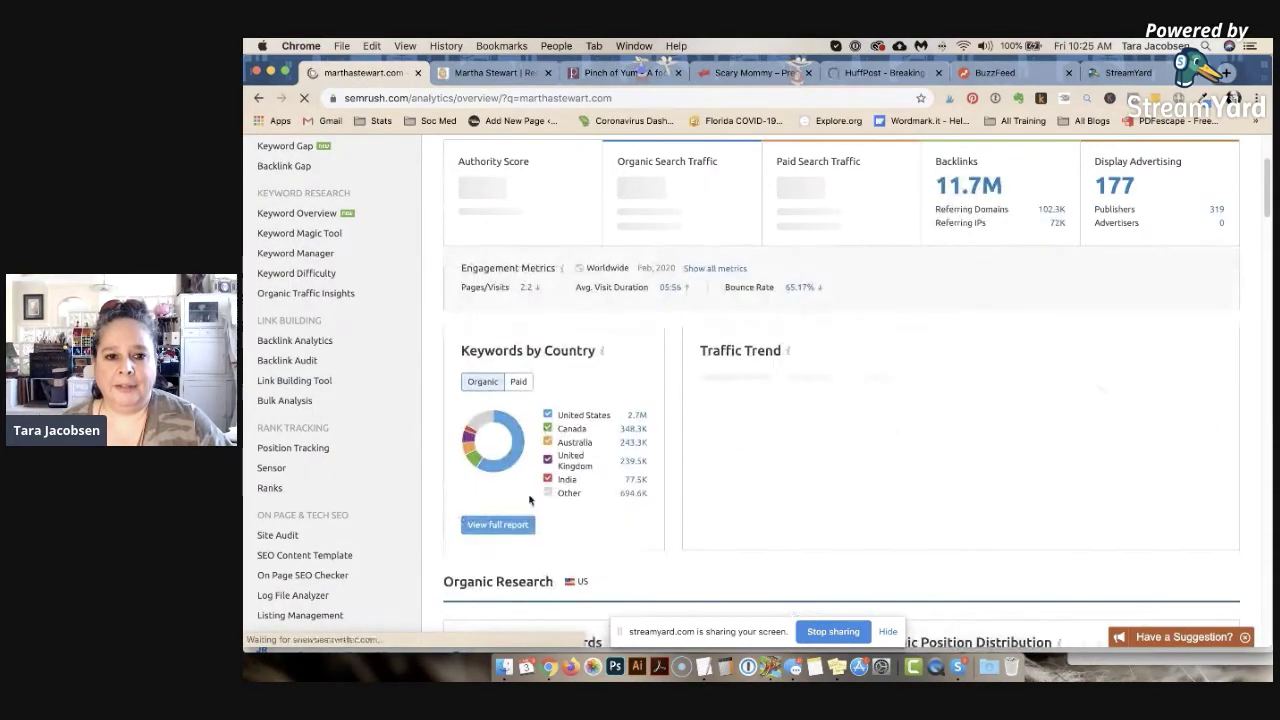
click(497, 524)
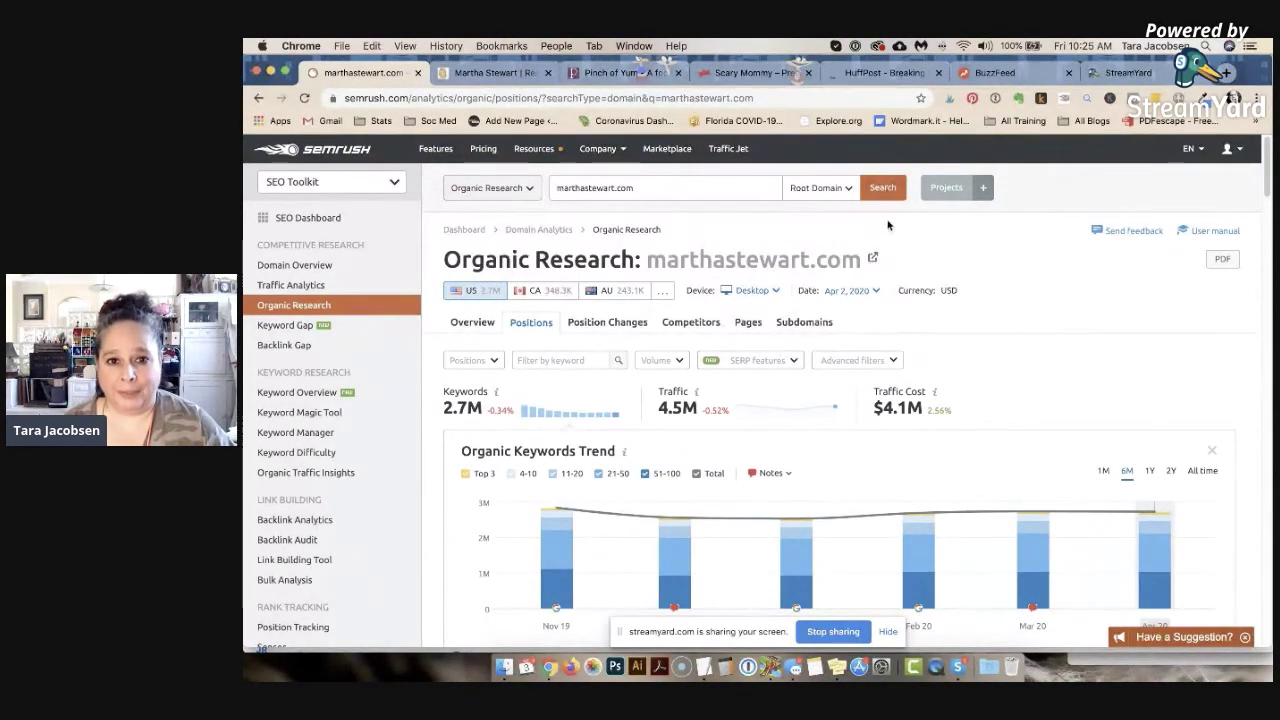
scroll(871, 266, down, 8)
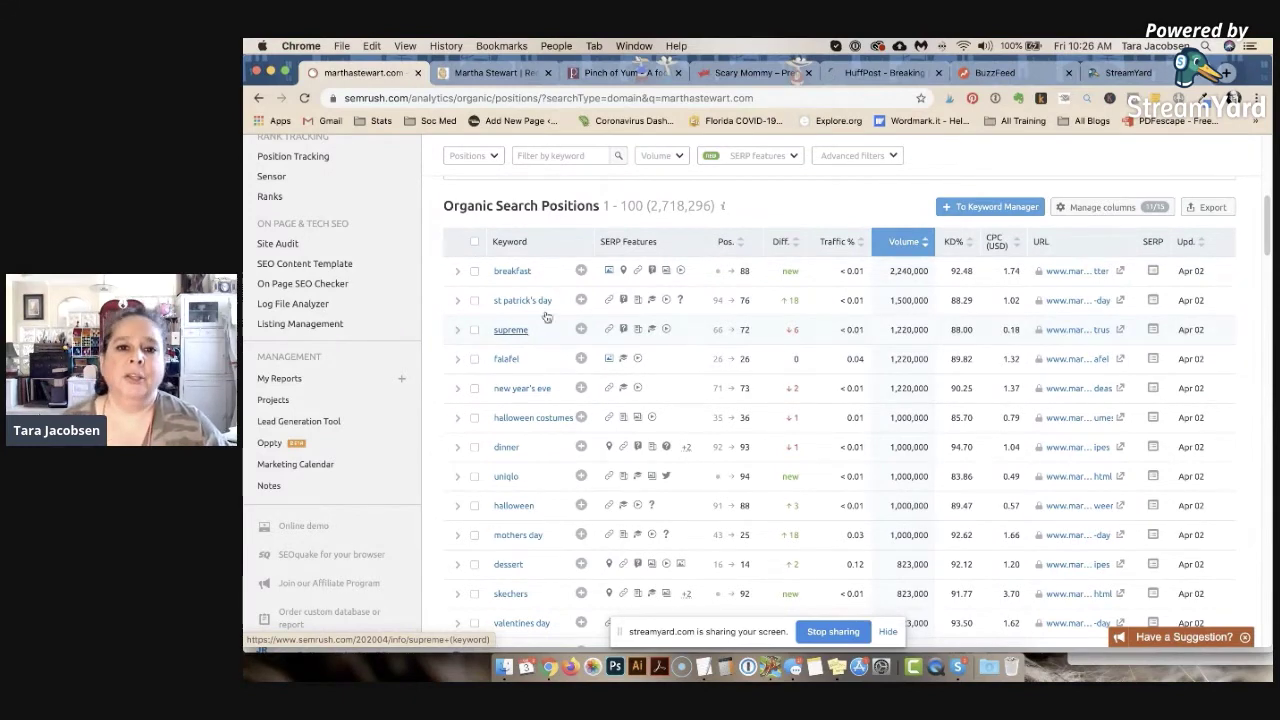
click(717, 243)
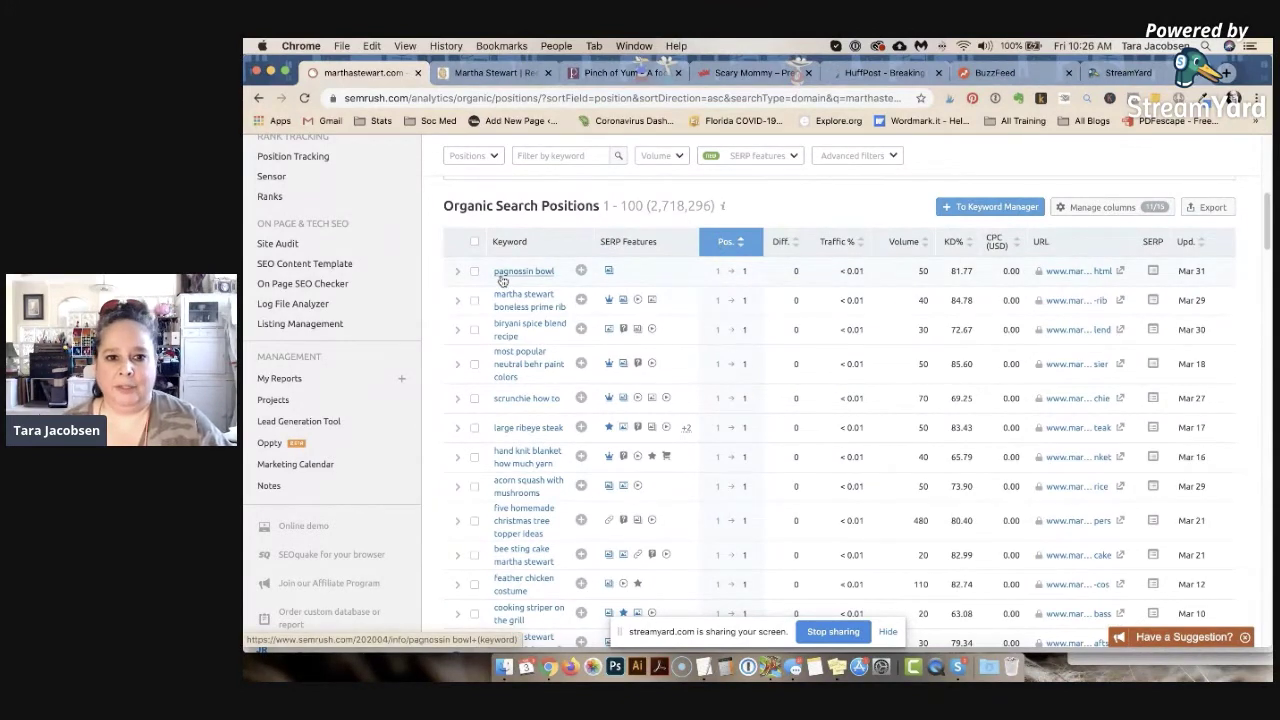
- Look through the top-ranked keywords and filter the list to a search volume of 10,001–100,000
scroll(503, 279, down, 1)
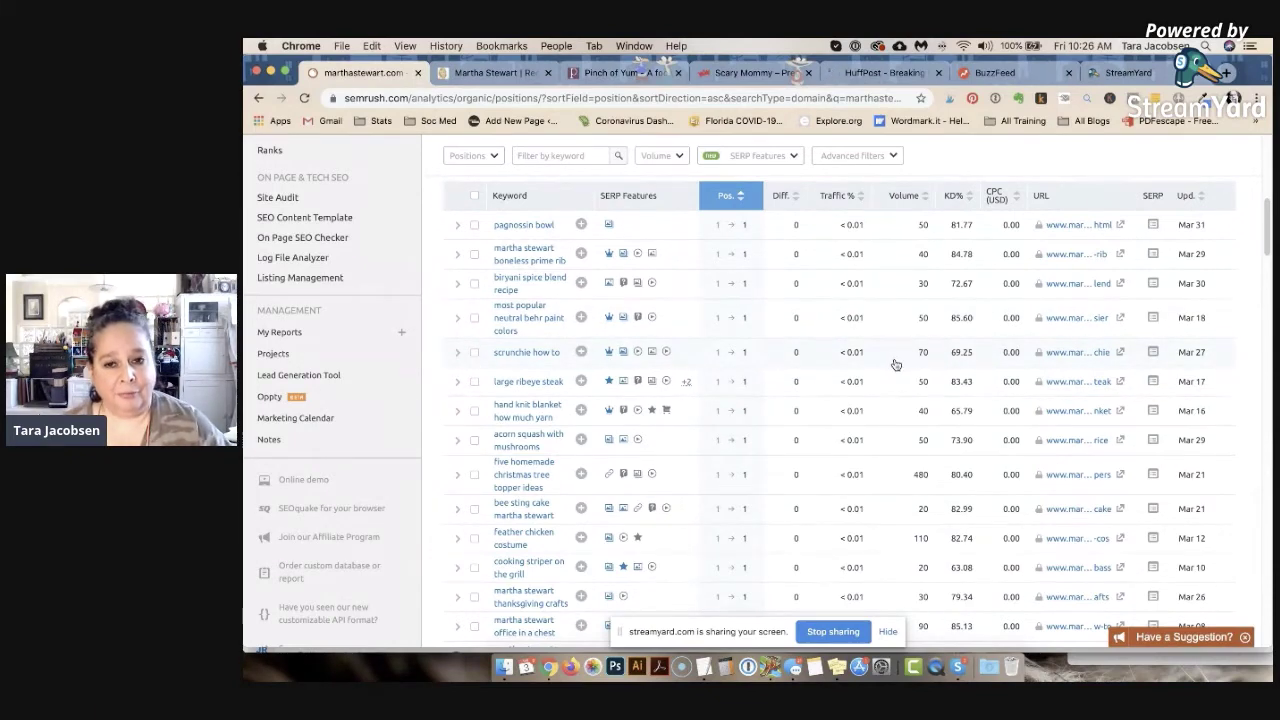
scroll(896, 364, down, 1)
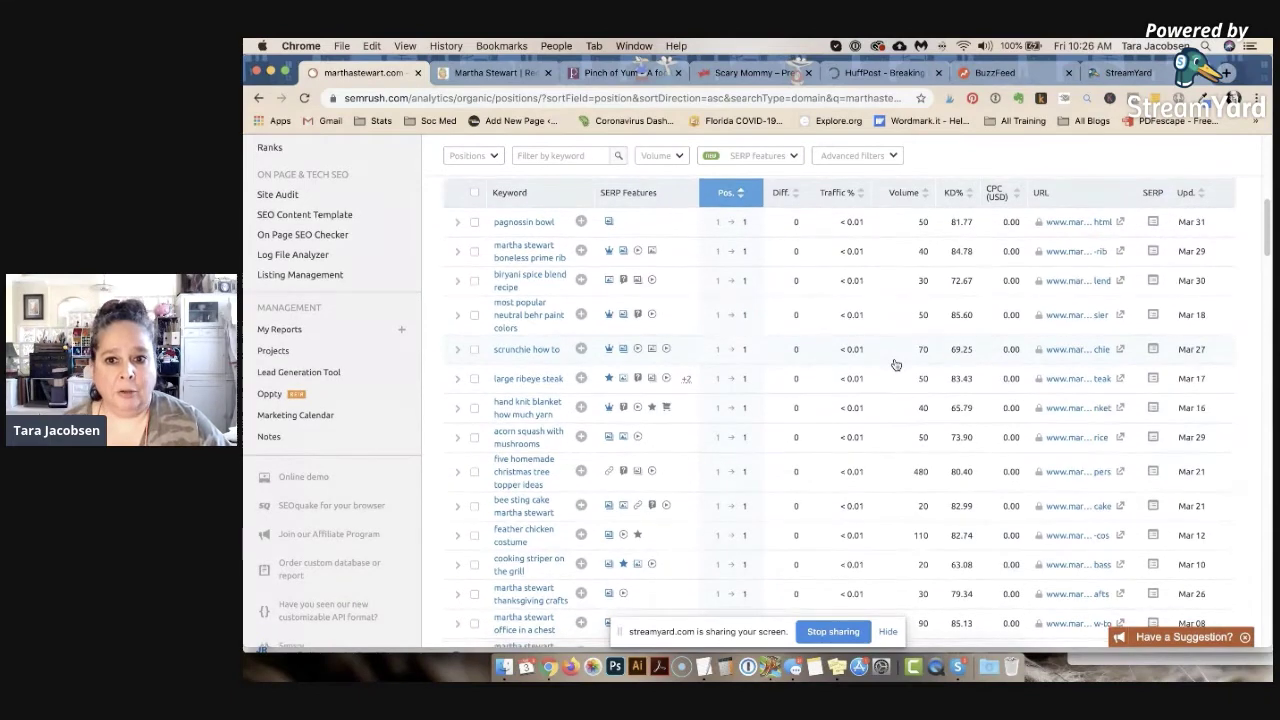
scroll(916, 358, down, 5)
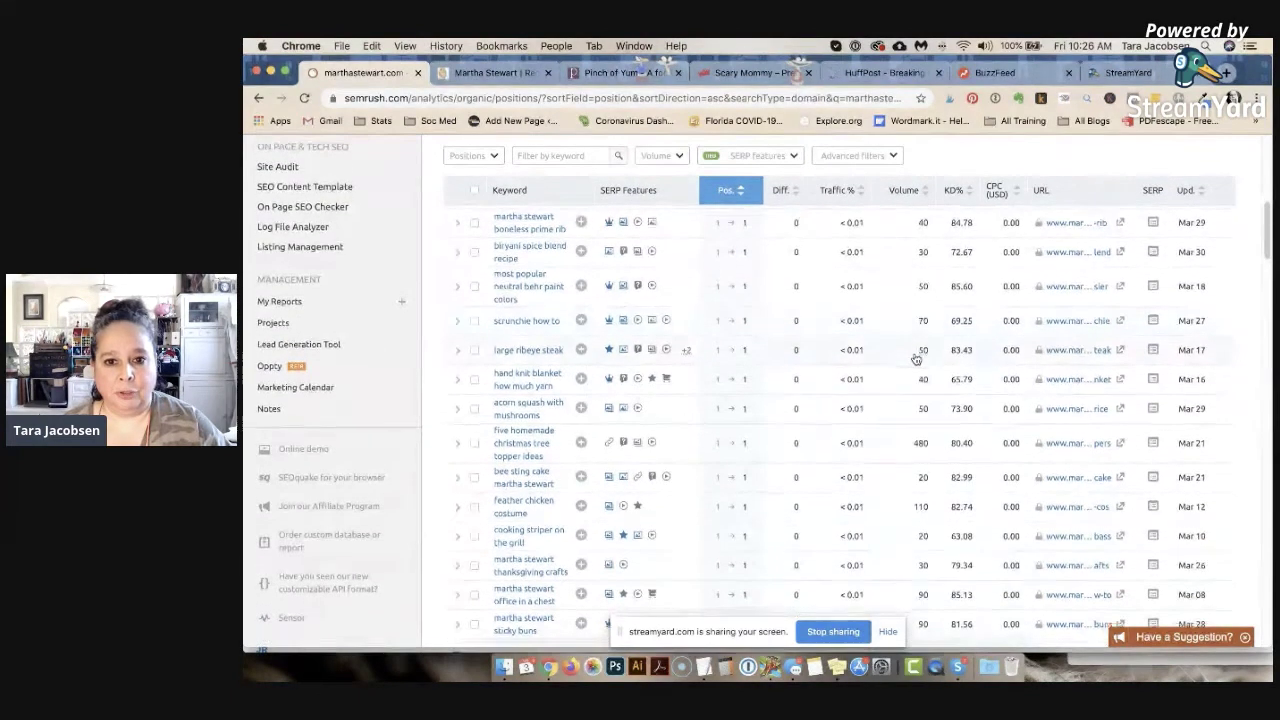
scroll(916, 358, down, 9)
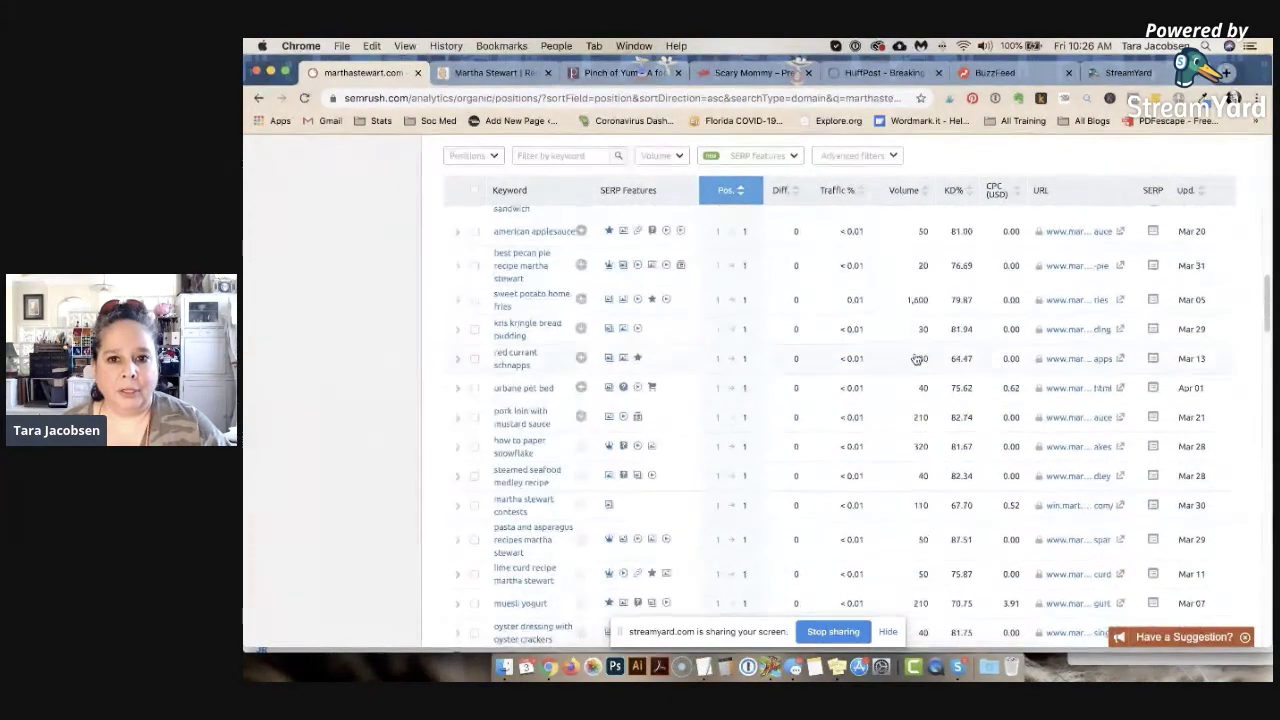
scroll(916, 358, up, 13)
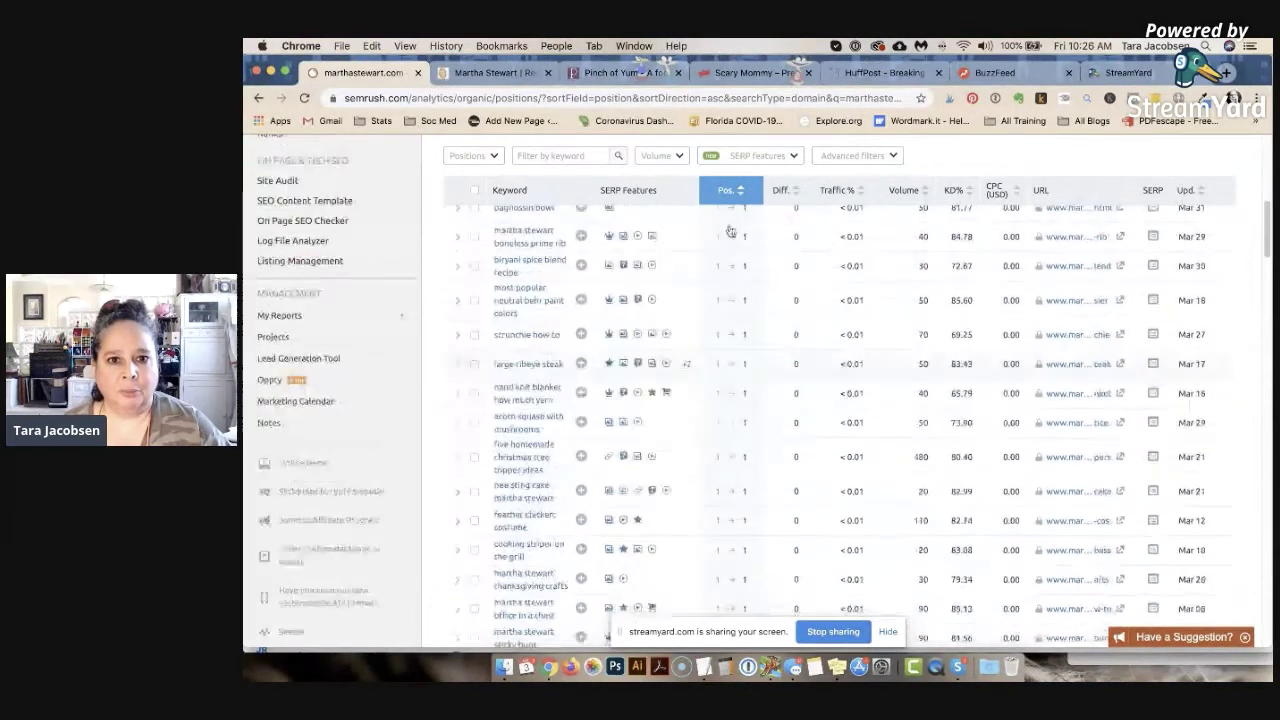
click(656, 156)
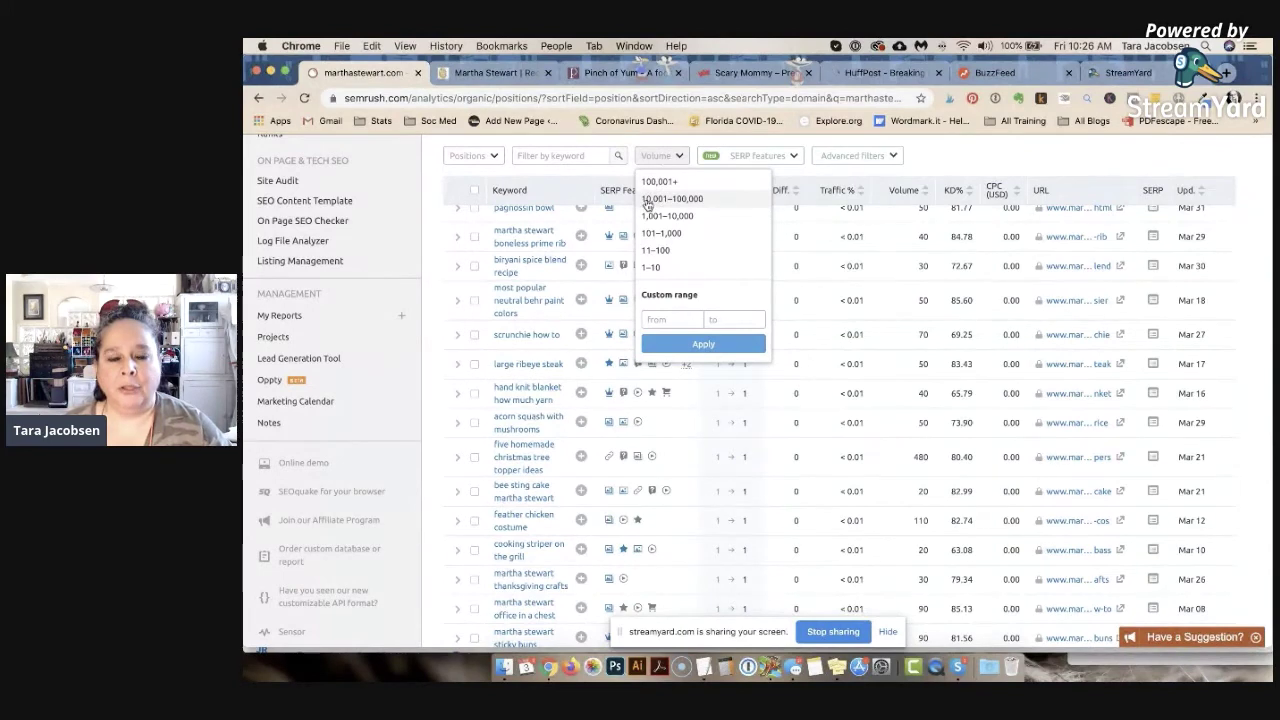
click(647, 200)
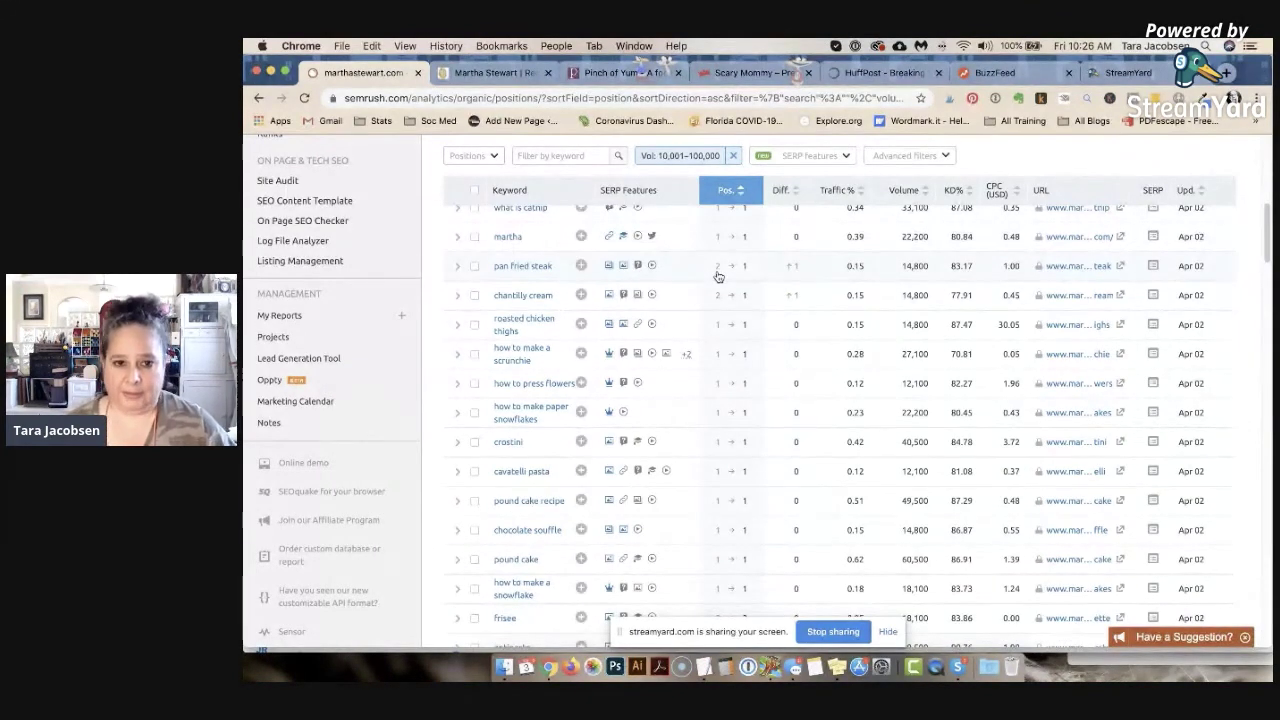
- Review the filtered high-ranking keywords and go to page 25 of the list
scroll(757, 246, up, 2)
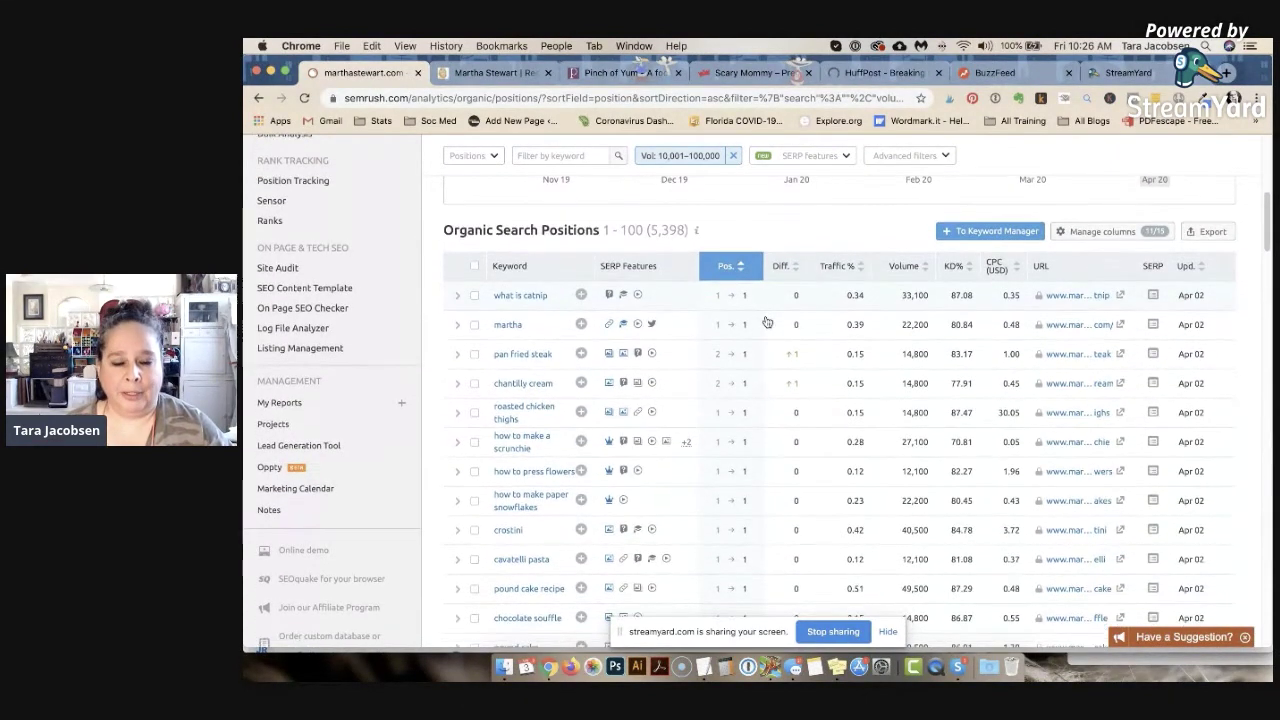
scroll(766, 321, down, 5)
scroll(766, 321, down, 15)
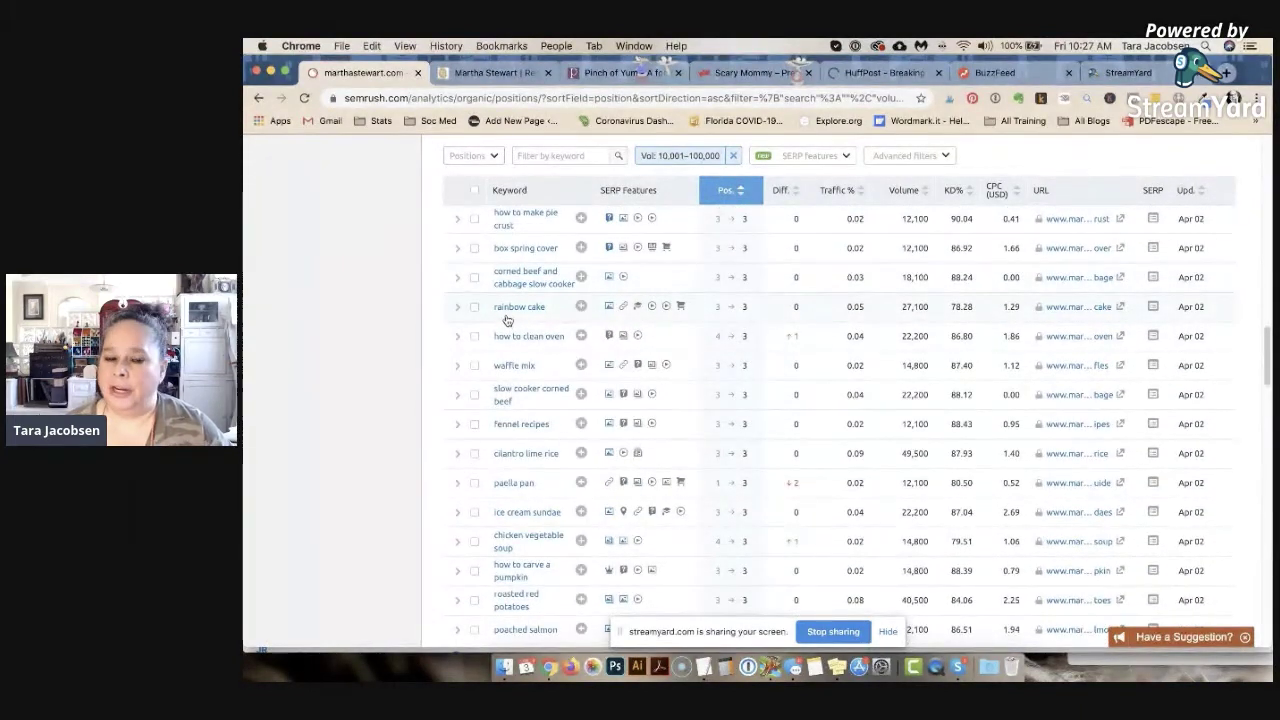
scroll(507, 320, down, 1)
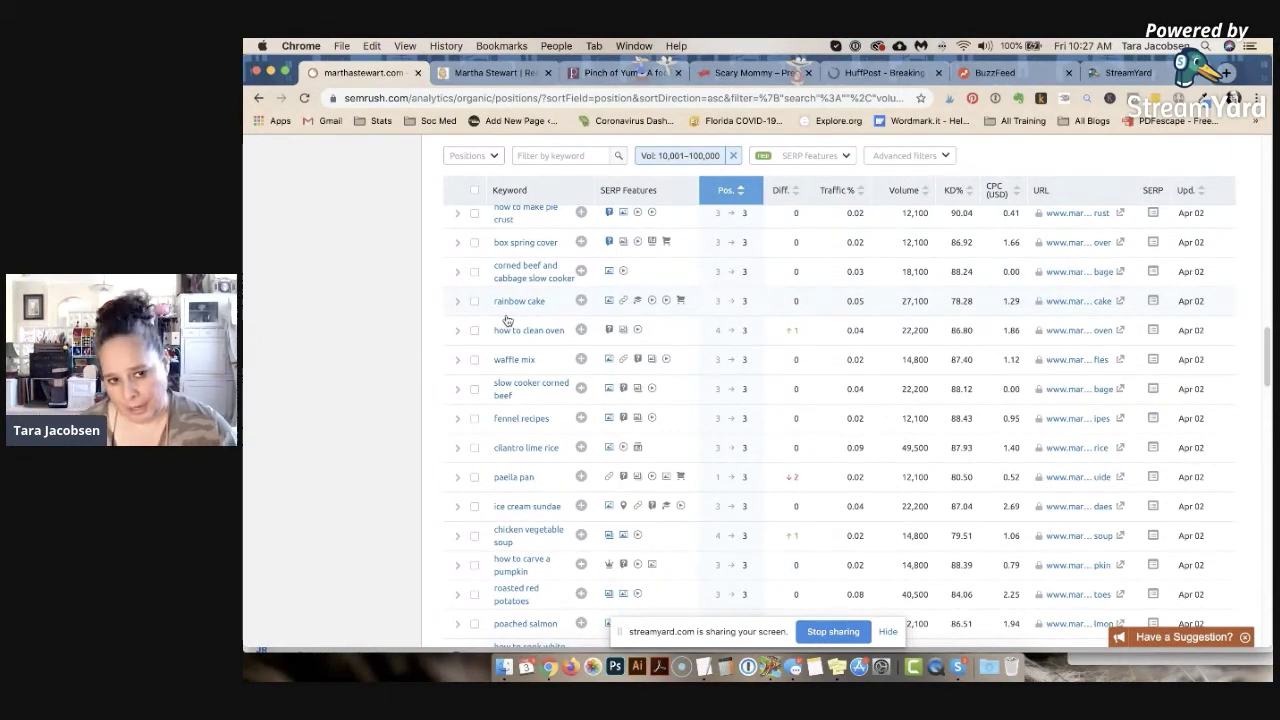
scroll(589, 266, down, 15)
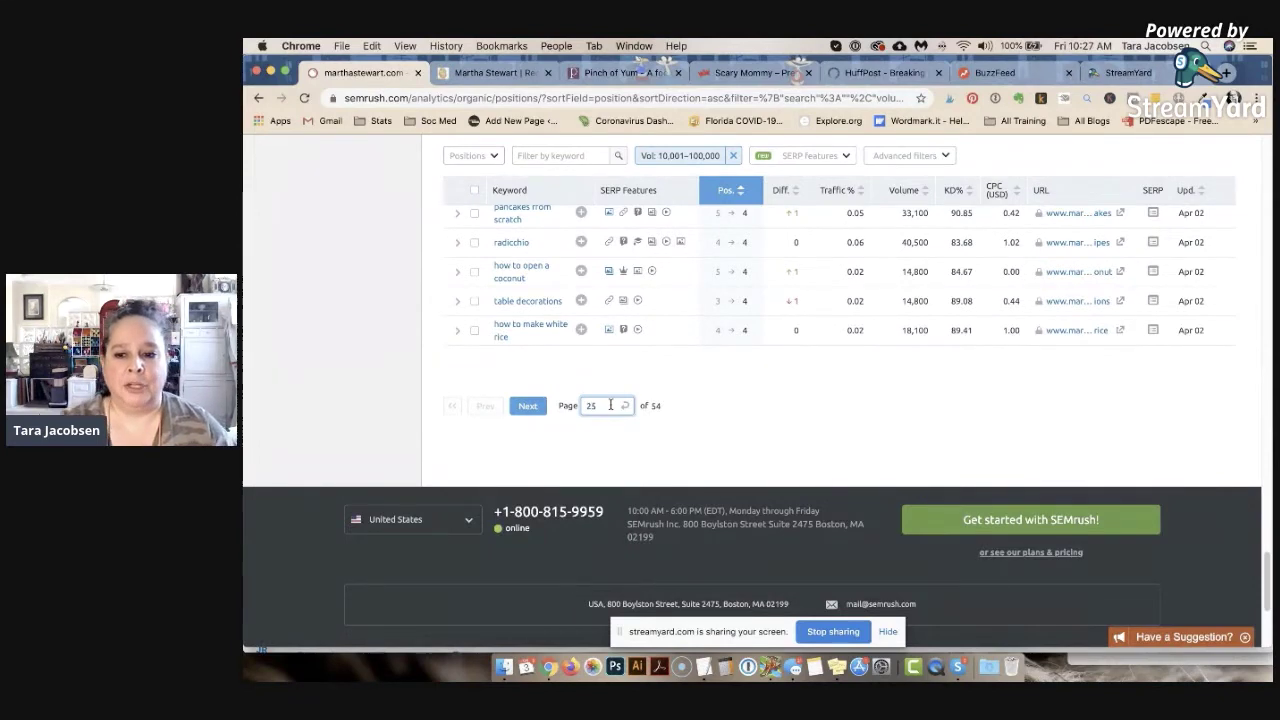
key(Return)
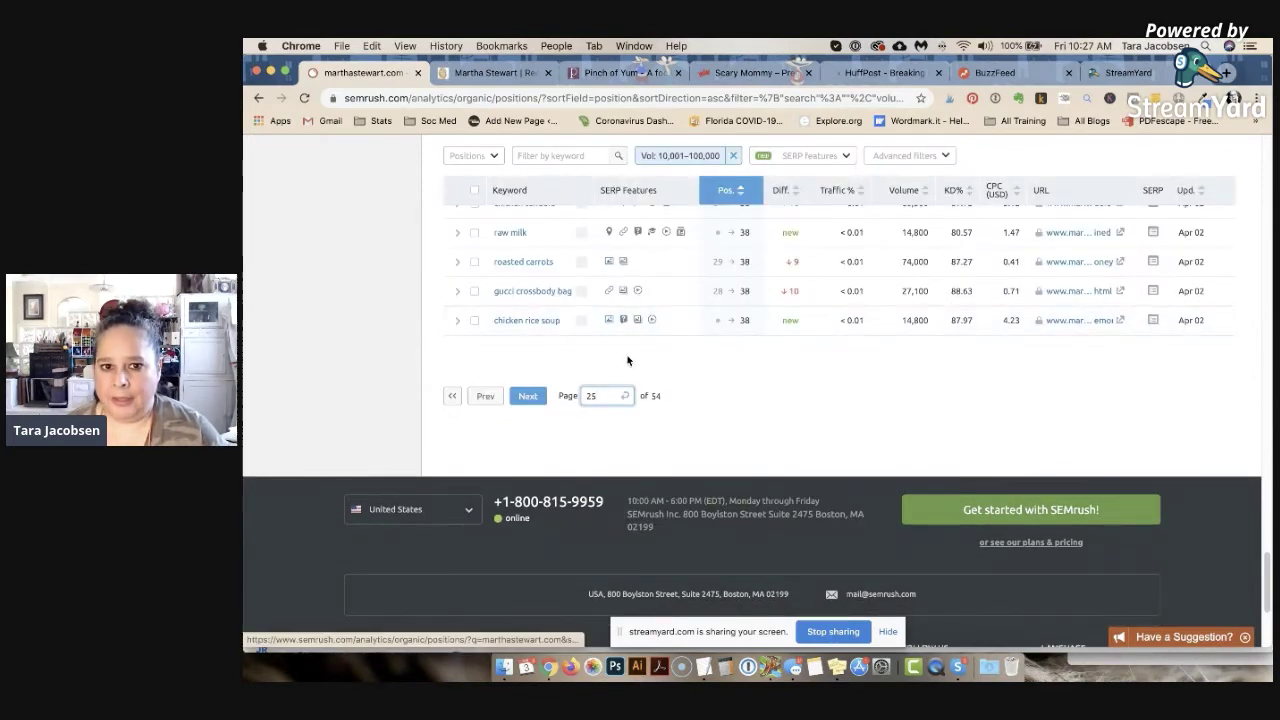
- Review the keywords and their positions on page 25 and go to page 35 of the list
scroll(628, 360, up, 10)
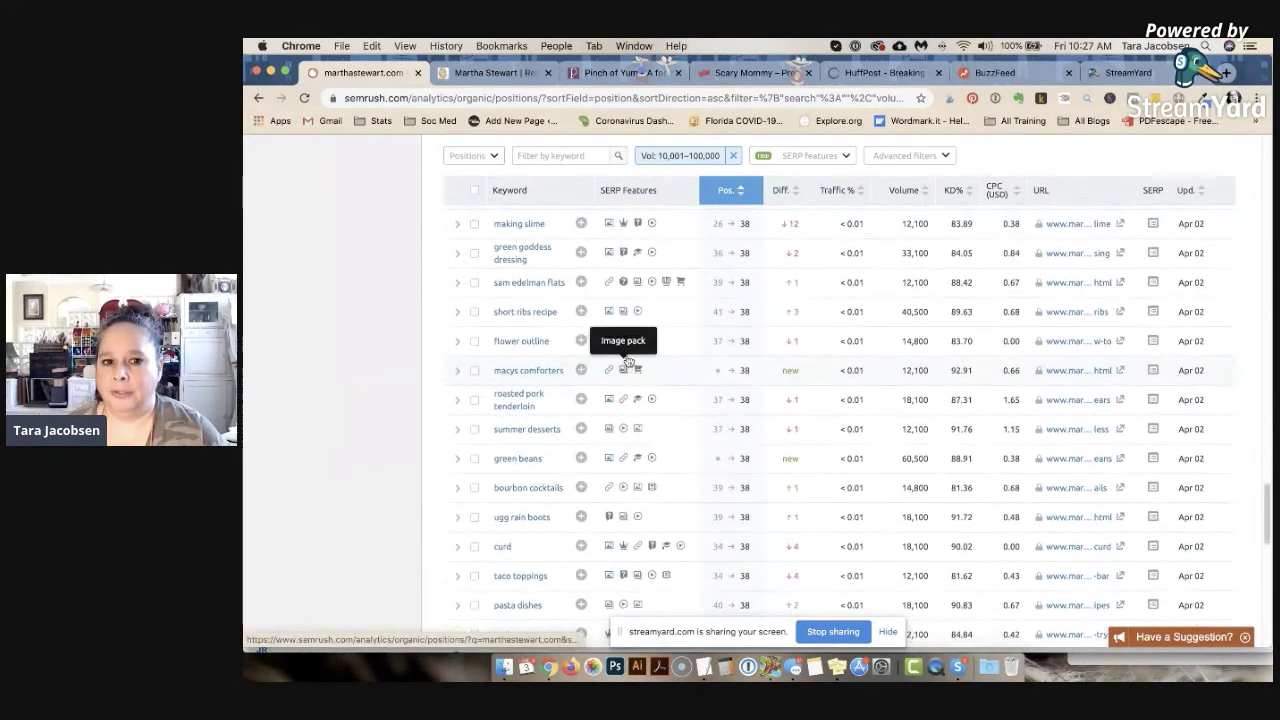
scroll(628, 360, up, 1)
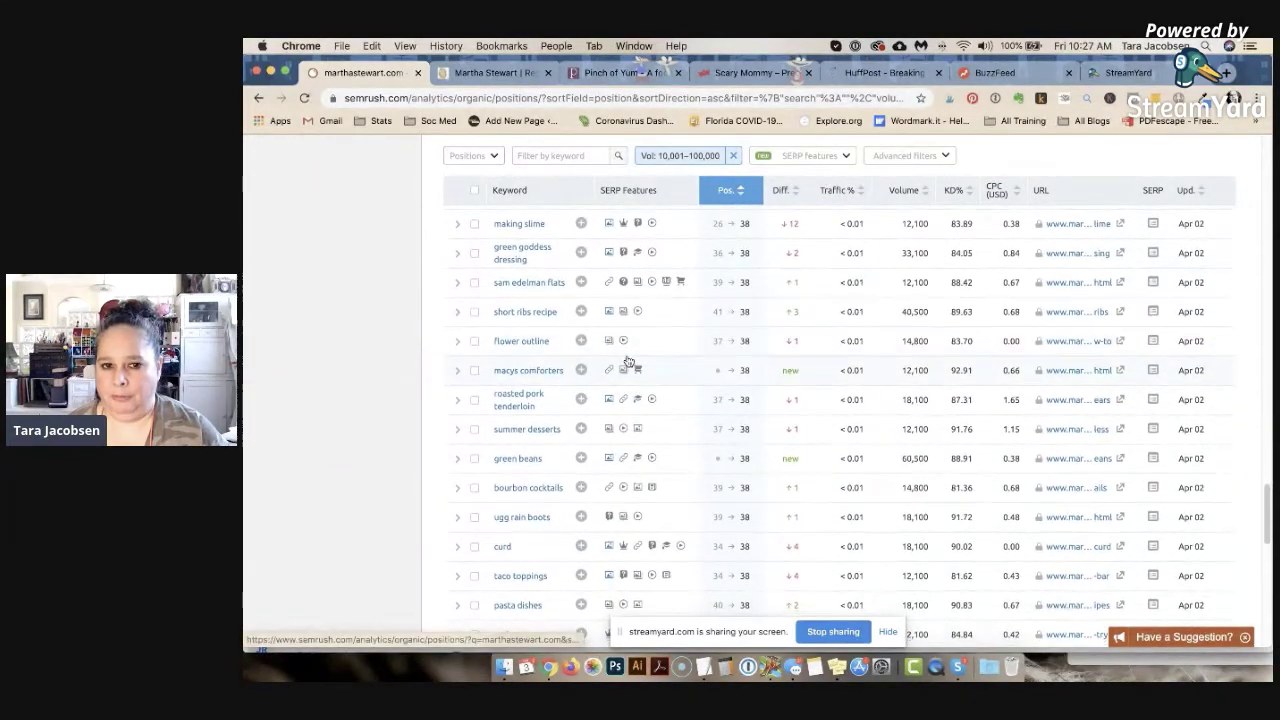
scroll(625, 362, down, 4)
scroll(527, 337, down, 1)
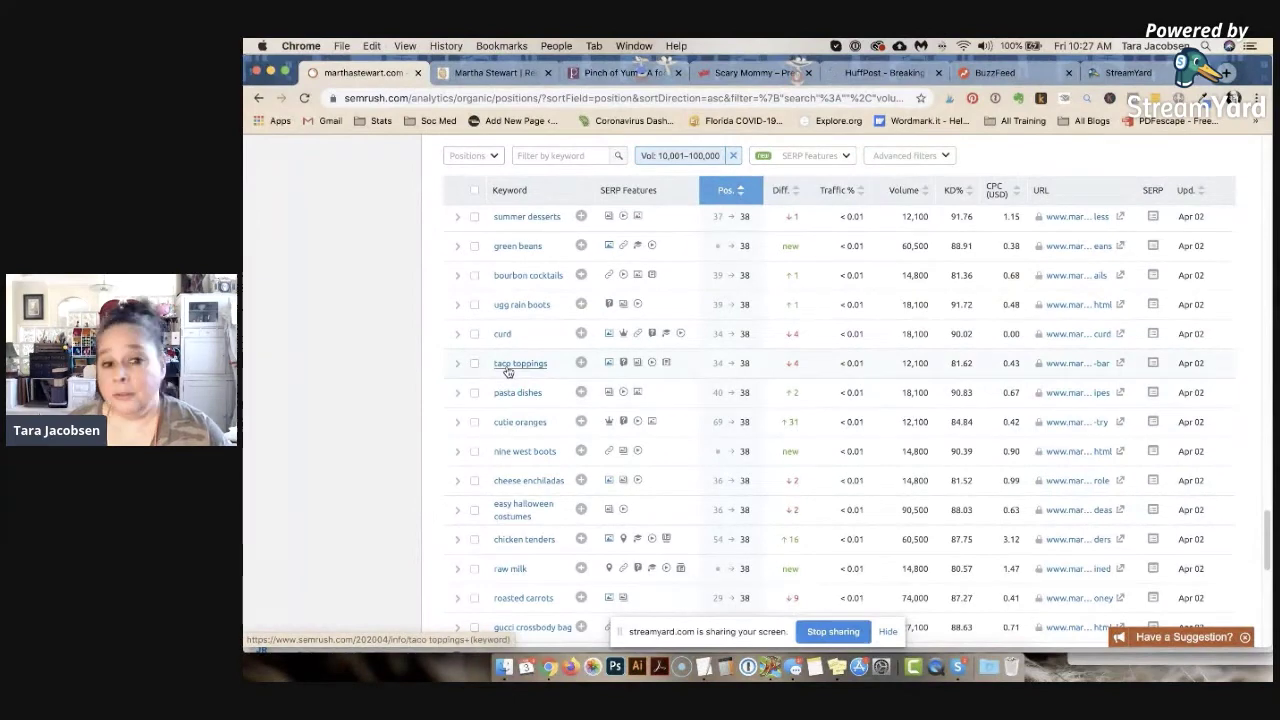
scroll(507, 371, down, 2)
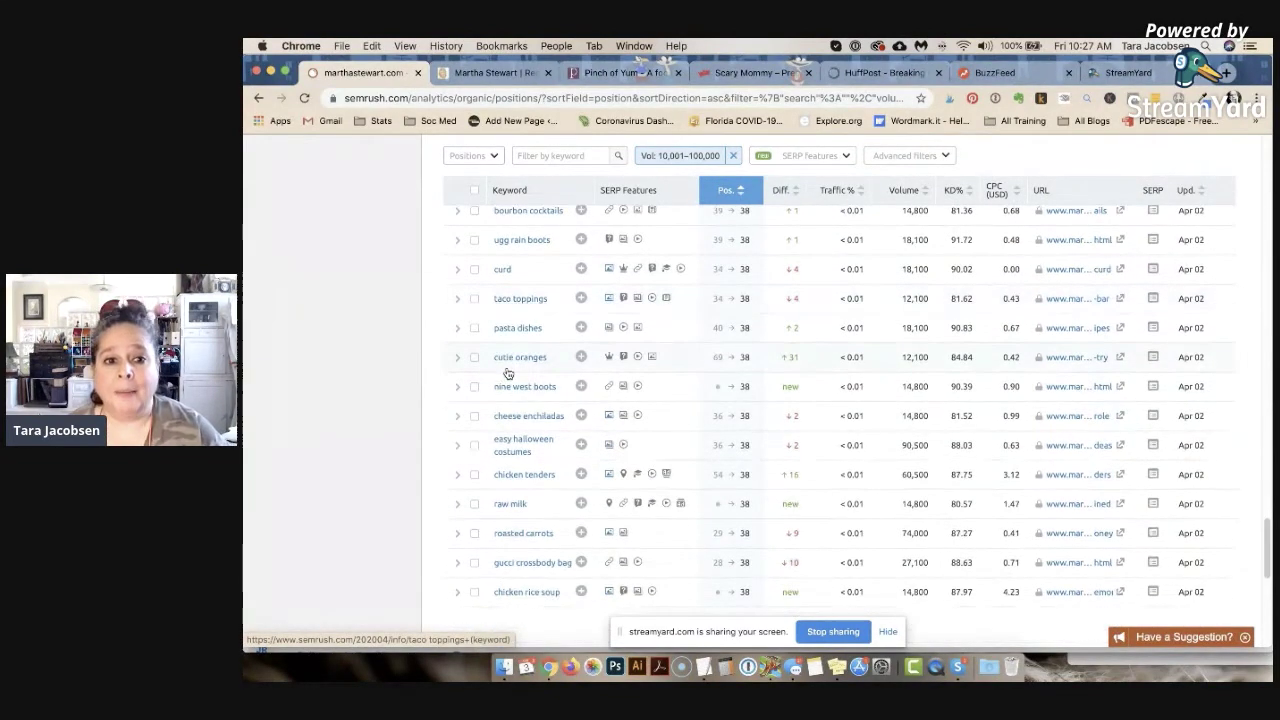
scroll(507, 374, down, 1)
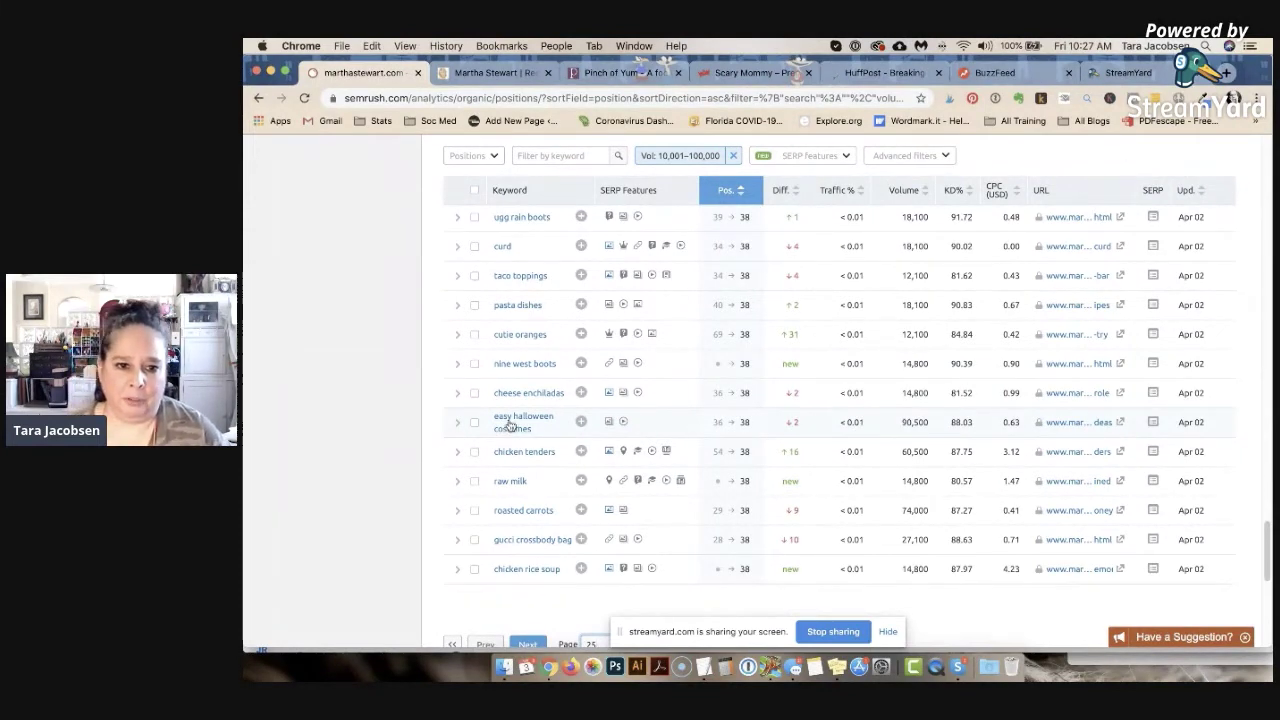
scroll(500, 440, down, 3)
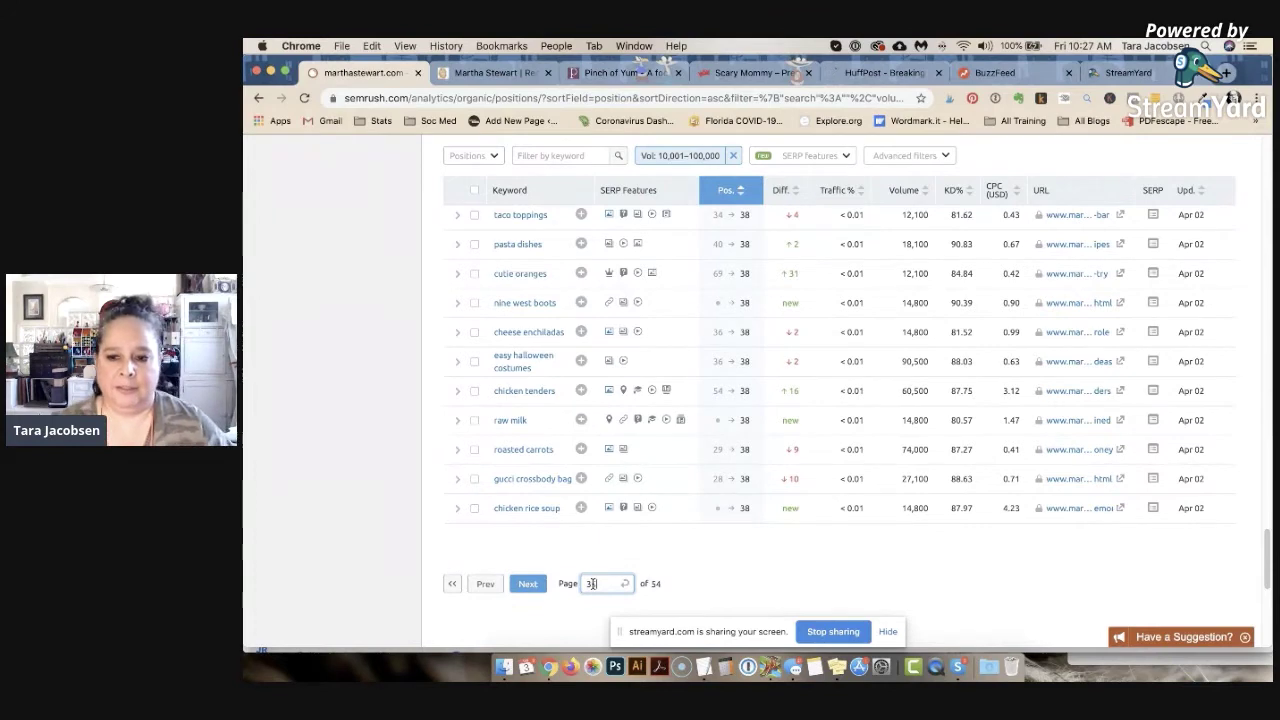
text(5)
key(Return)
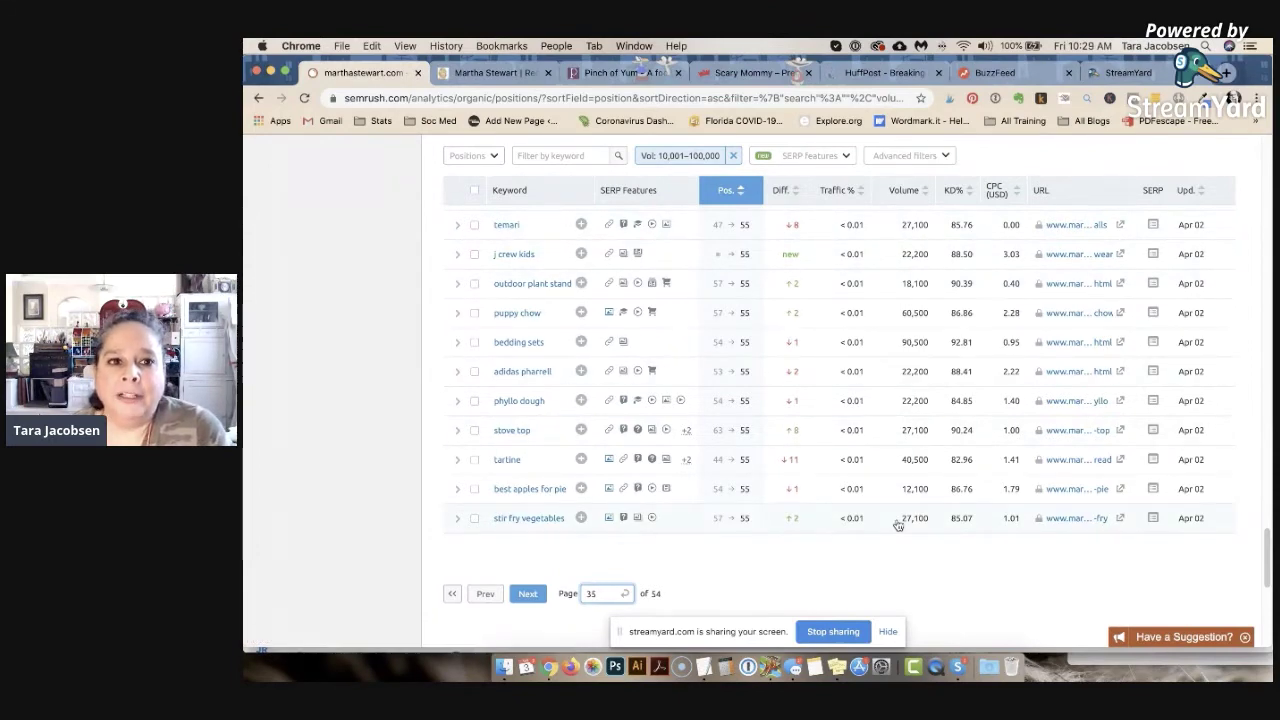
- Close the Martha Stewart site and copy the pinchofyum.com address
click(548, 74)
click(490, 73)
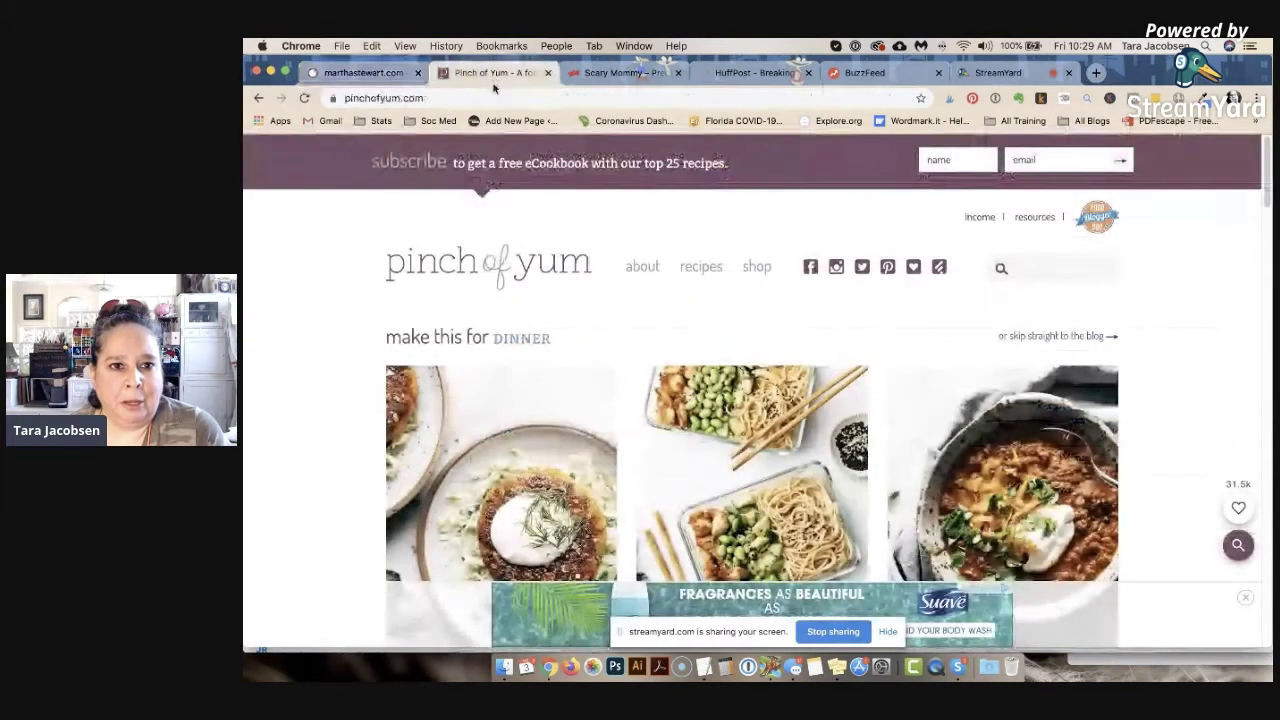
click(466, 96)
key(super+c)
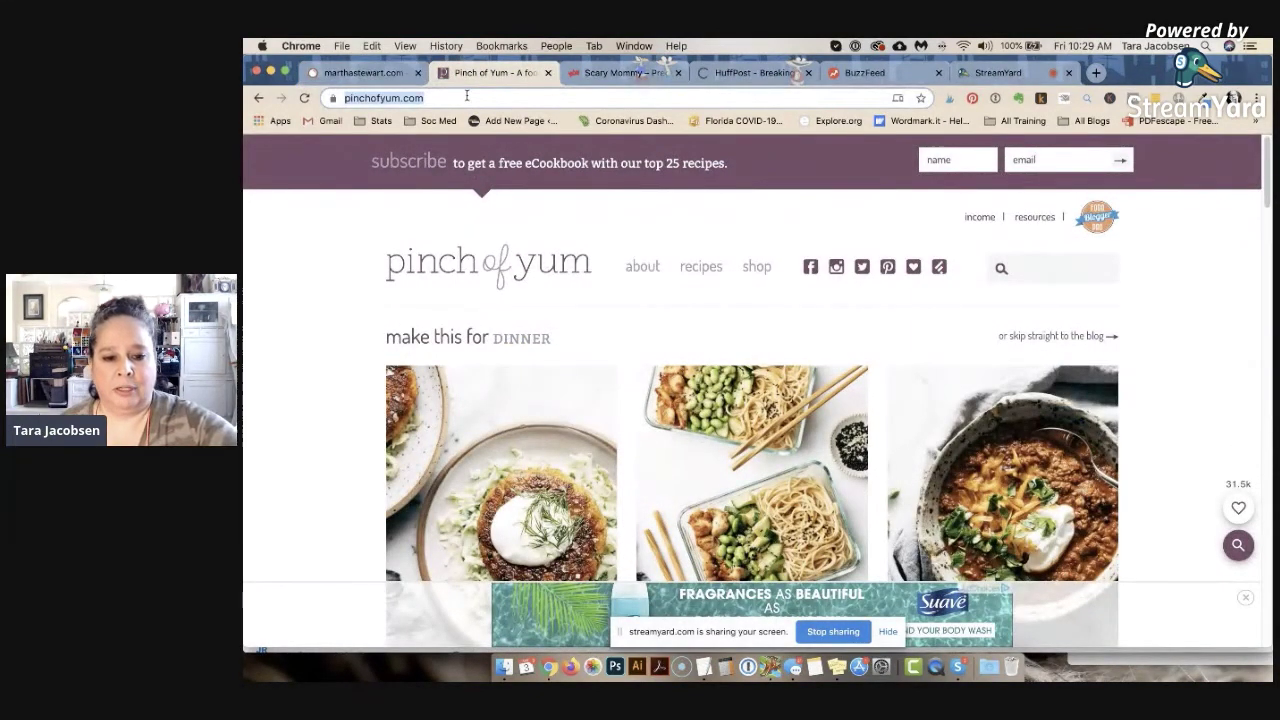
- Return to SEMrush and run Organic Research on the copied pinchofyum.com address in place of marthastewart.com
click(375, 73)
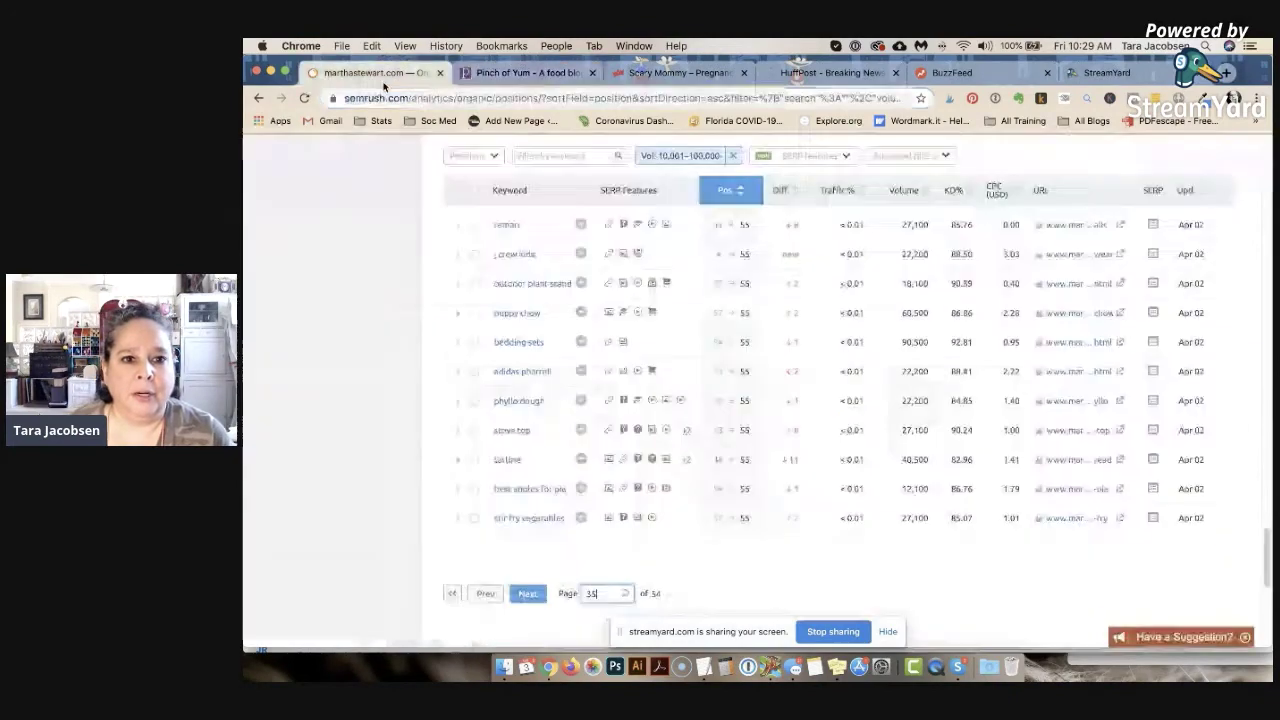
scroll(604, 275, up, 20)
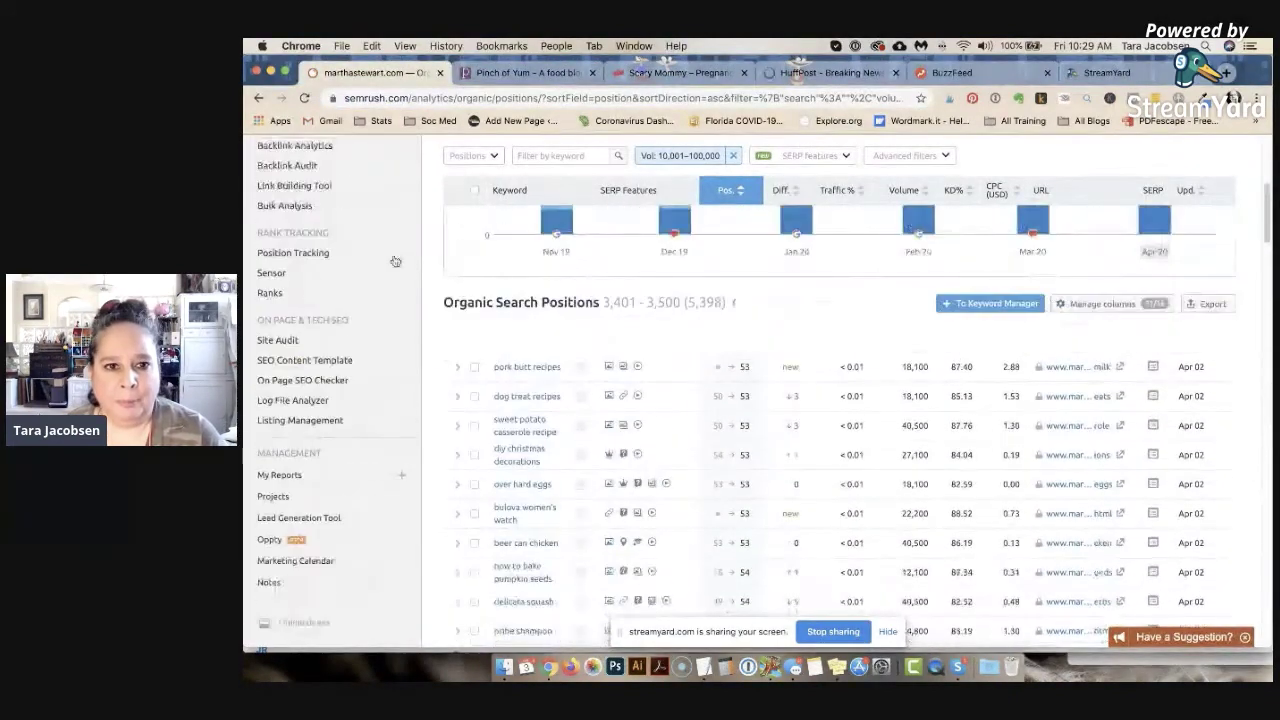
scroll(428, 269, up, 5)
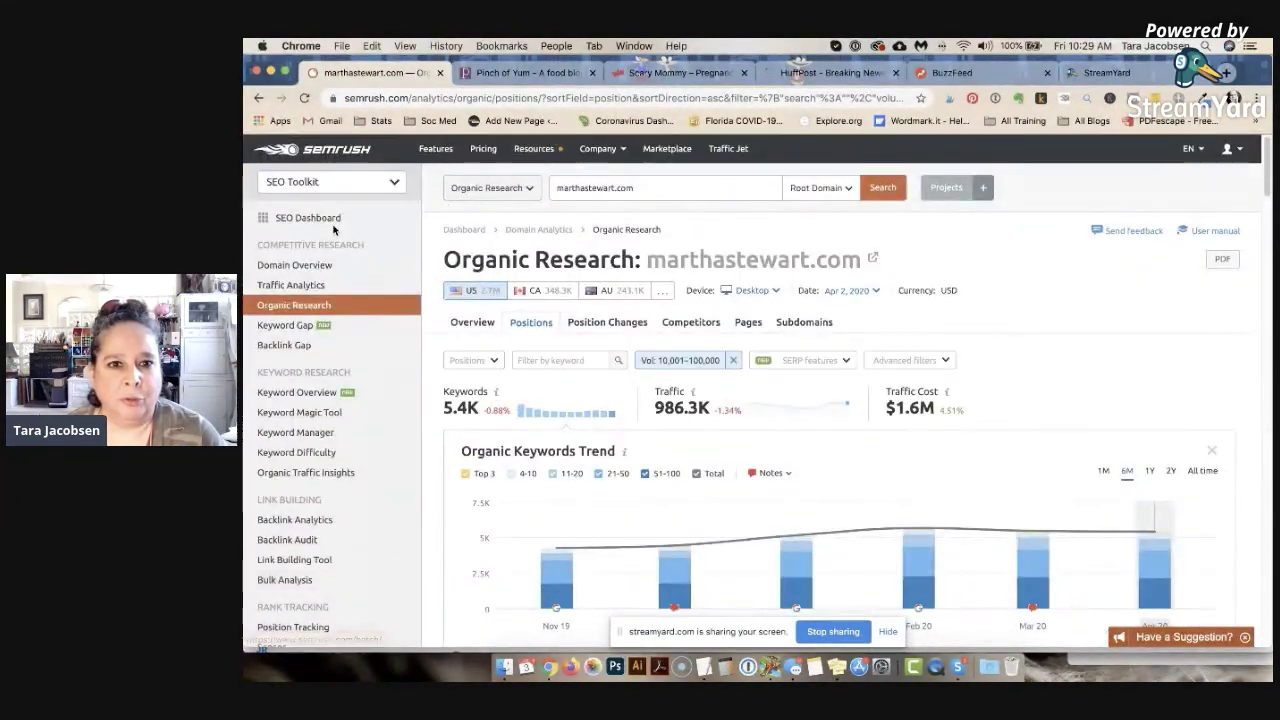
click(616, 190)
double_click(615, 188)
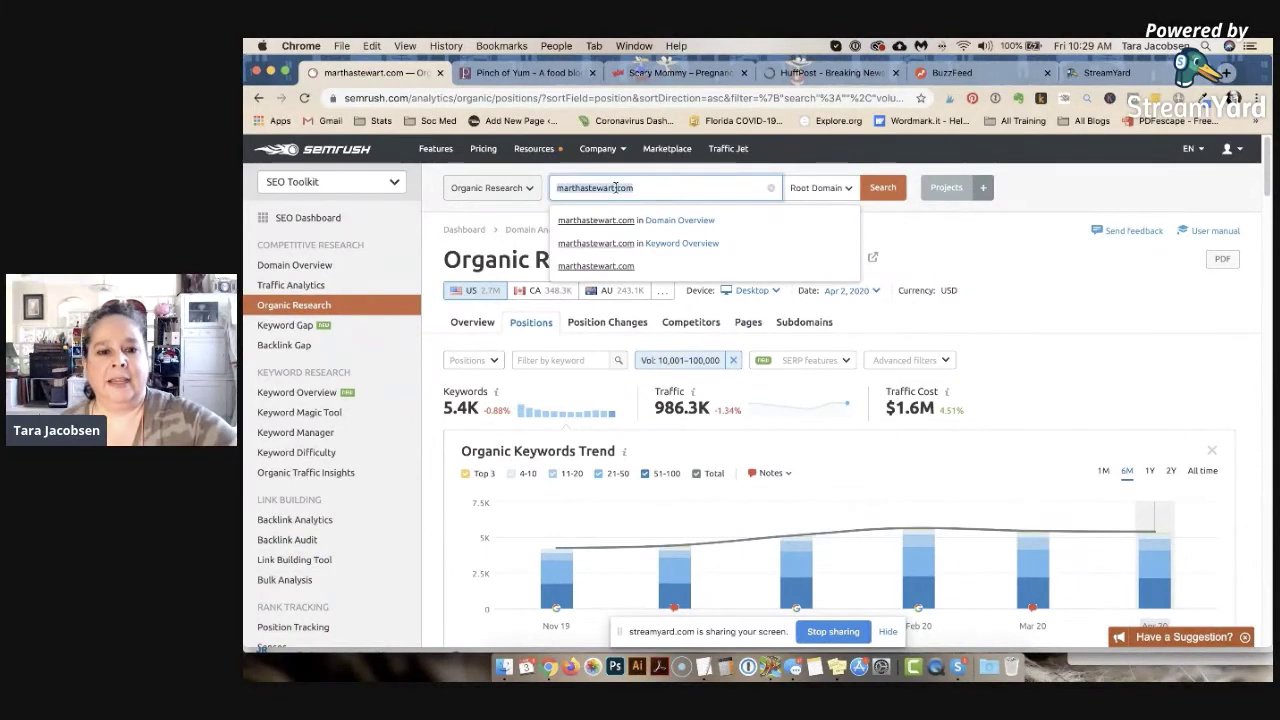
key(super+v)
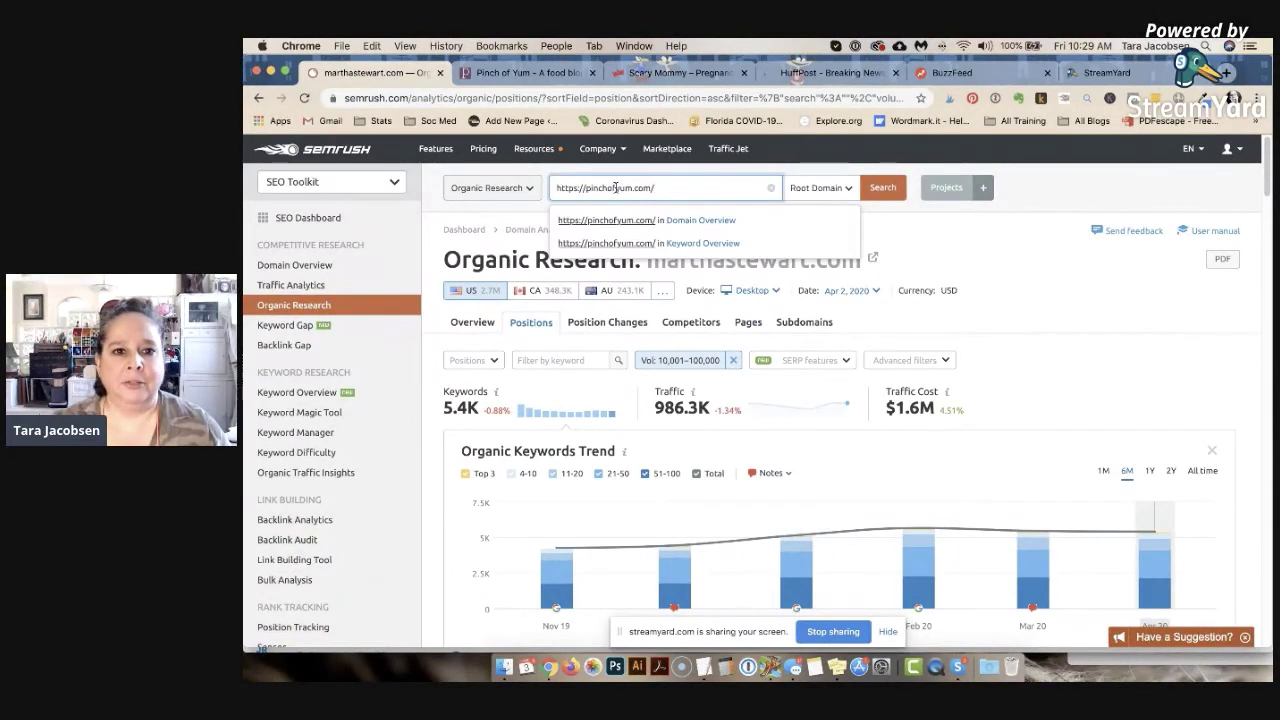
key(Return)
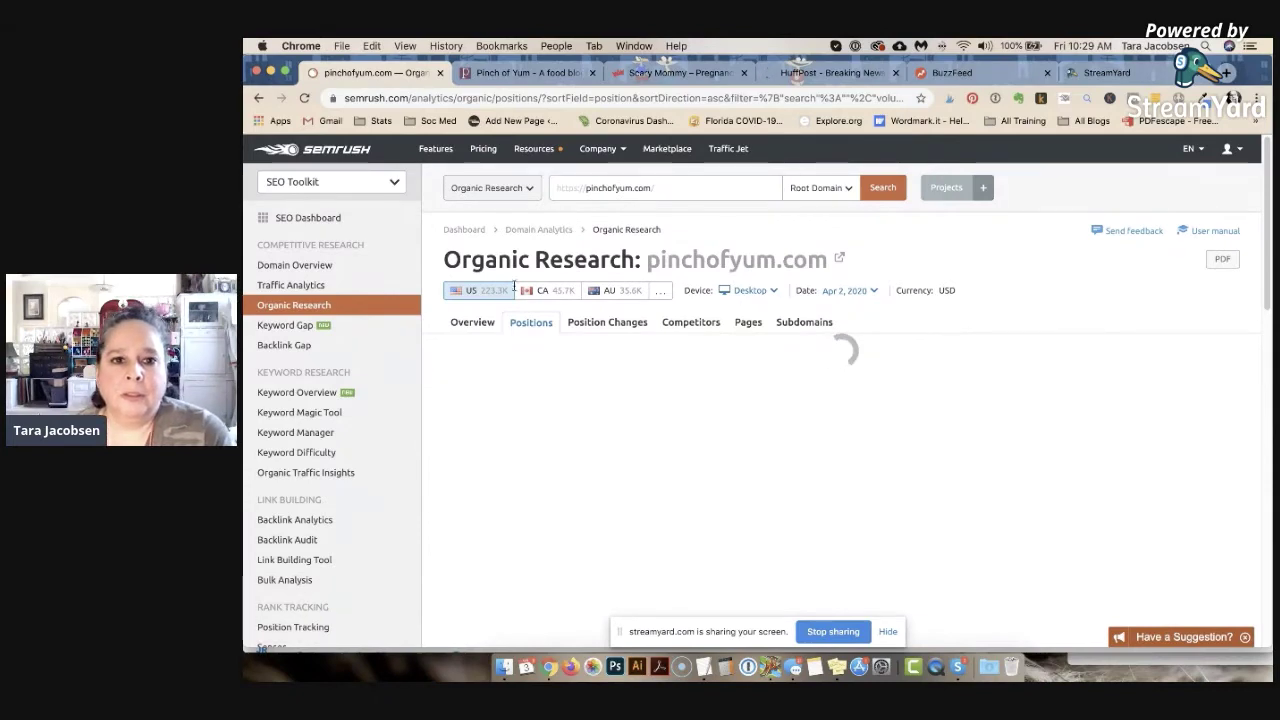
- Review Pinch of Yum's keyword trend and top-ranked keywords, and look at the keywords on page 6 of the list
scroll(513, 301, down, 5)
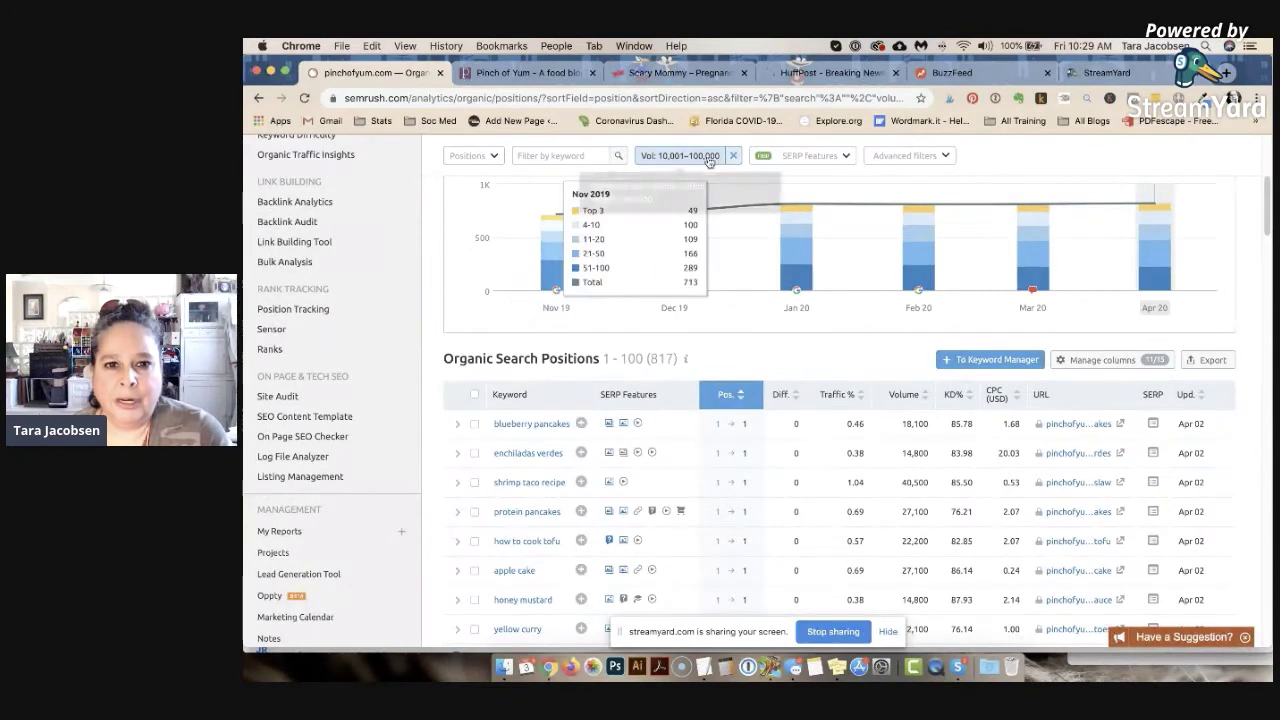
mouse_move(560, 245)
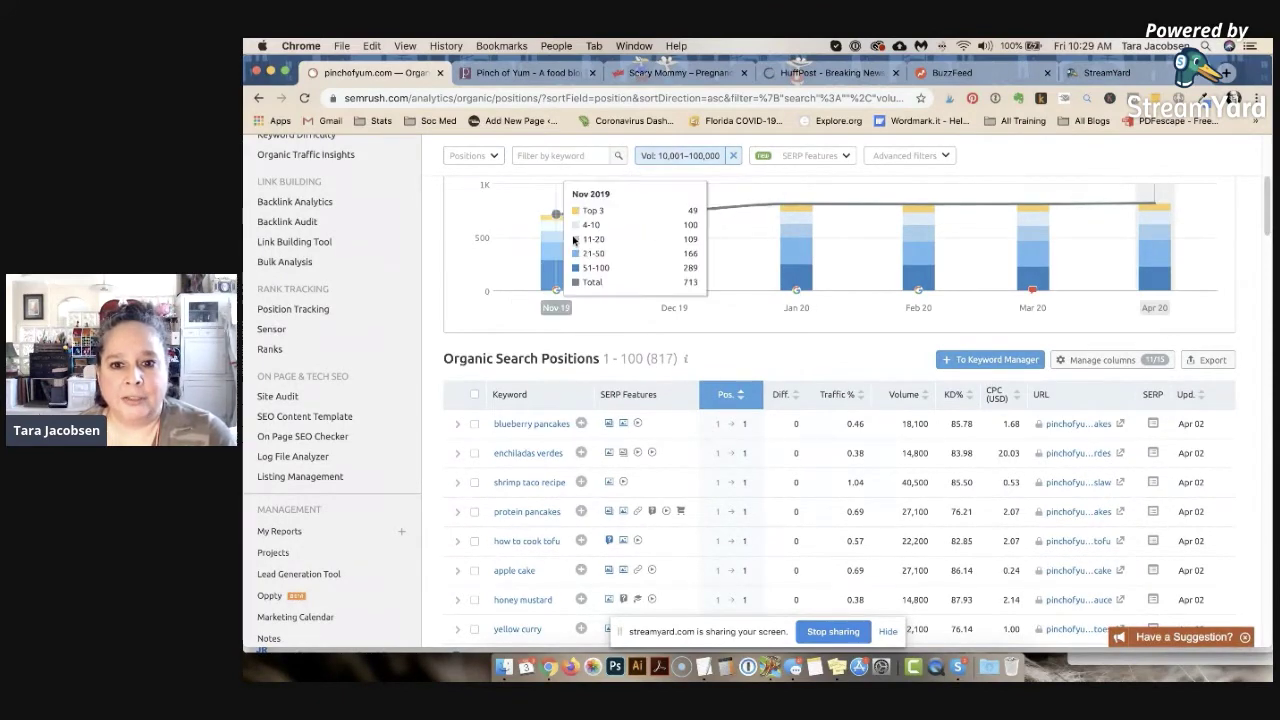
scroll(575, 240, down, 1)
scroll(575, 240, up, 2)
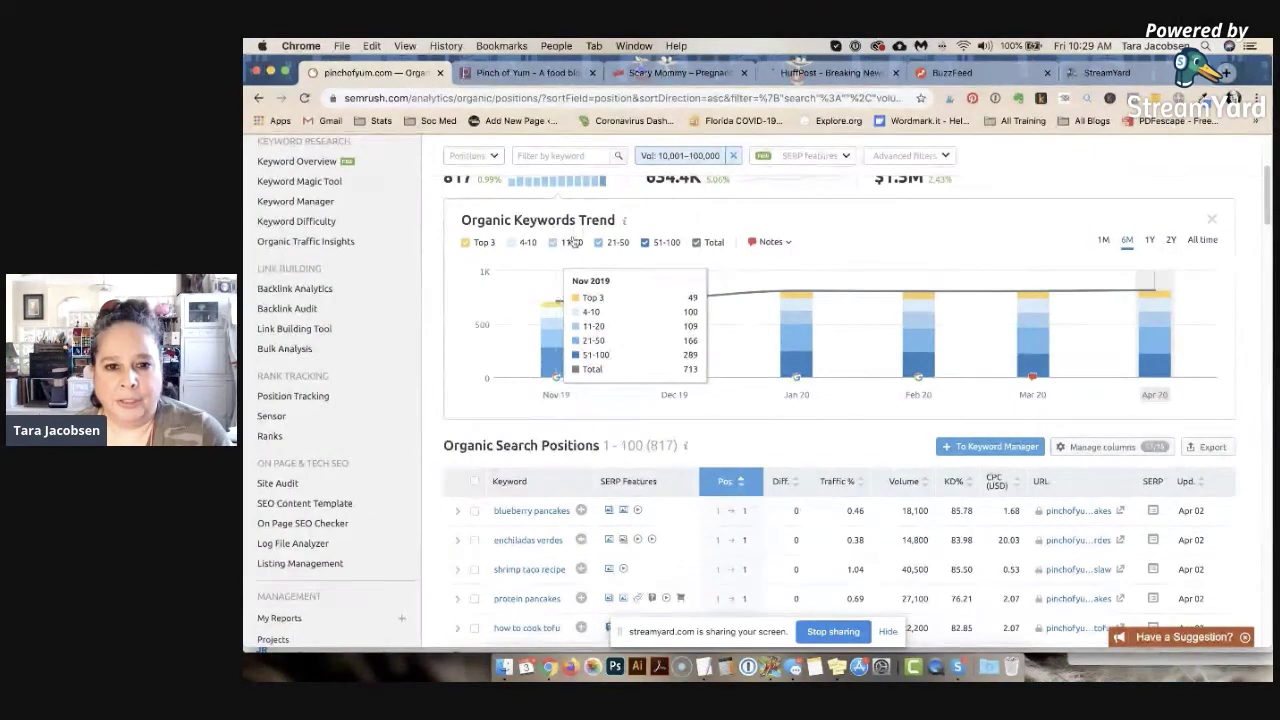
scroll(575, 240, down, 5)
scroll(575, 242, down, 15)
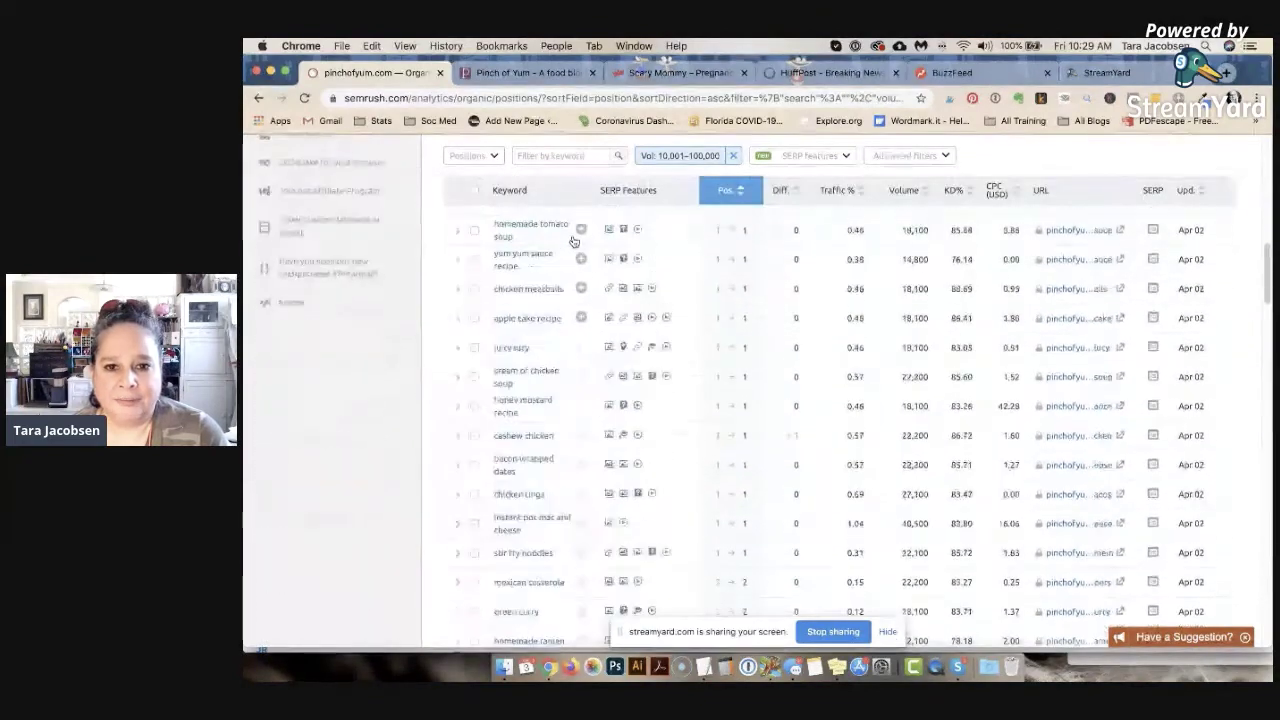
scroll(573, 241, down, 20)
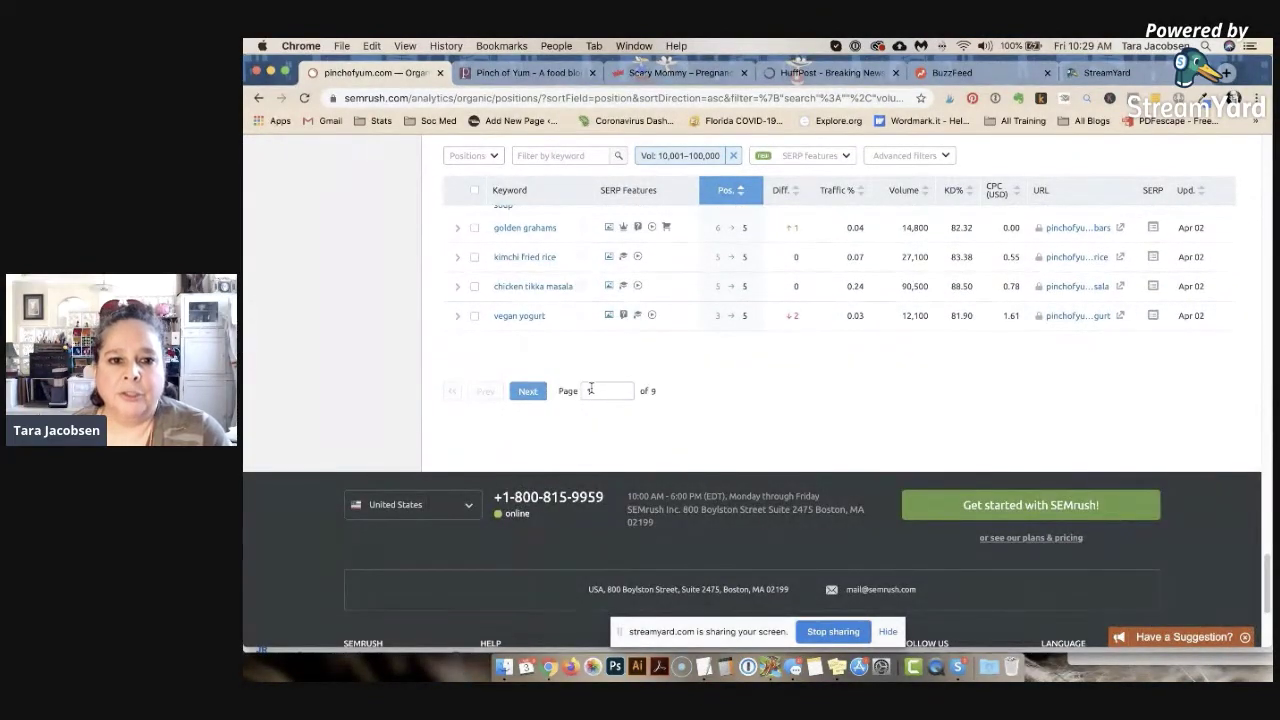
click(590, 391)
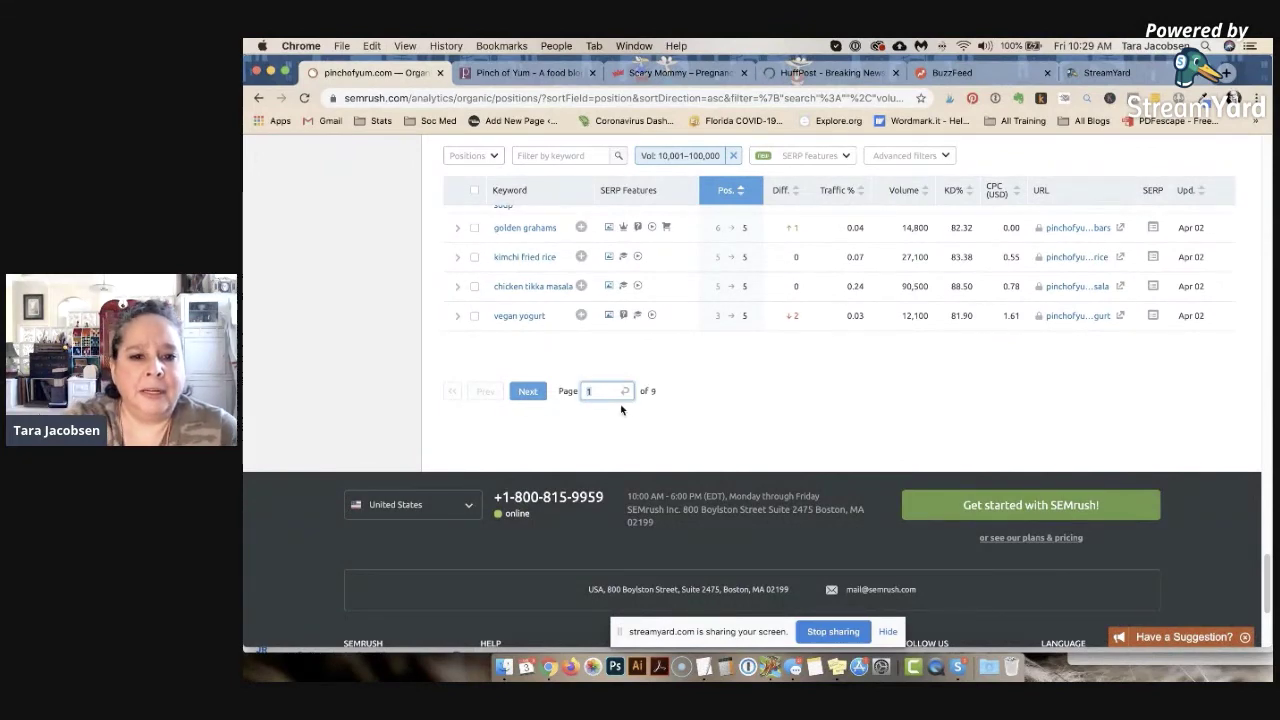
key(Return)
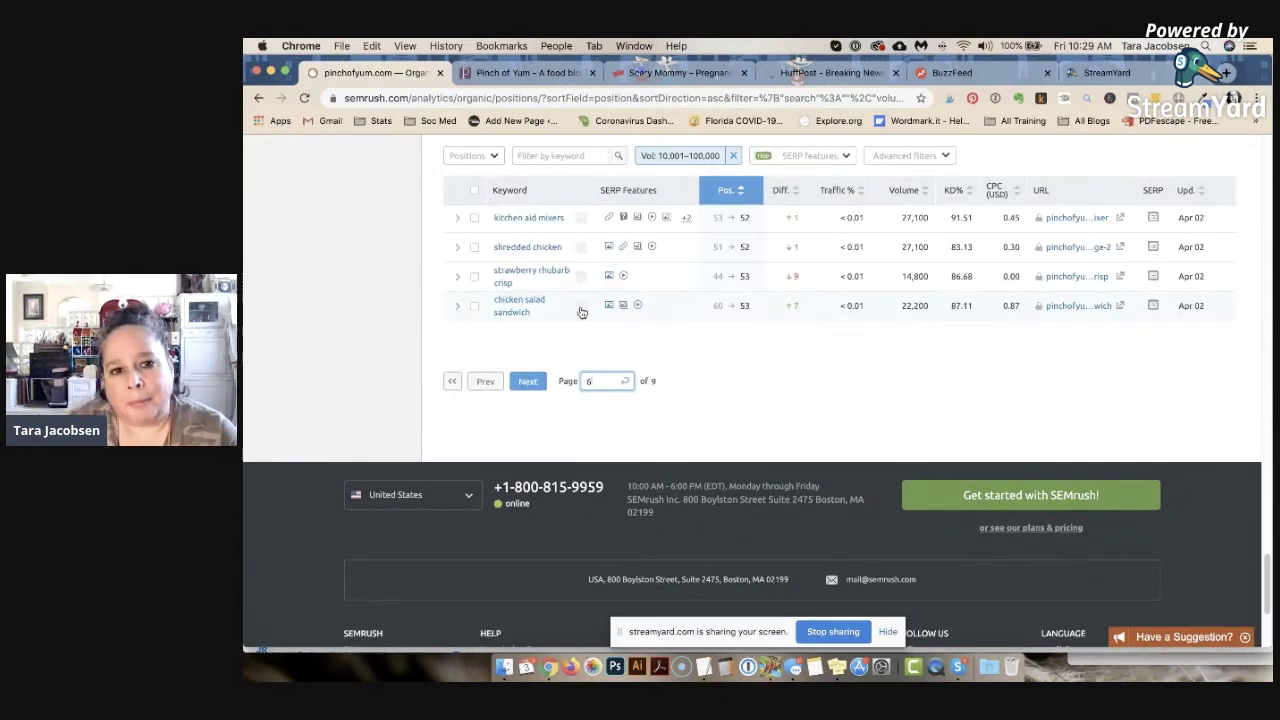
scroll(581, 313, up, 4)
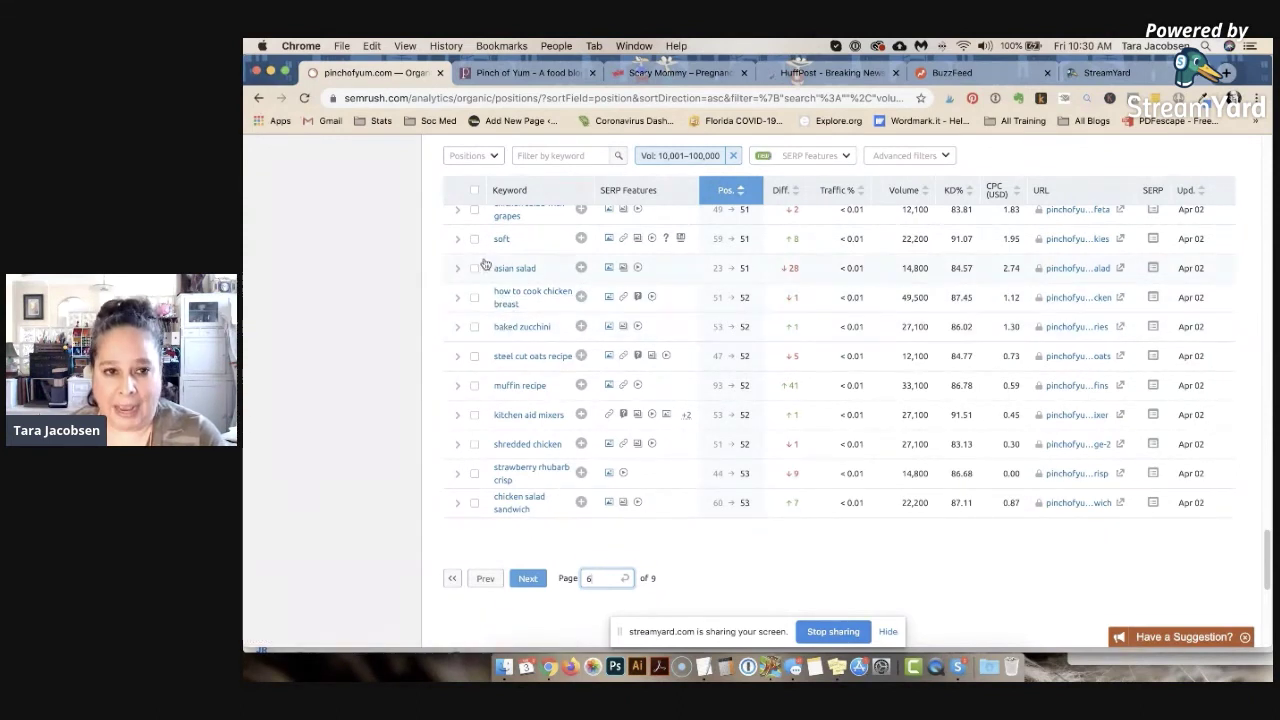
- Close the Pinch of Yum site and copy the scarymommy.com address
click(592, 73)
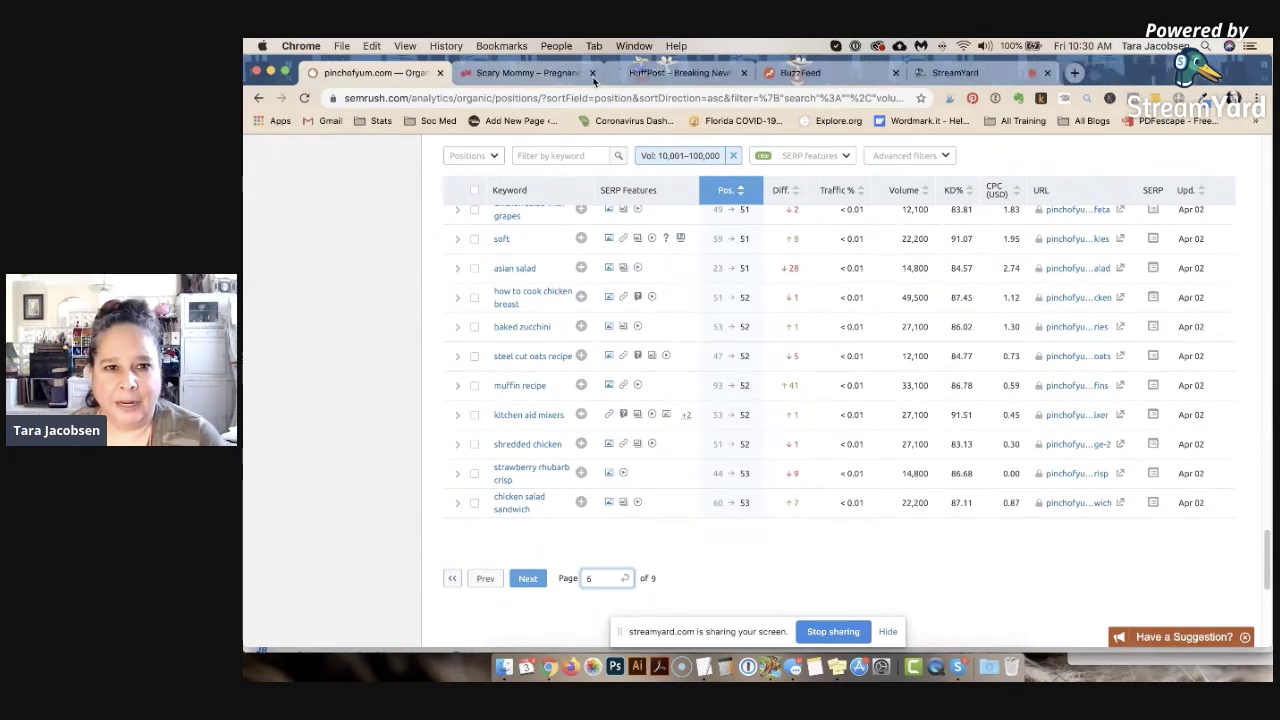
click(522, 75)
click(471, 99)
key(super+c)
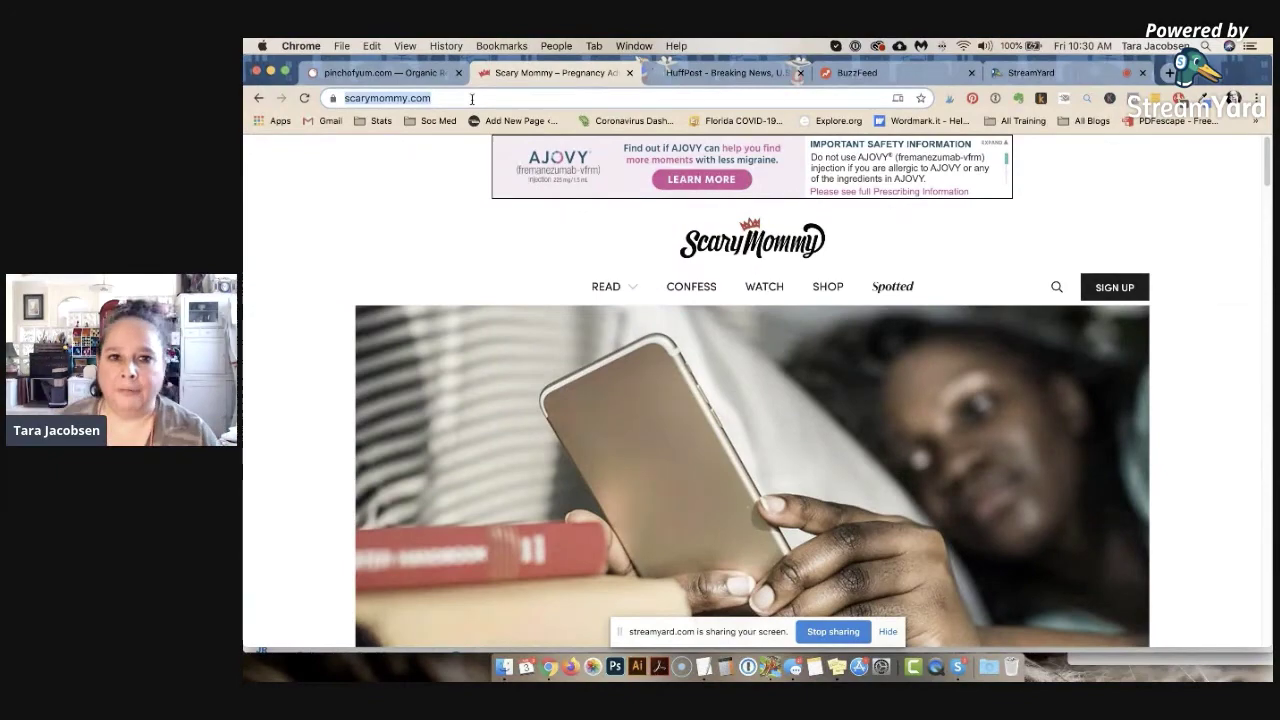
- Return to SEMrush and run Organic Research on the copied scarymommy.com address in place of pinchofyum.com
click(370, 72)
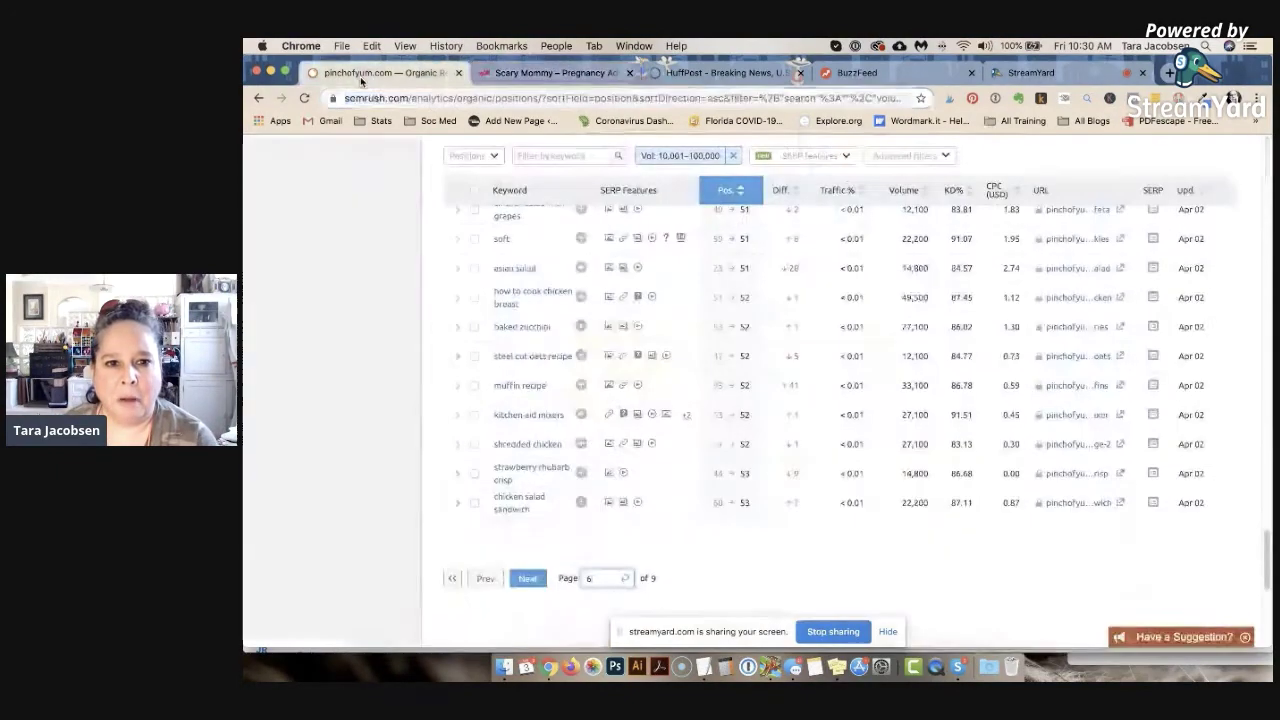
scroll(570, 250, up, 10)
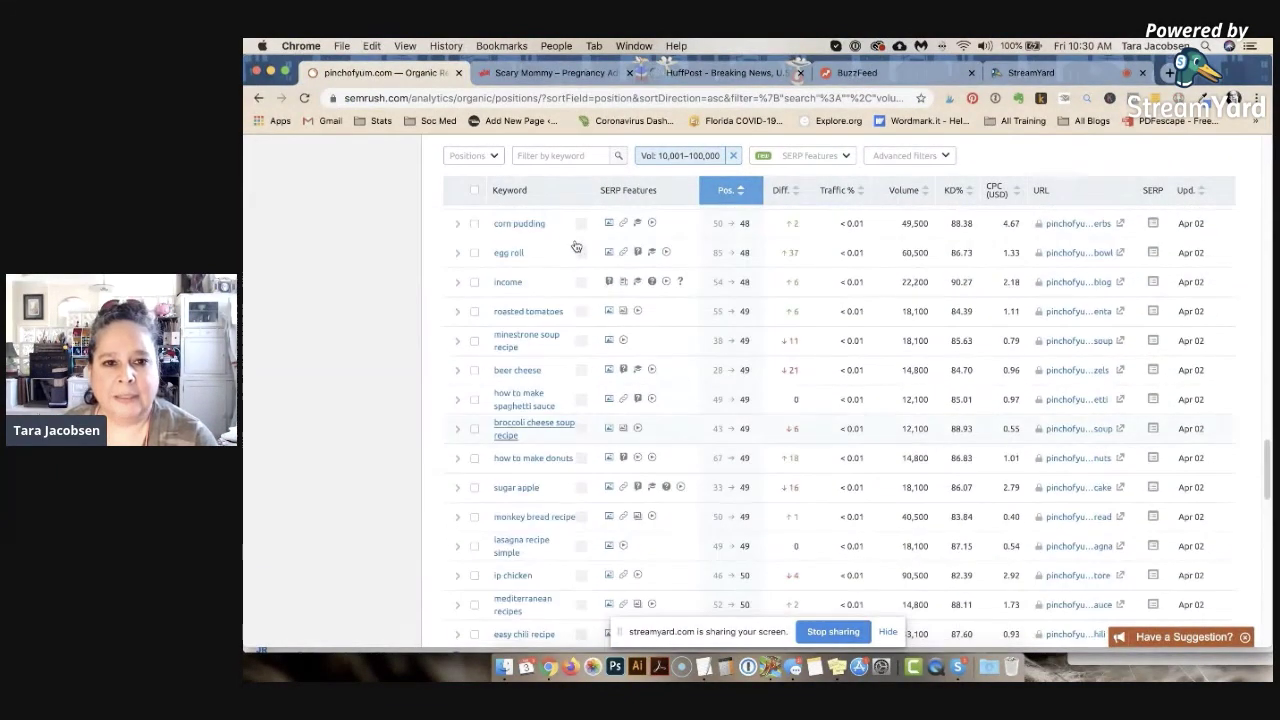
scroll(575, 252, up, 5)
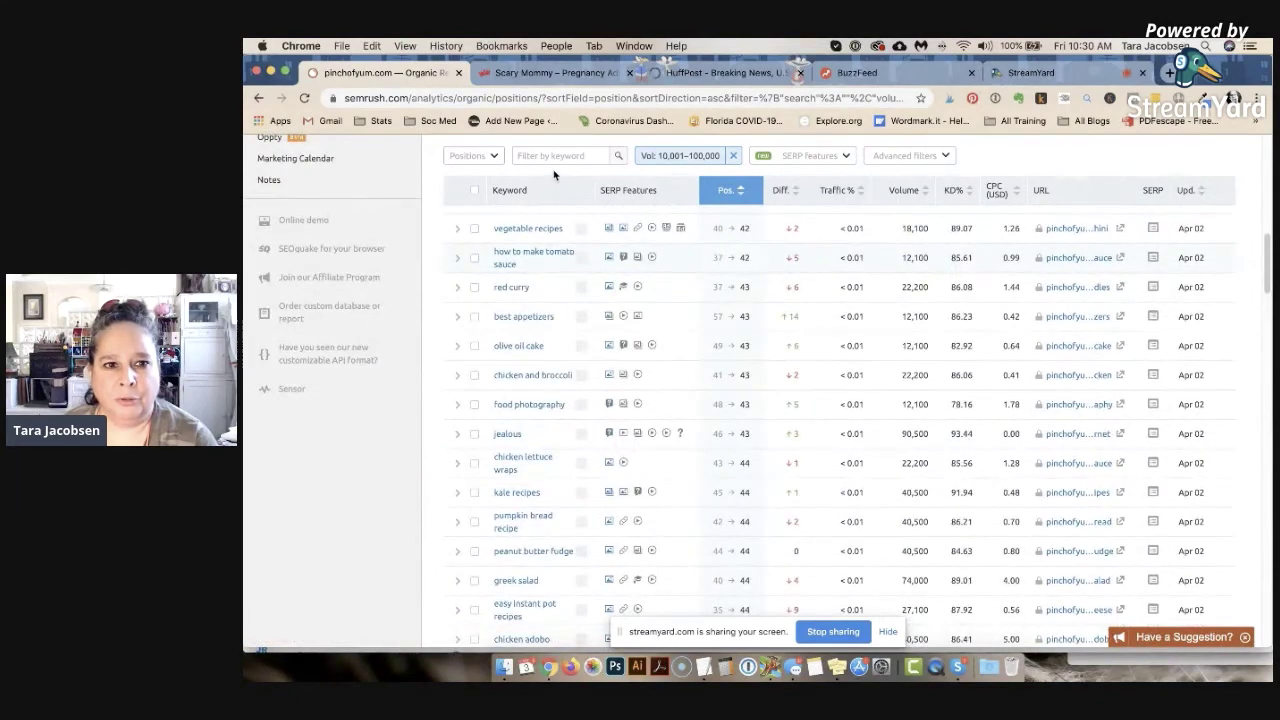
scroll(558, 175, up, 5)
scroll(563, 220, up, 3)
click(594, 188)
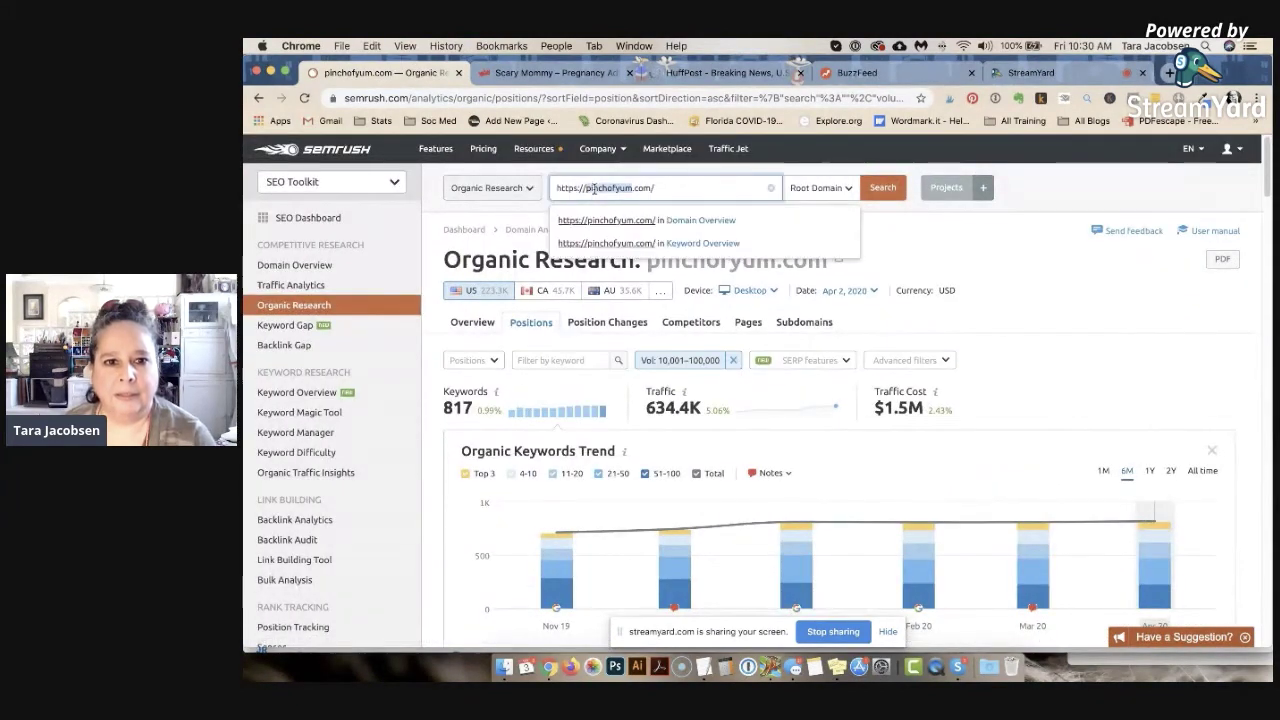
key(super+v)
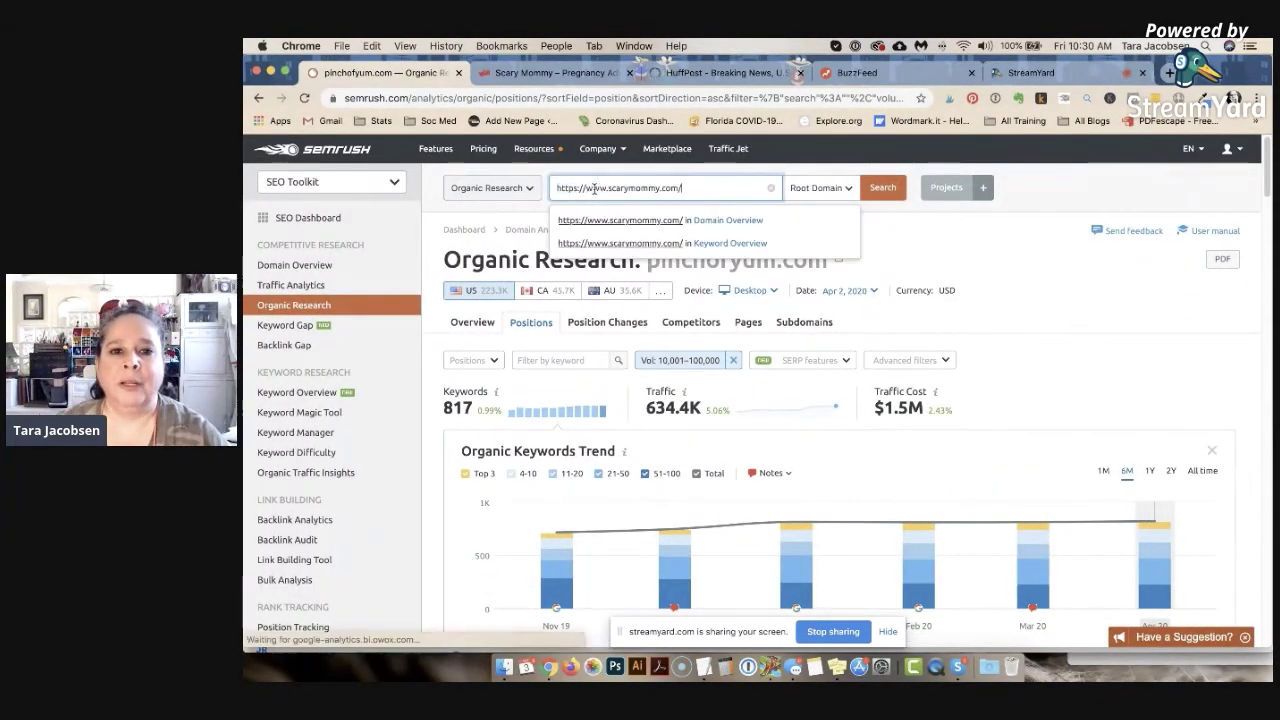
key(Return)
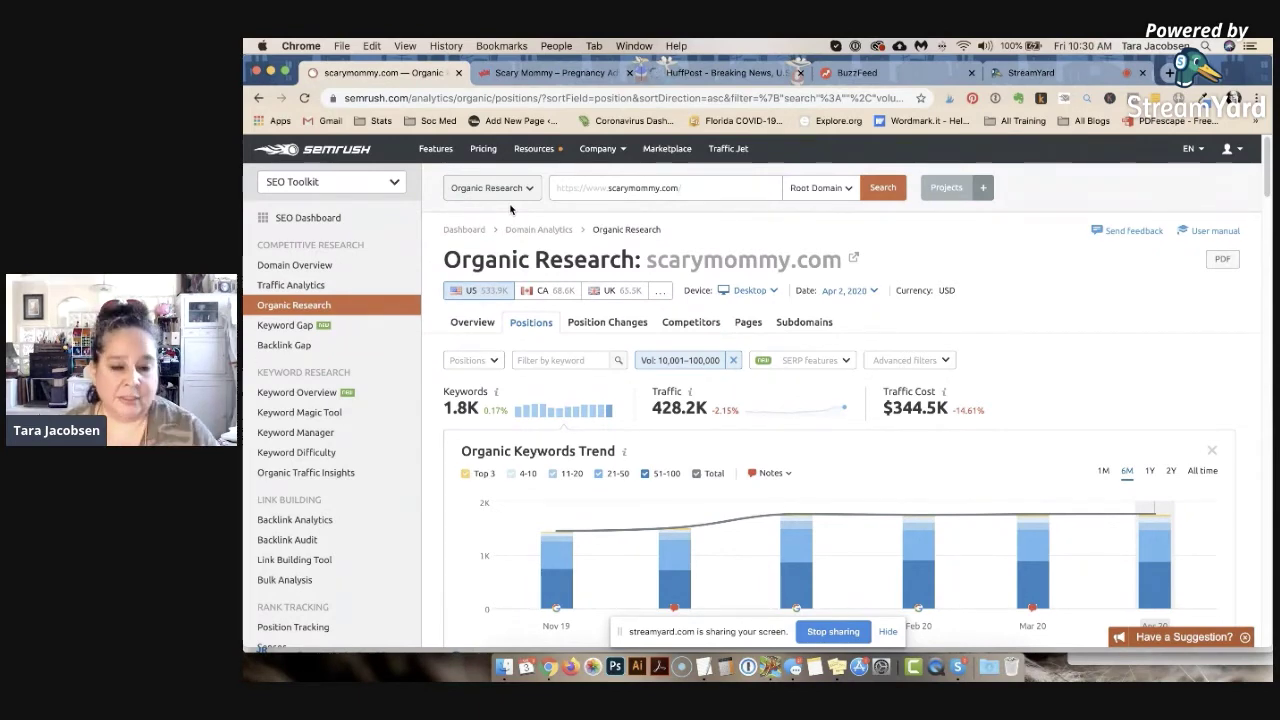
- Review Scary Mommy's top-ranked keywords, and look at the keywords and positions on page 10 of the list
scroll(495, 257, down, 2)
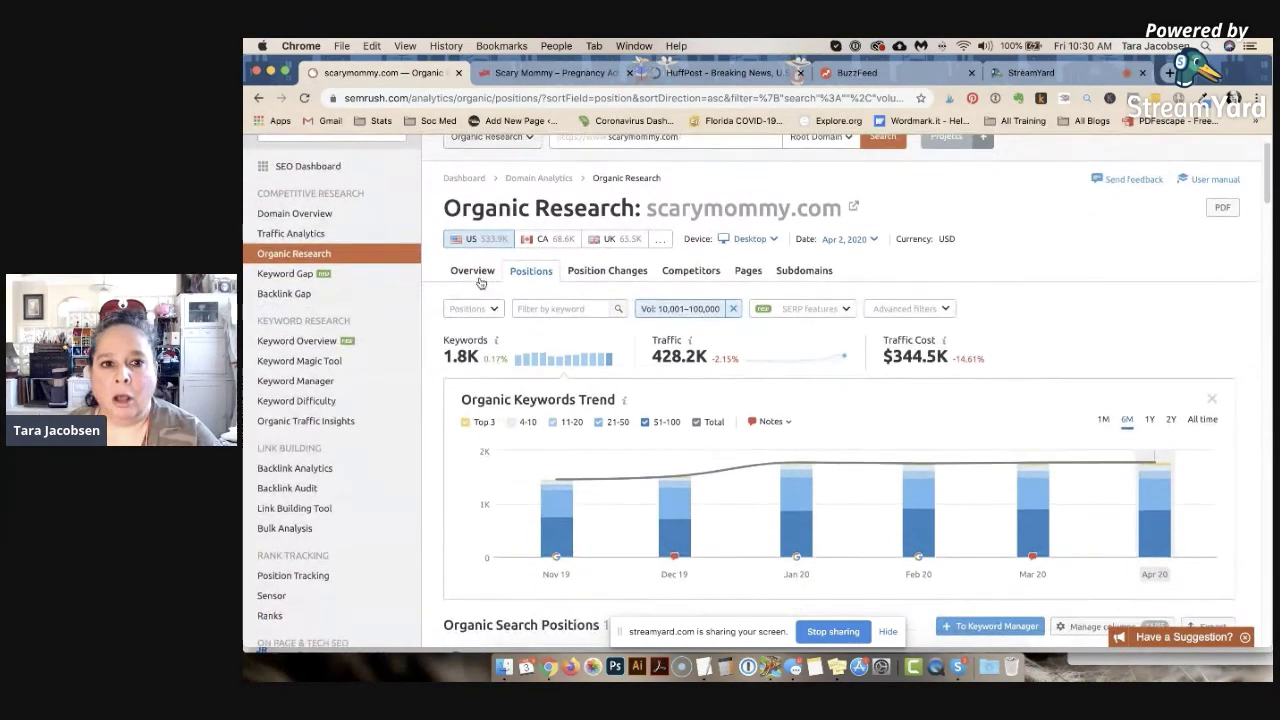
scroll(480, 283, down, 10)
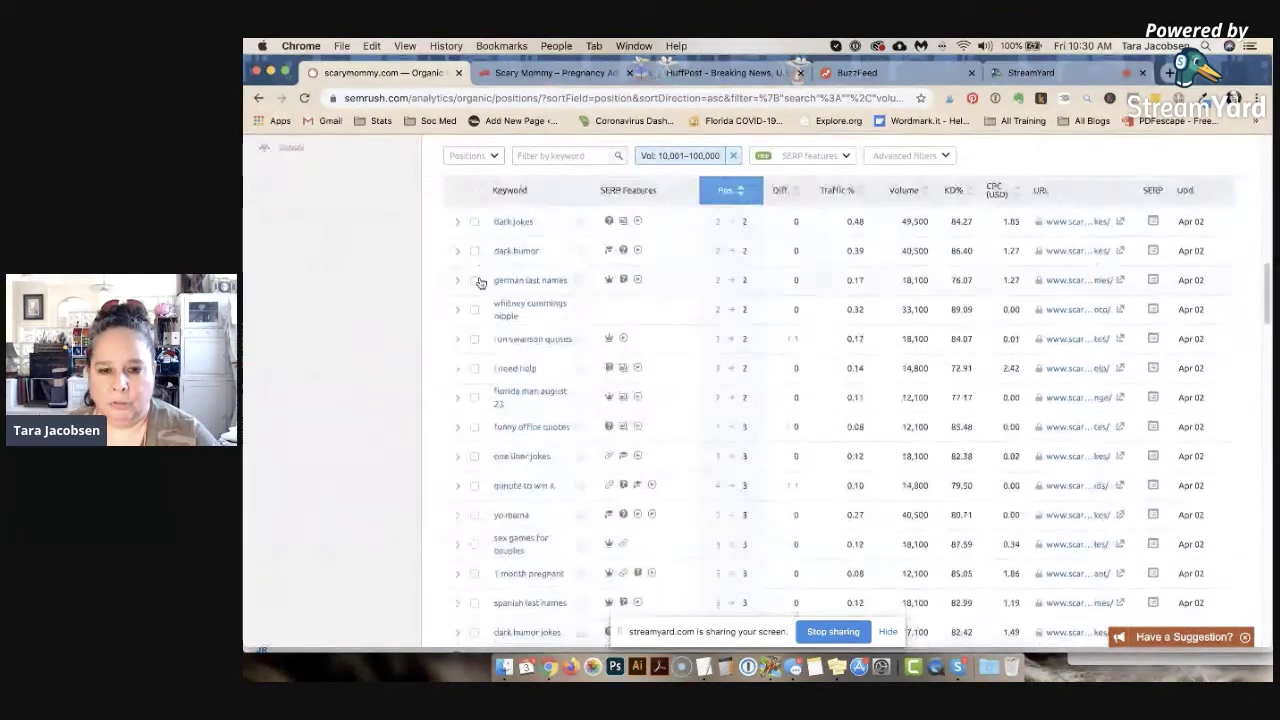
scroll(480, 283, down, 15)
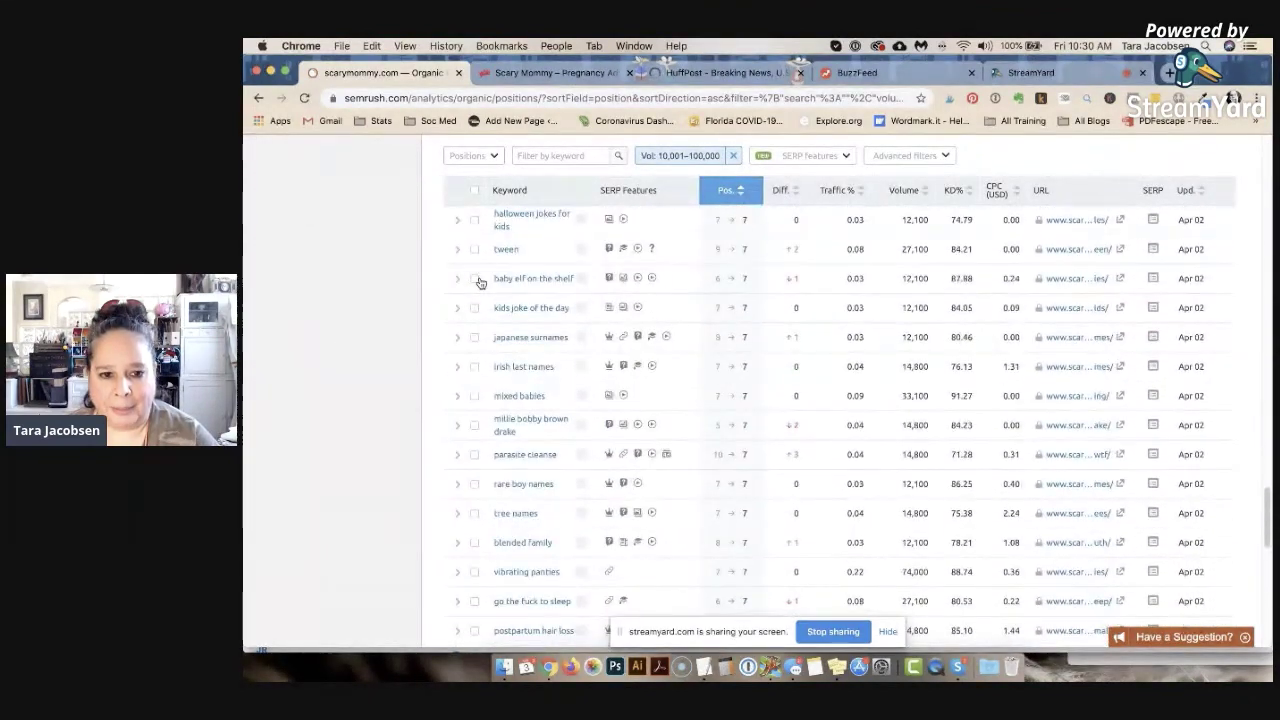
scroll(480, 283, up, 12)
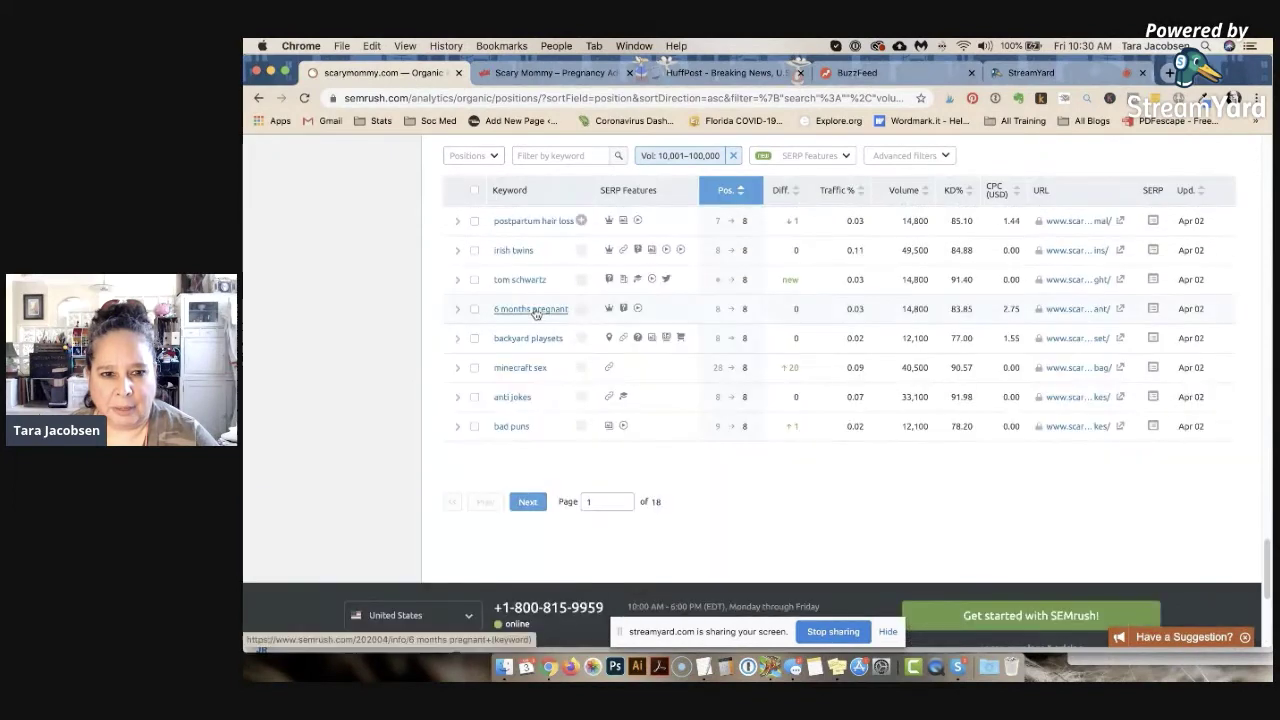
click(601, 500)
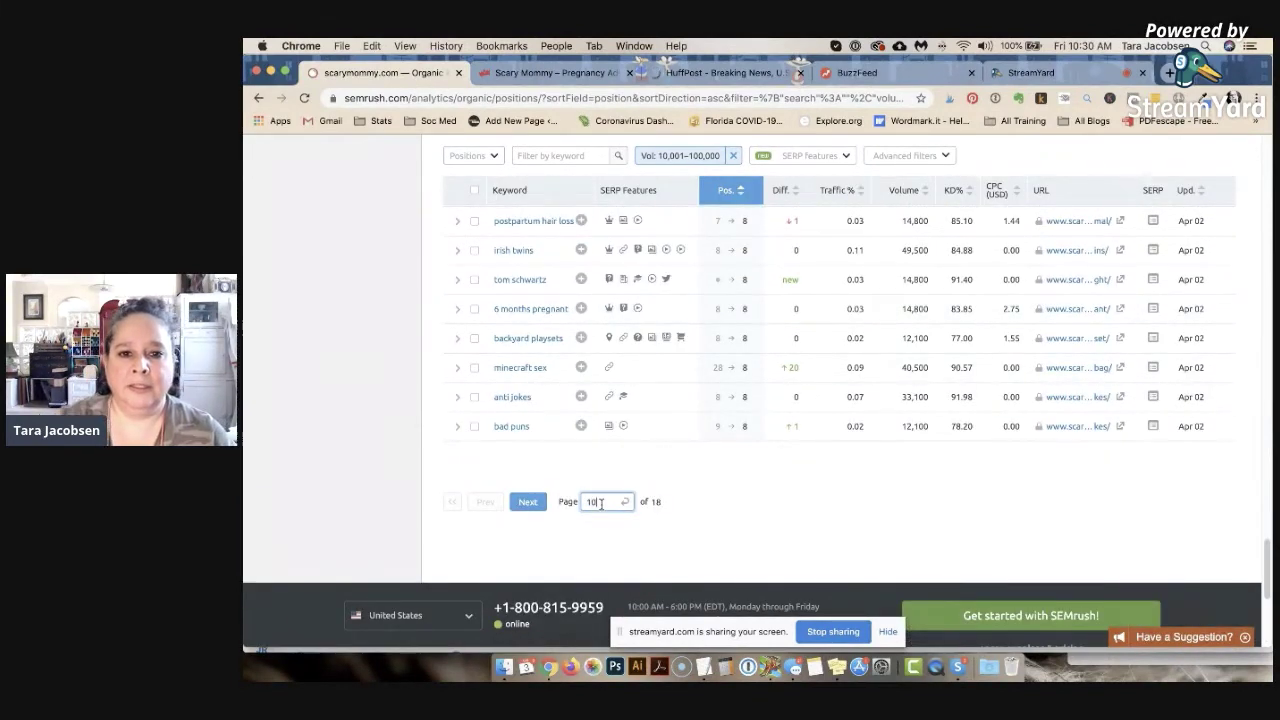
key(Return)
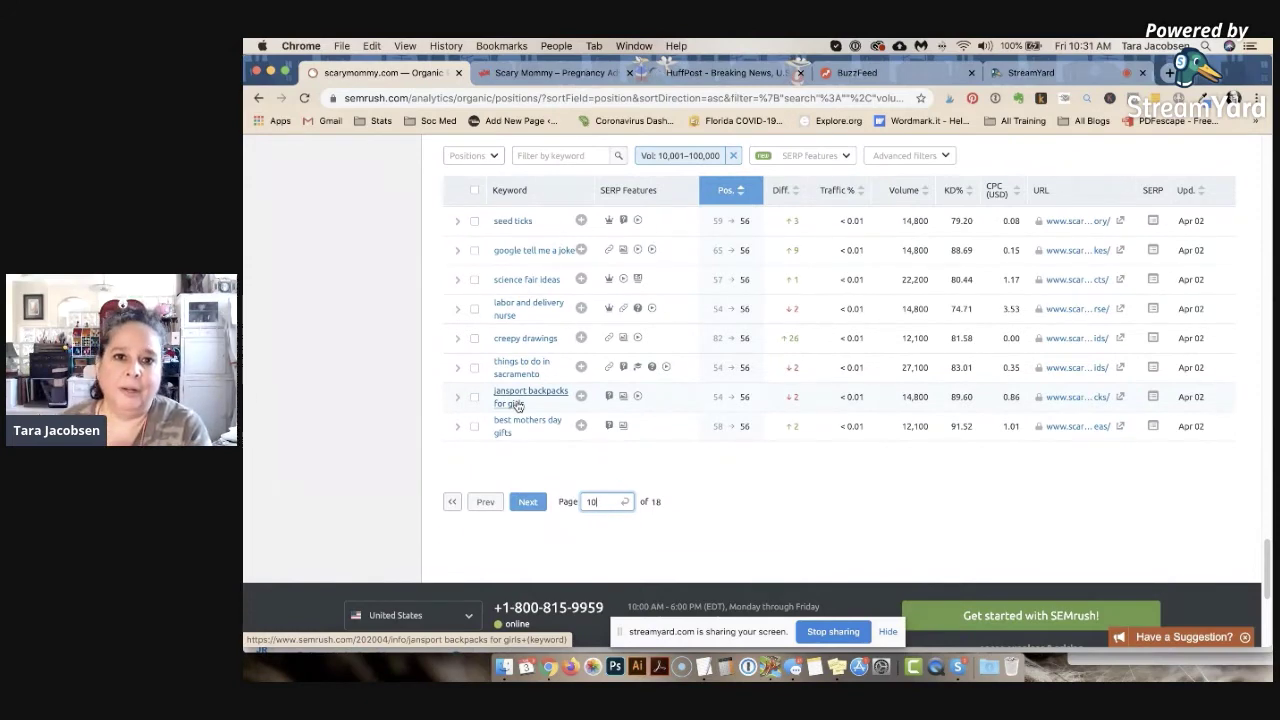
scroll(522, 370, up, 1)
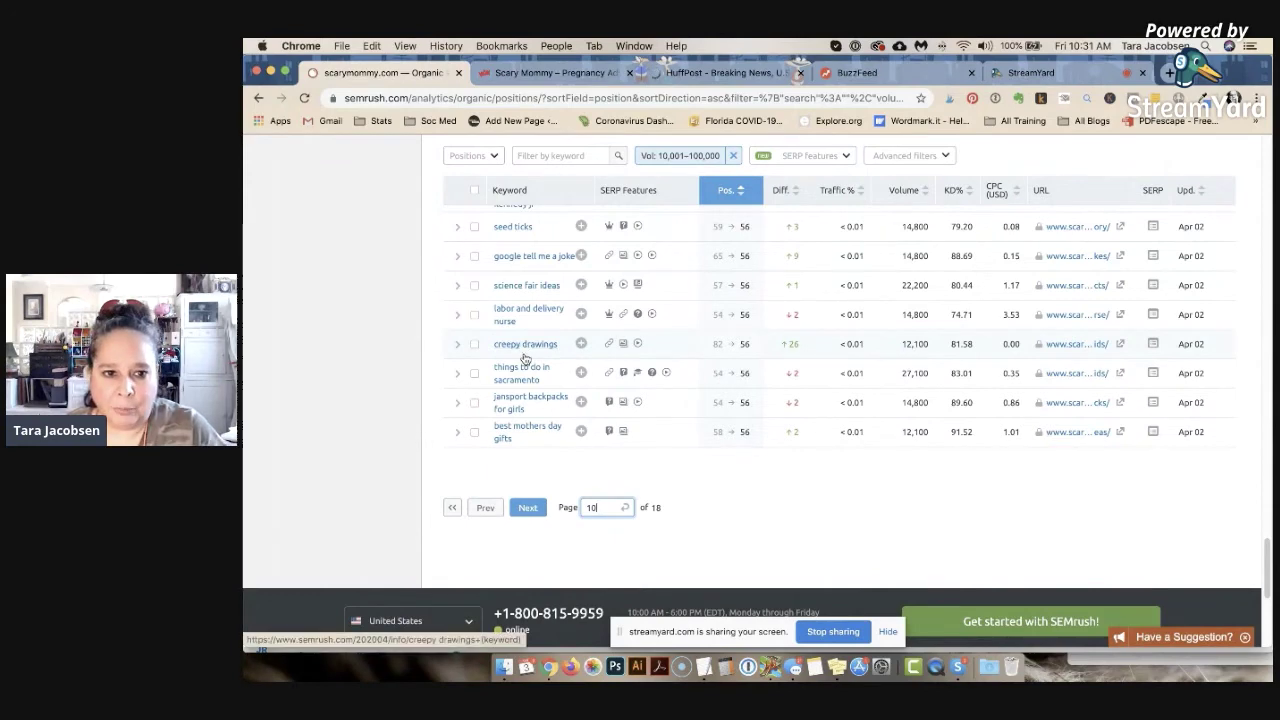
scroll(528, 403, up, 1)
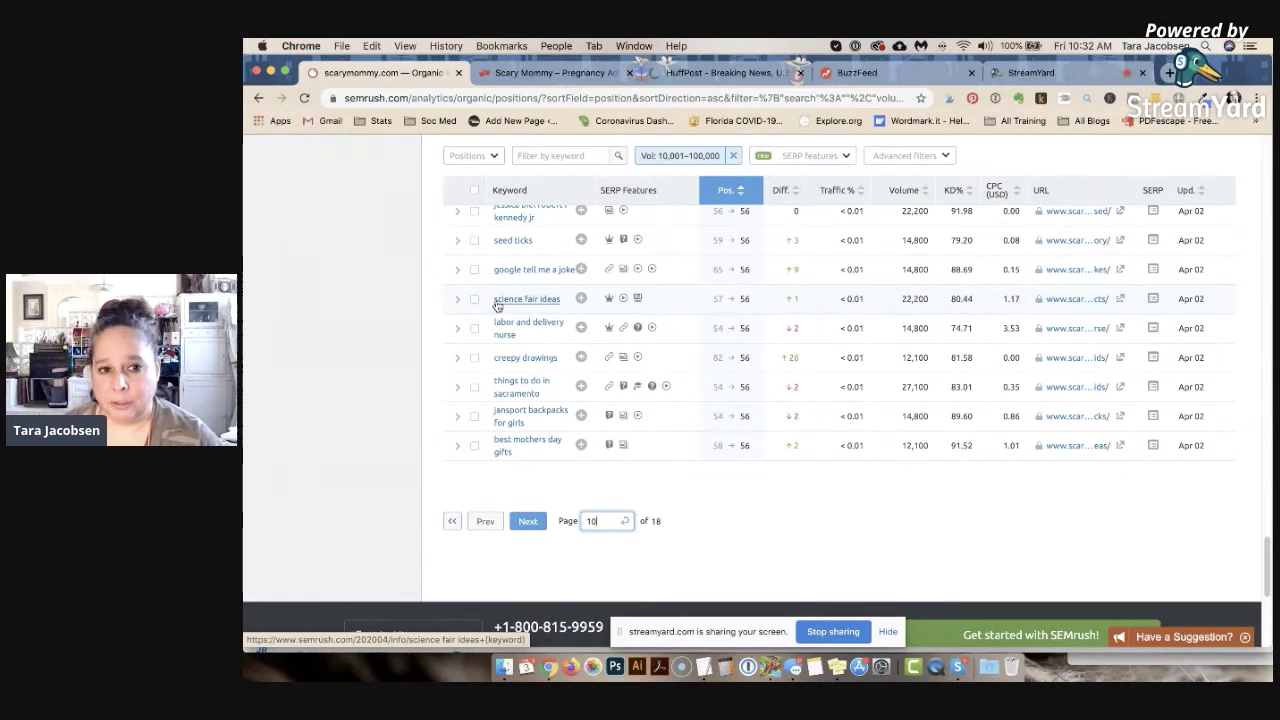
scroll(540, 320, up, 3)
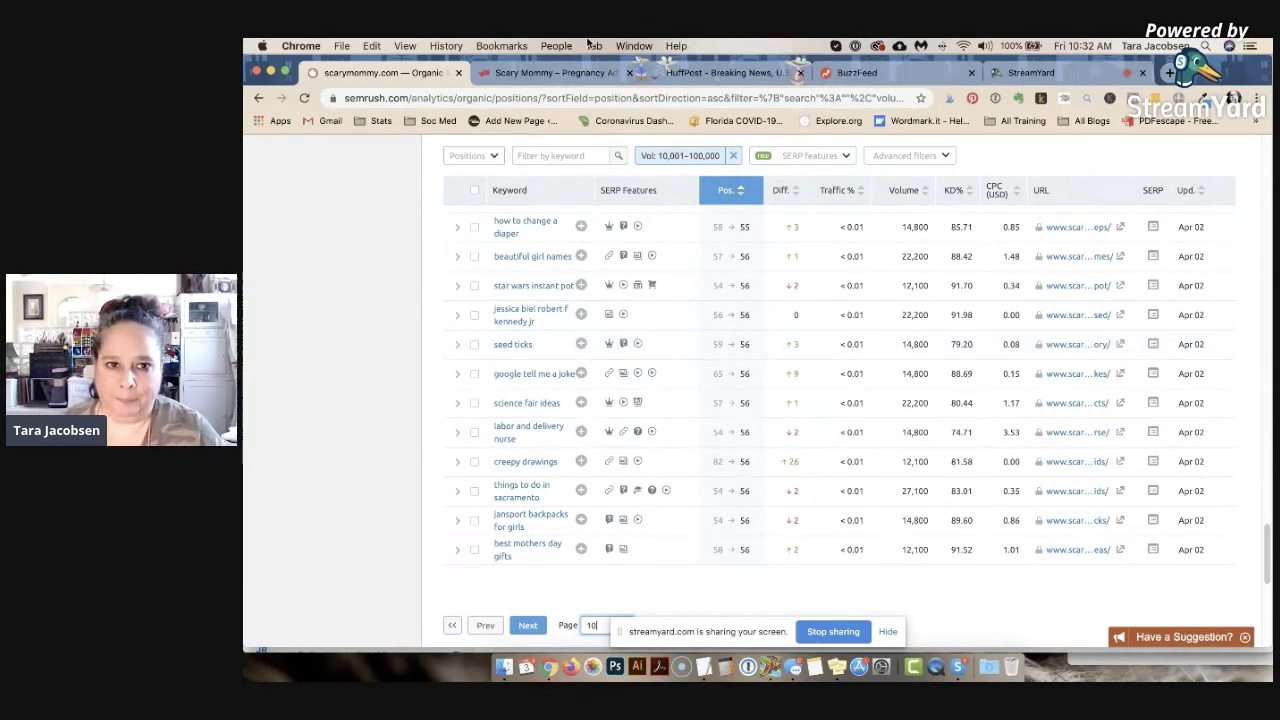
- Close the Scary Mommy site and copy the huffpost.com address
click(629, 73)
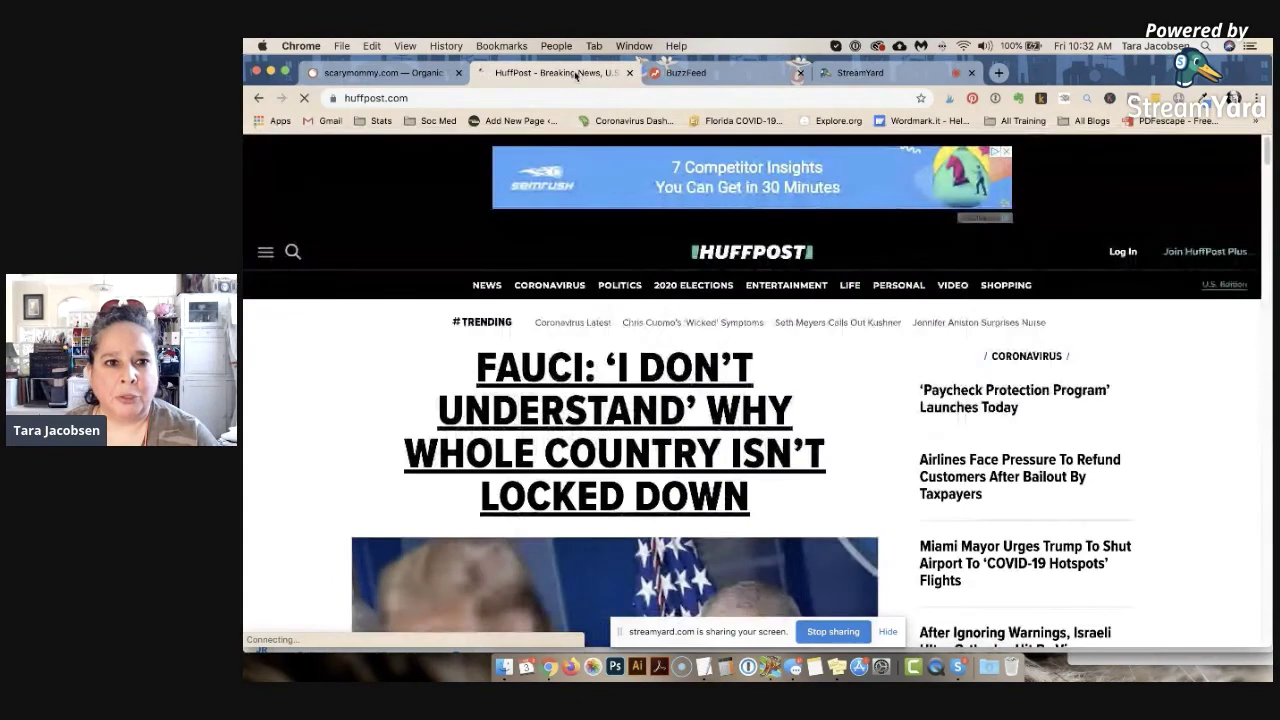
click(538, 97)
key(super+c)
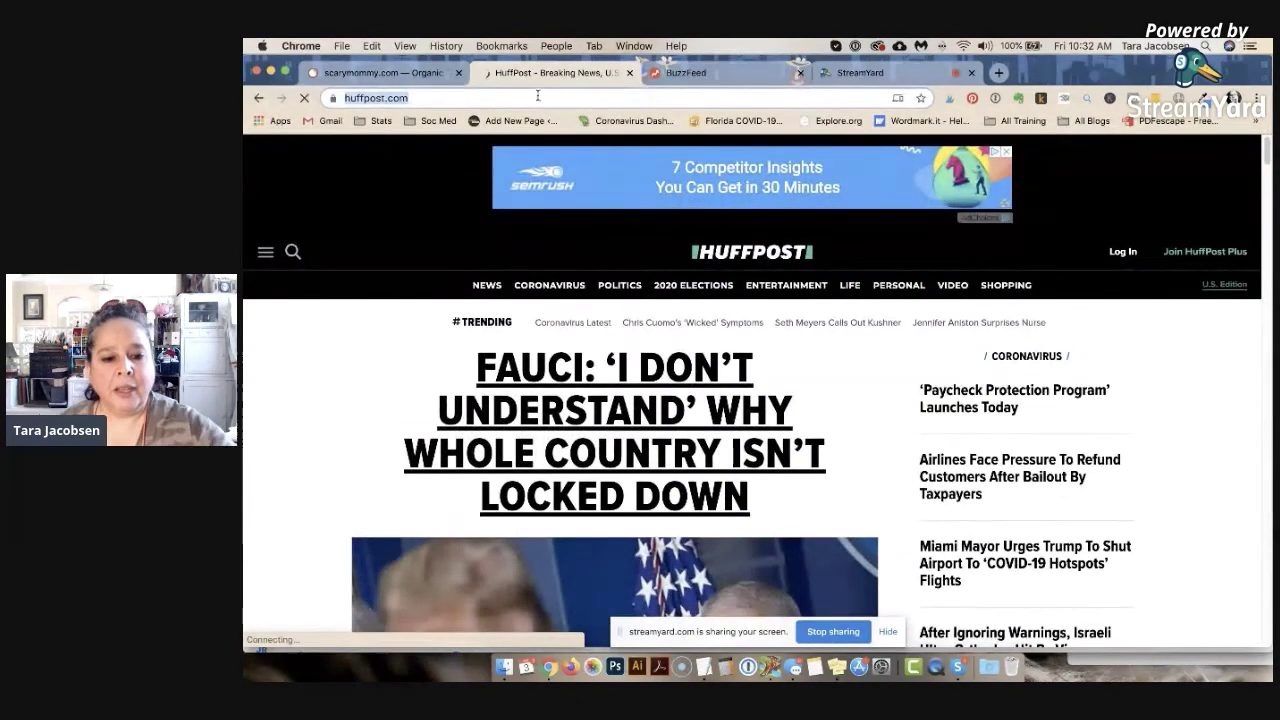
- Return to SEMrush and run Organic Research on the copied huffpost.com address in place of scarymommy.com
click(385, 73)
scroll(605, 224, up, 15)
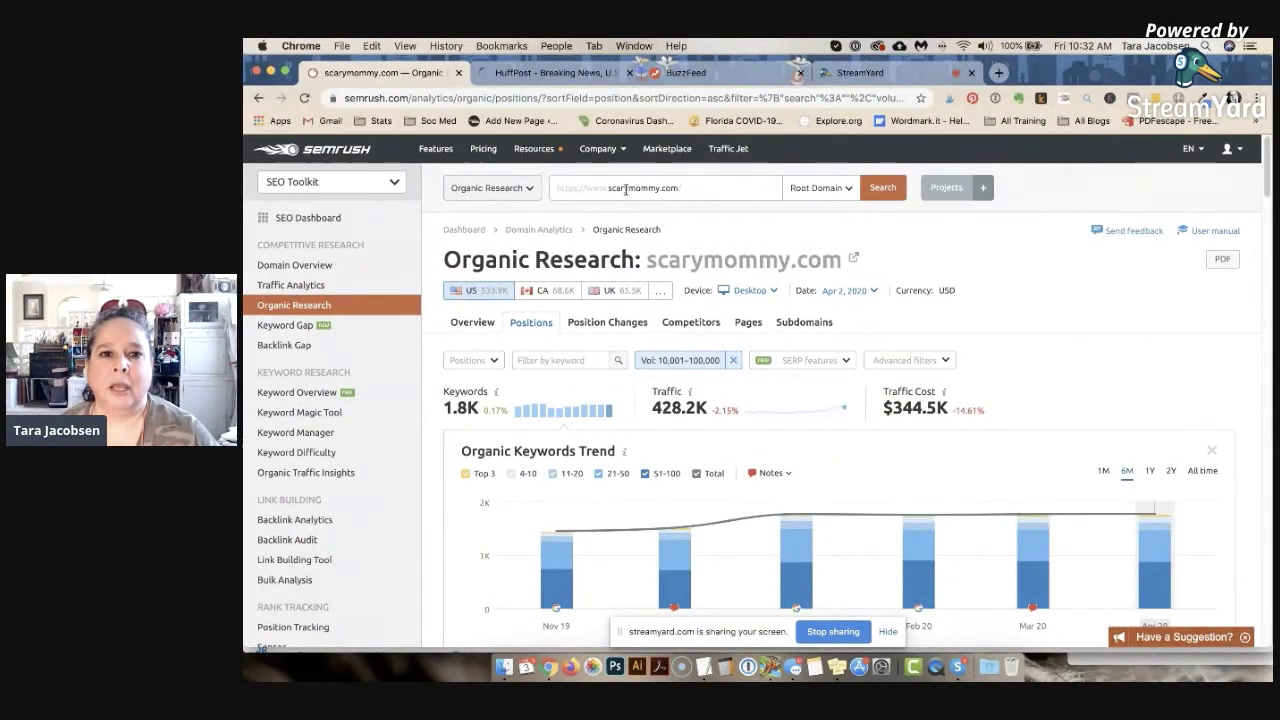
click(605, 188)
key(super+v)
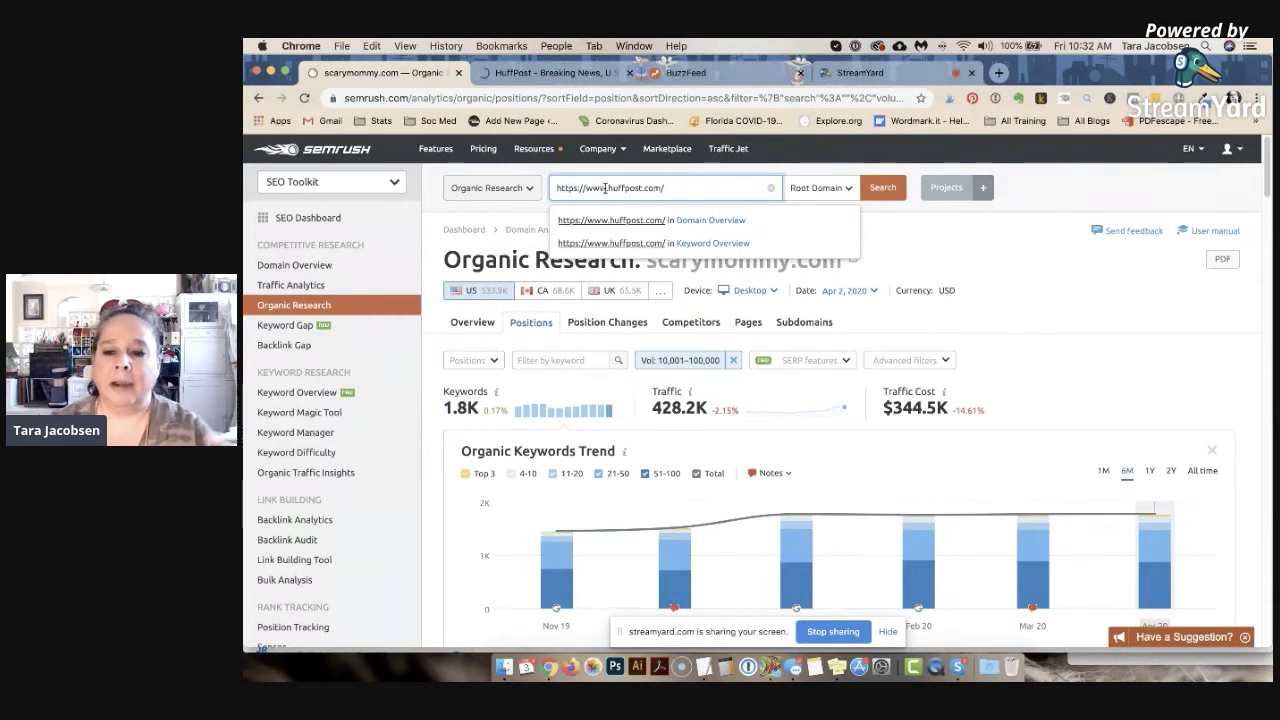
key(Return)
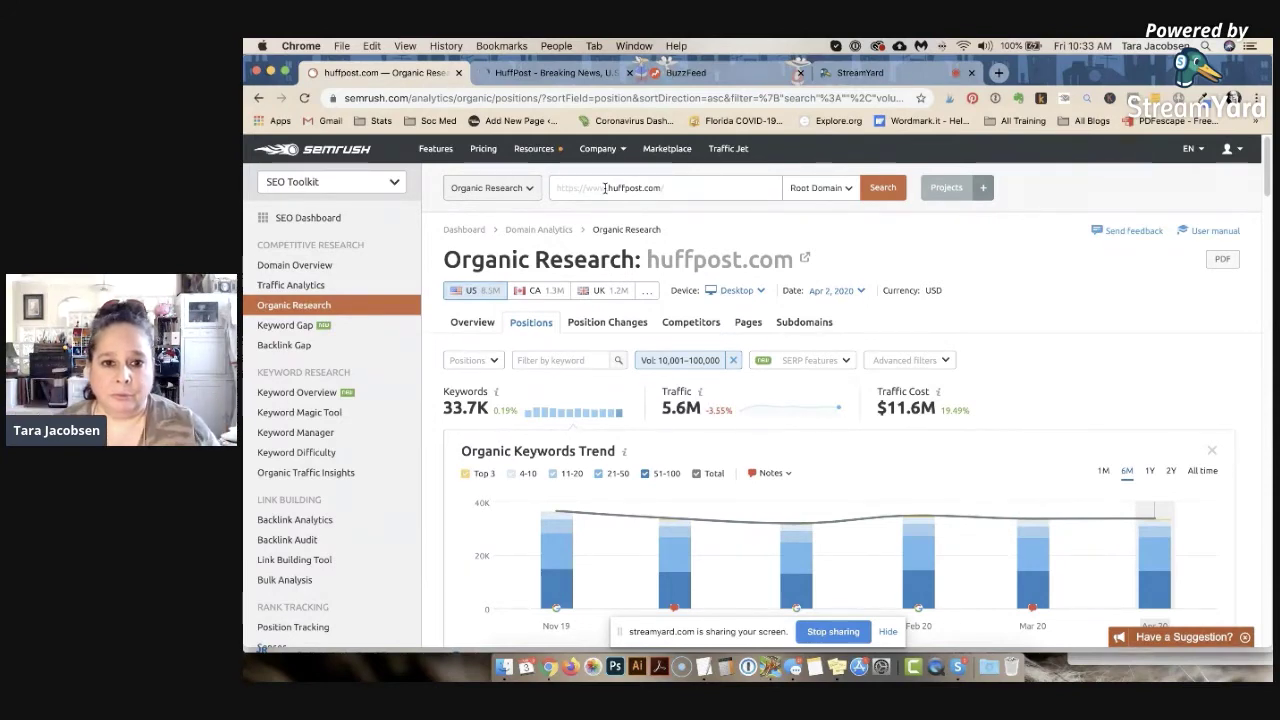
- Skim HuffPost's top-ranked keywords and try to view page 300 of the keyword list
scroll(575, 300, down, 15)
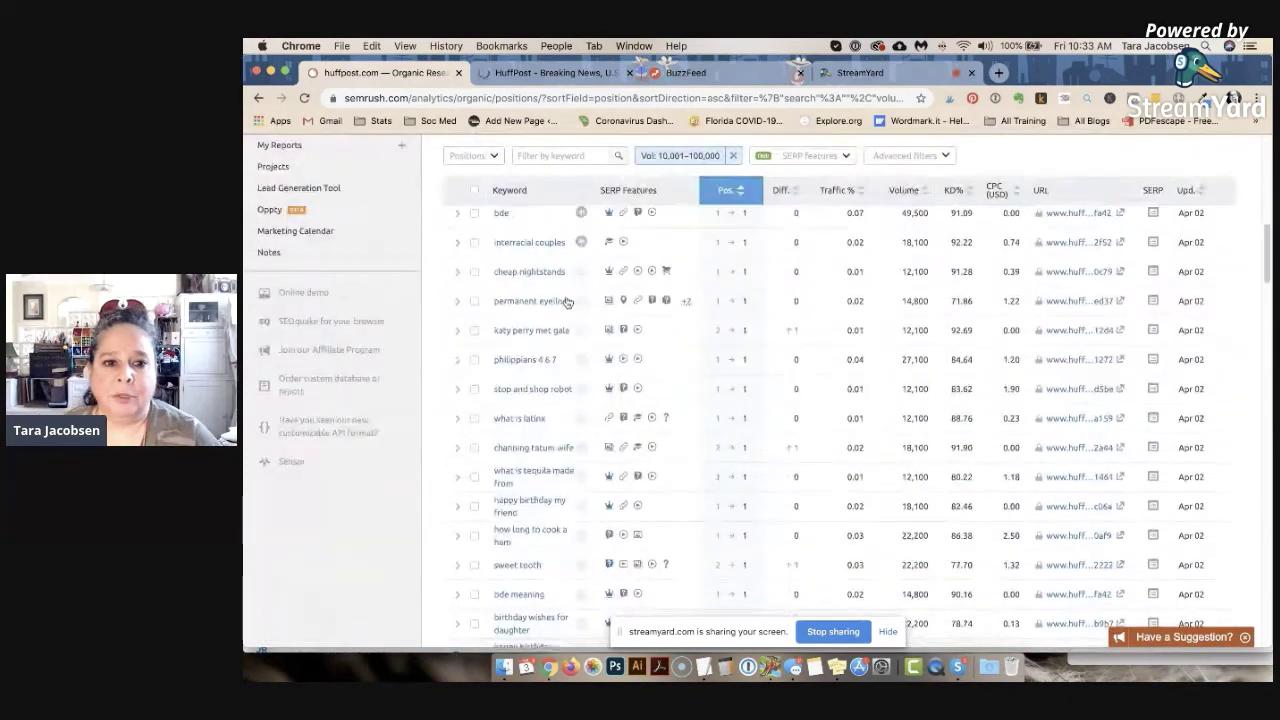
scroll(566, 302, down, 20)
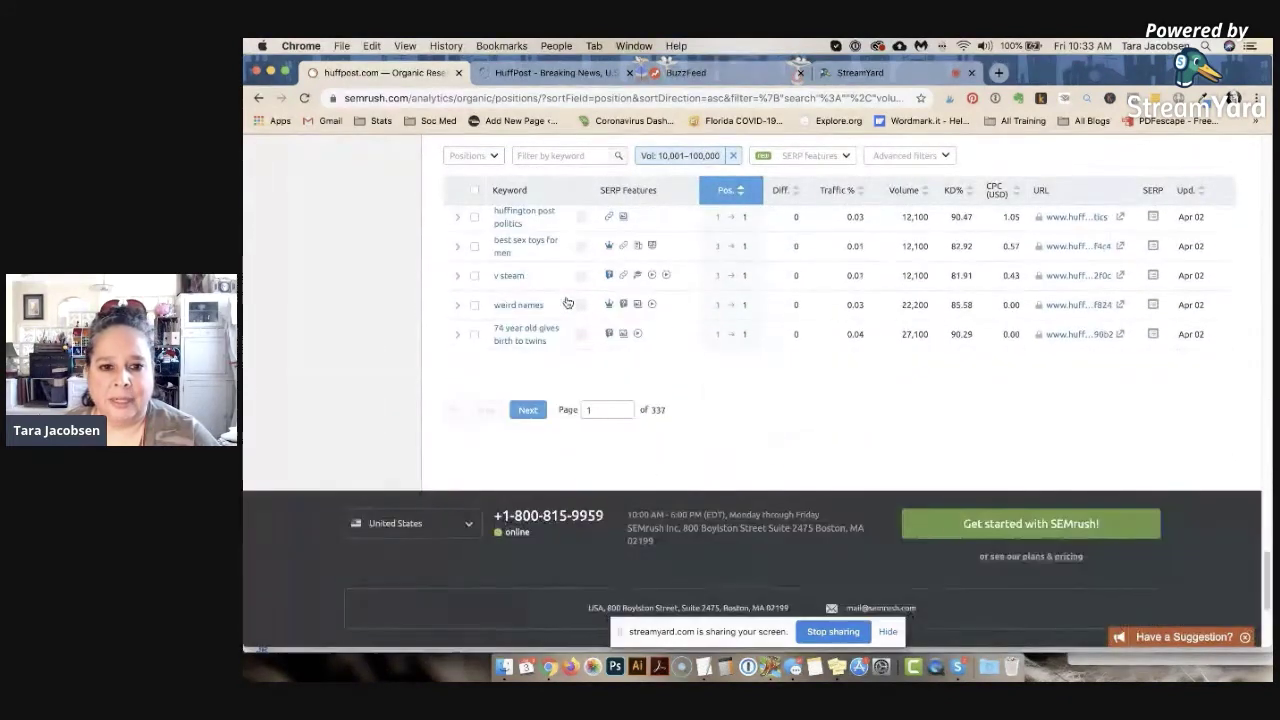
click(608, 410)
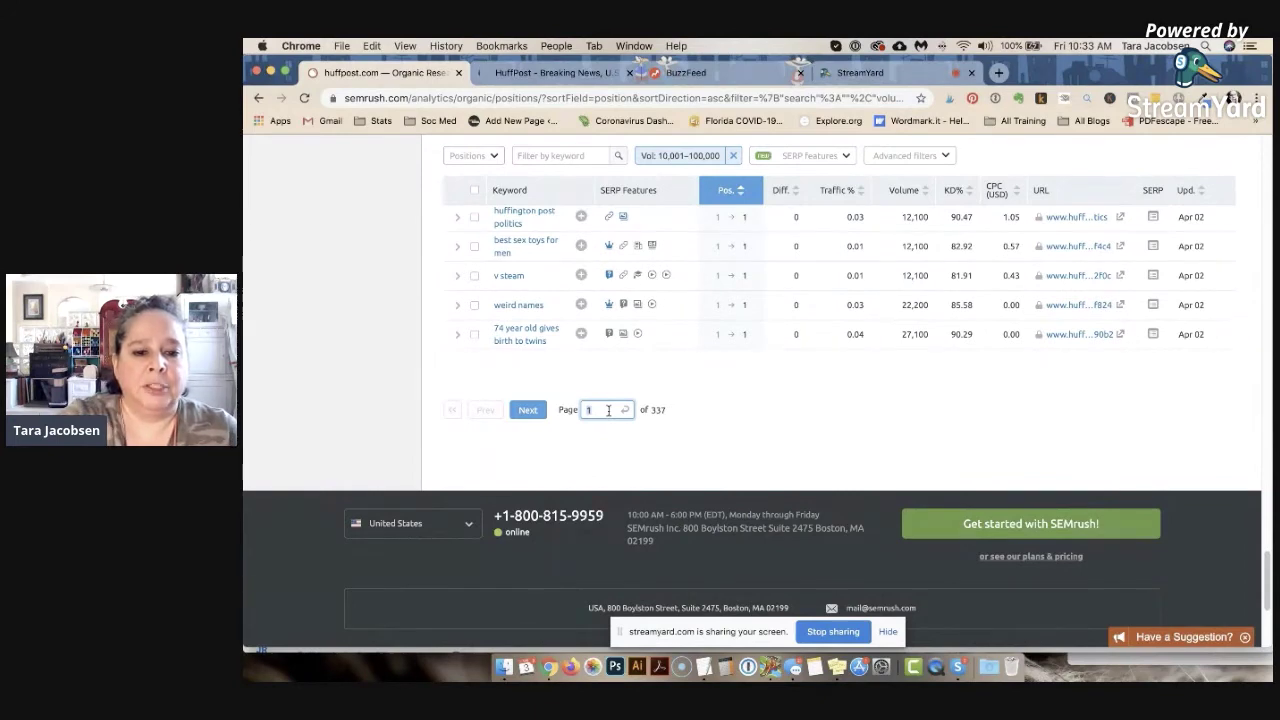
text(30)
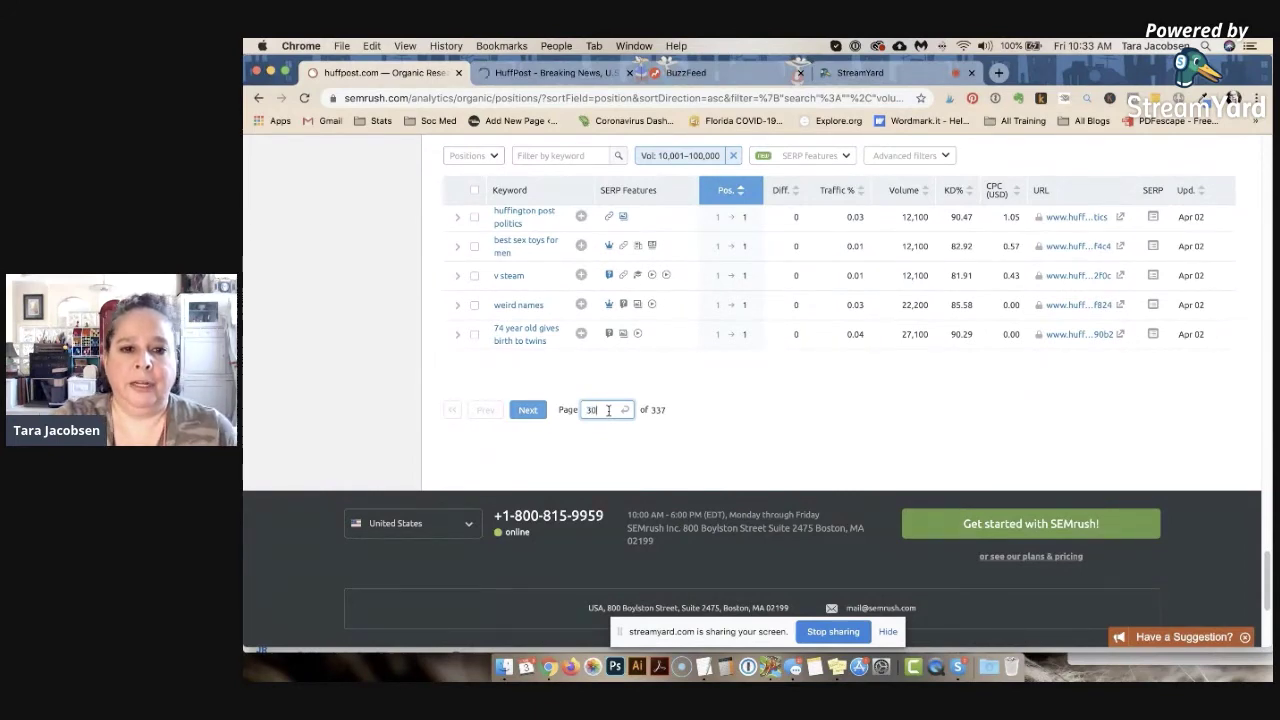
text(0)
key(Return)
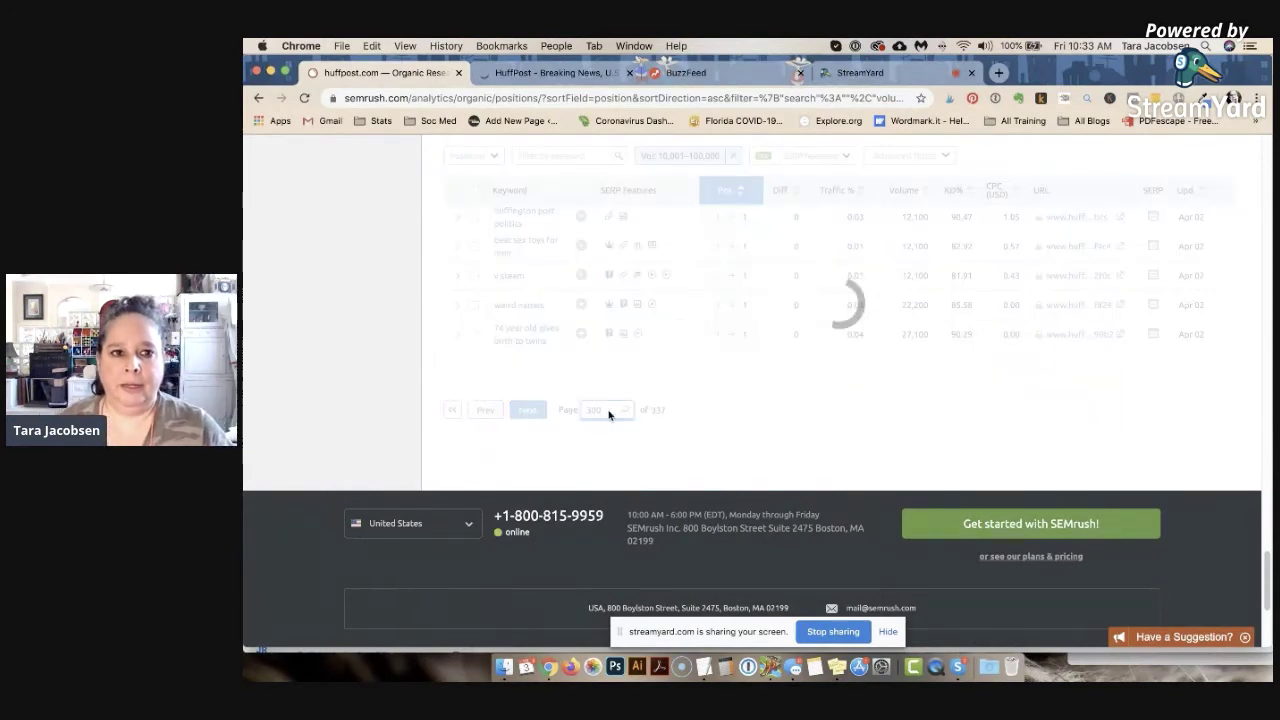
scroll(580, 276, up, 15)
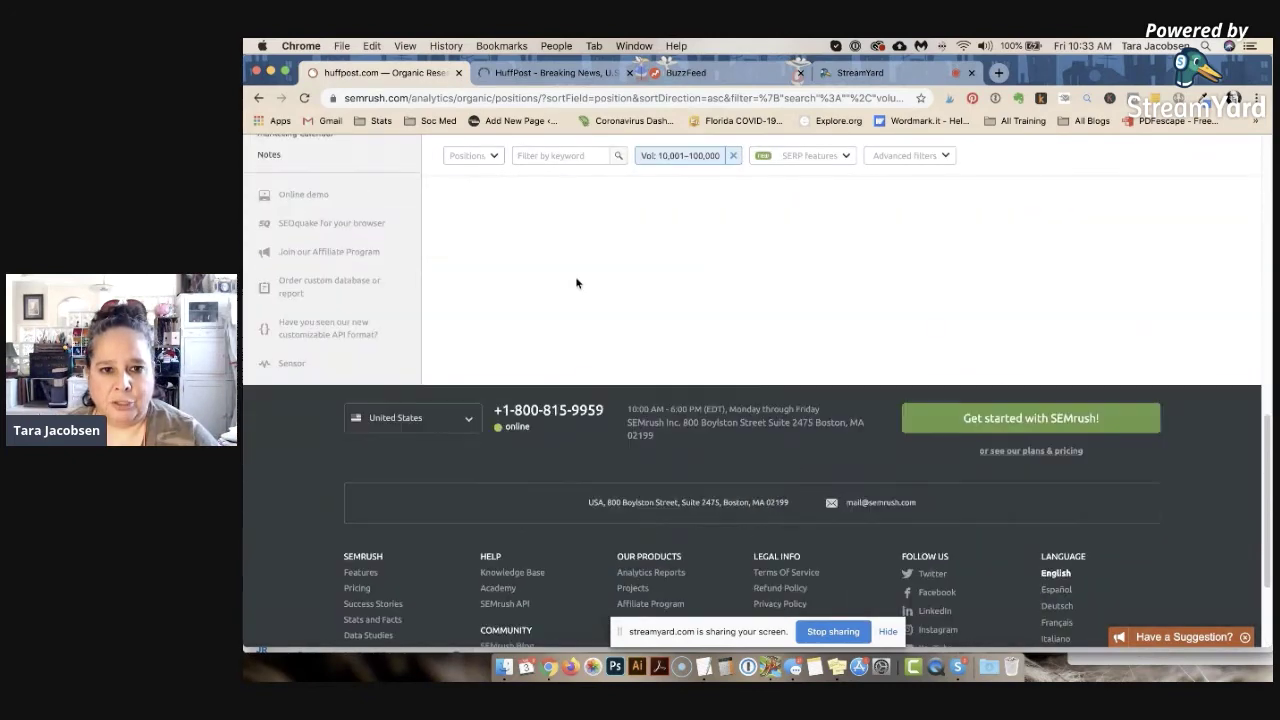
scroll(576, 283, down, 10)
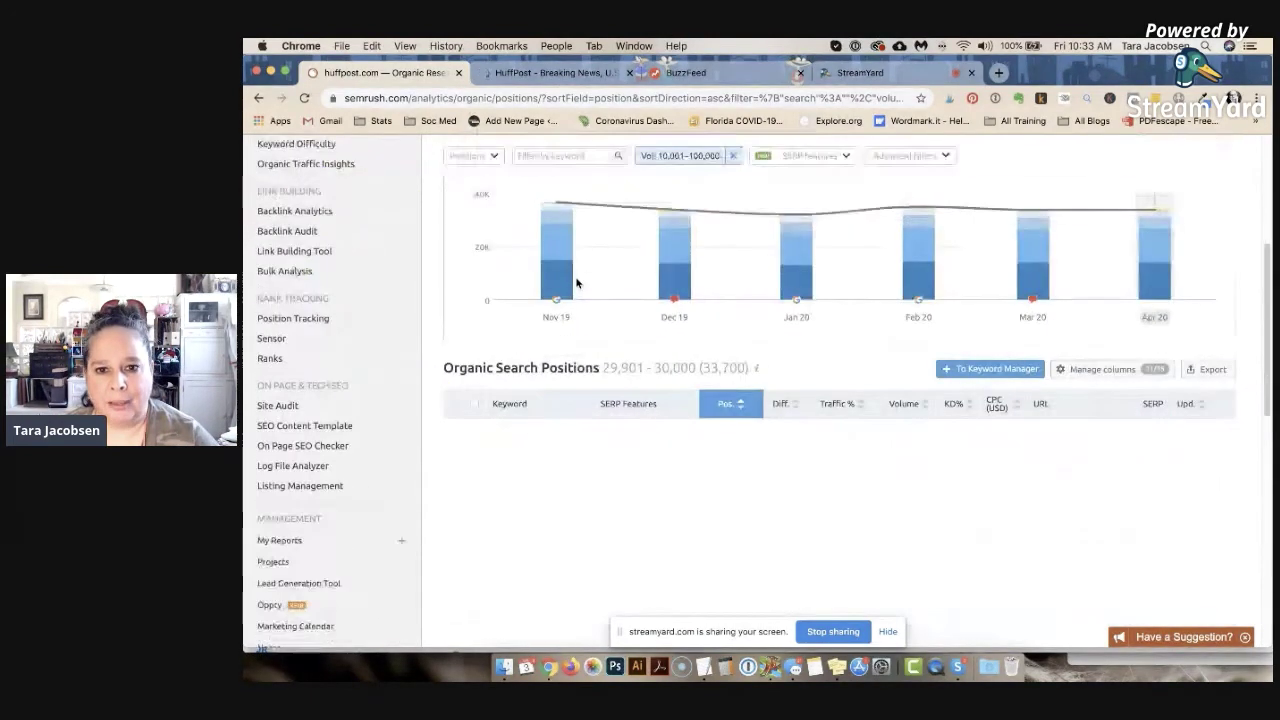
scroll(576, 283, up, 10)
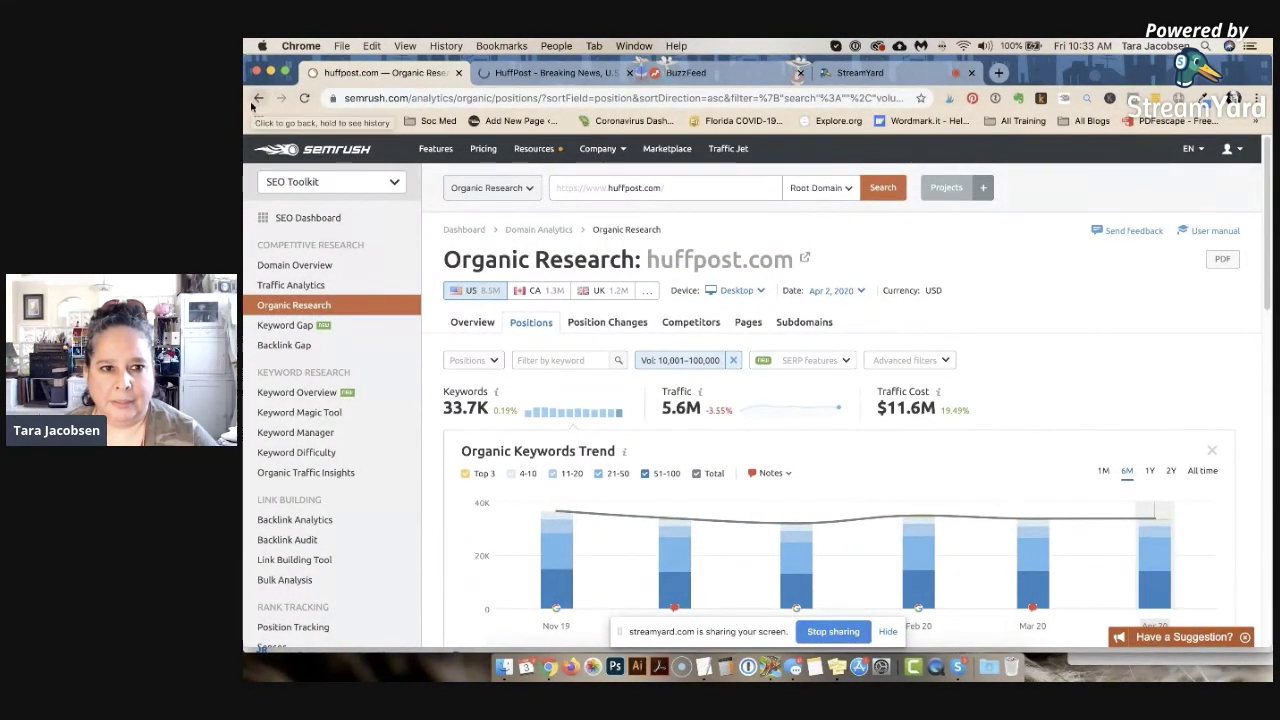
scroll(606, 223, down, 10)
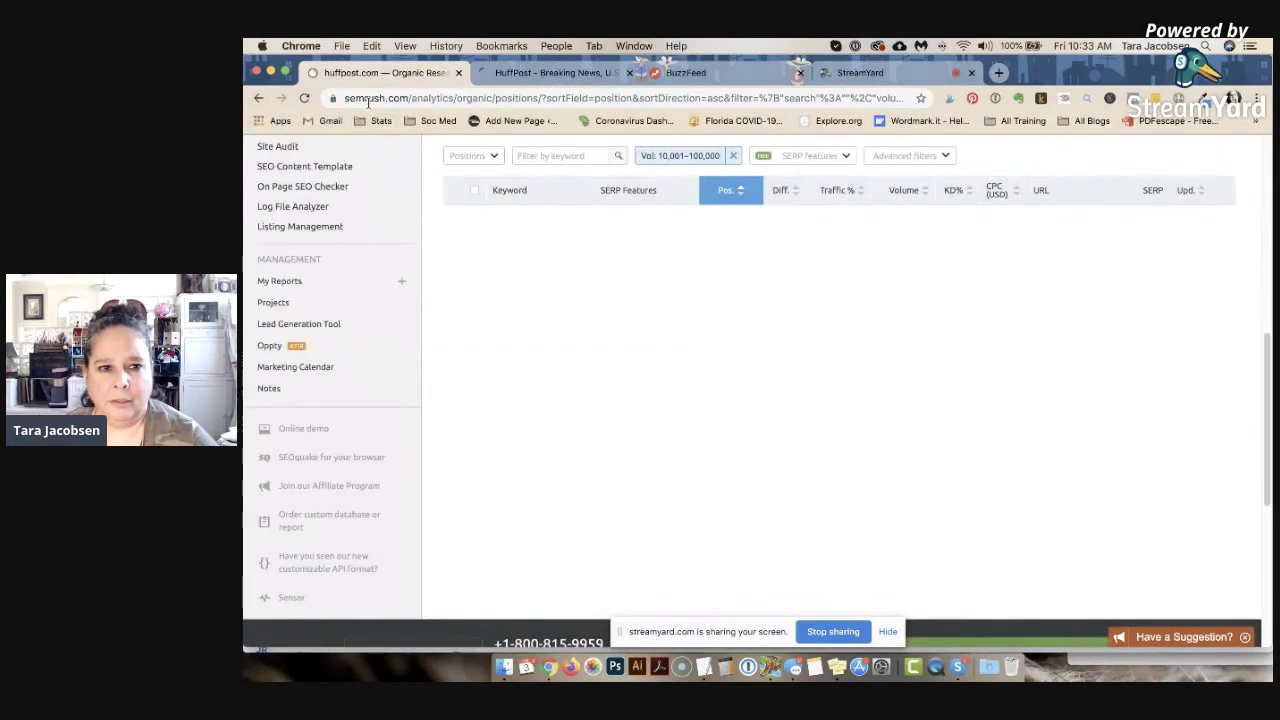
- Go back to the scarymommy.com report and rerun Organic Research on huffpost.com to try to restore the keyword list
click(258, 99)
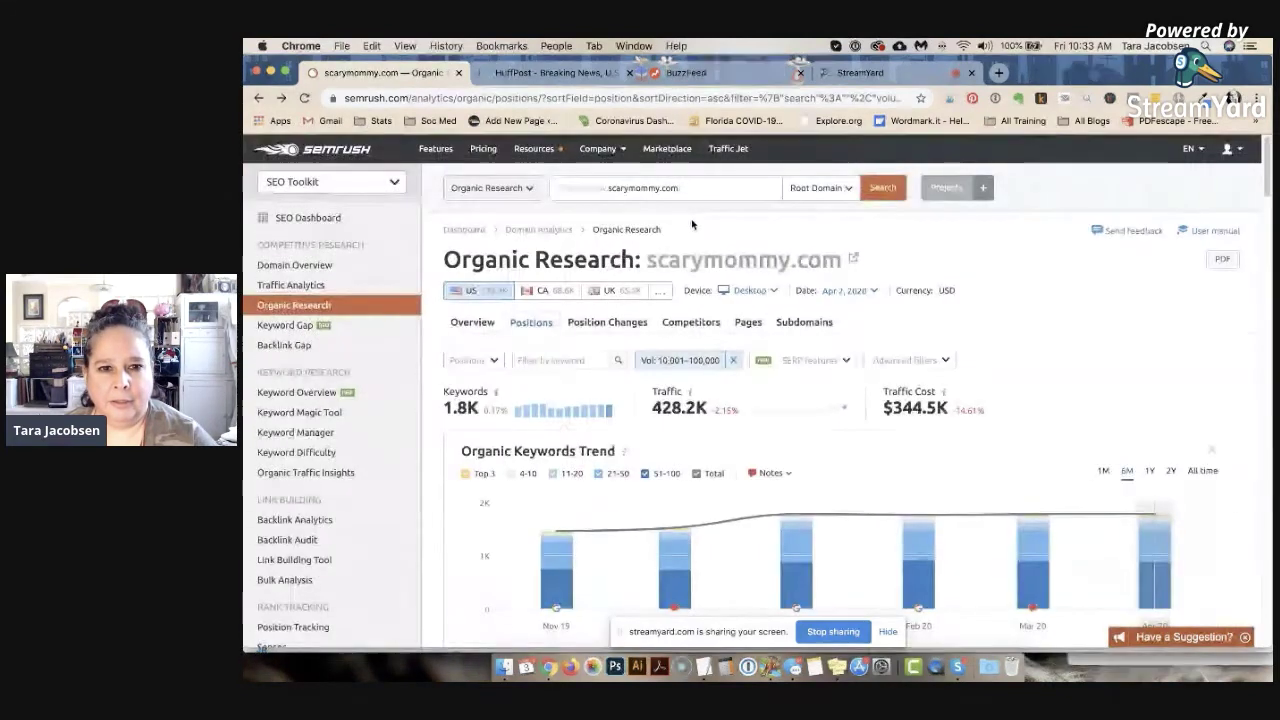
click(620, 192)
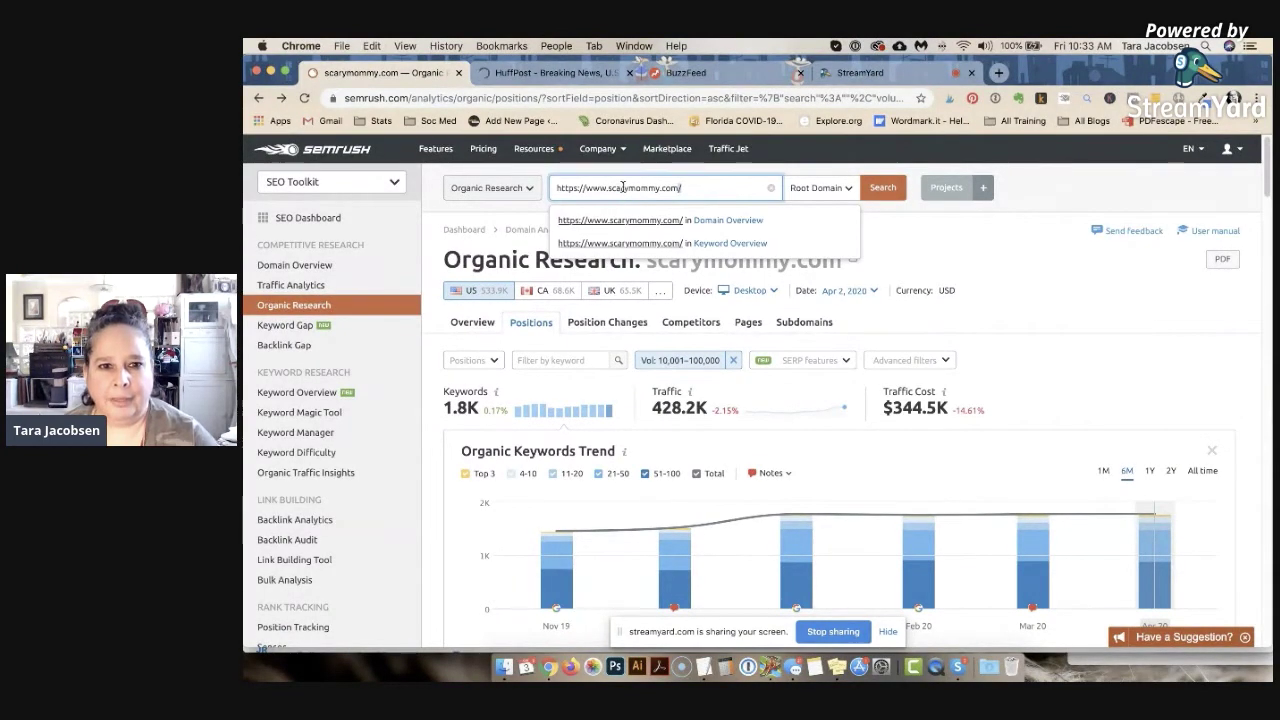
triple_click(621, 188)
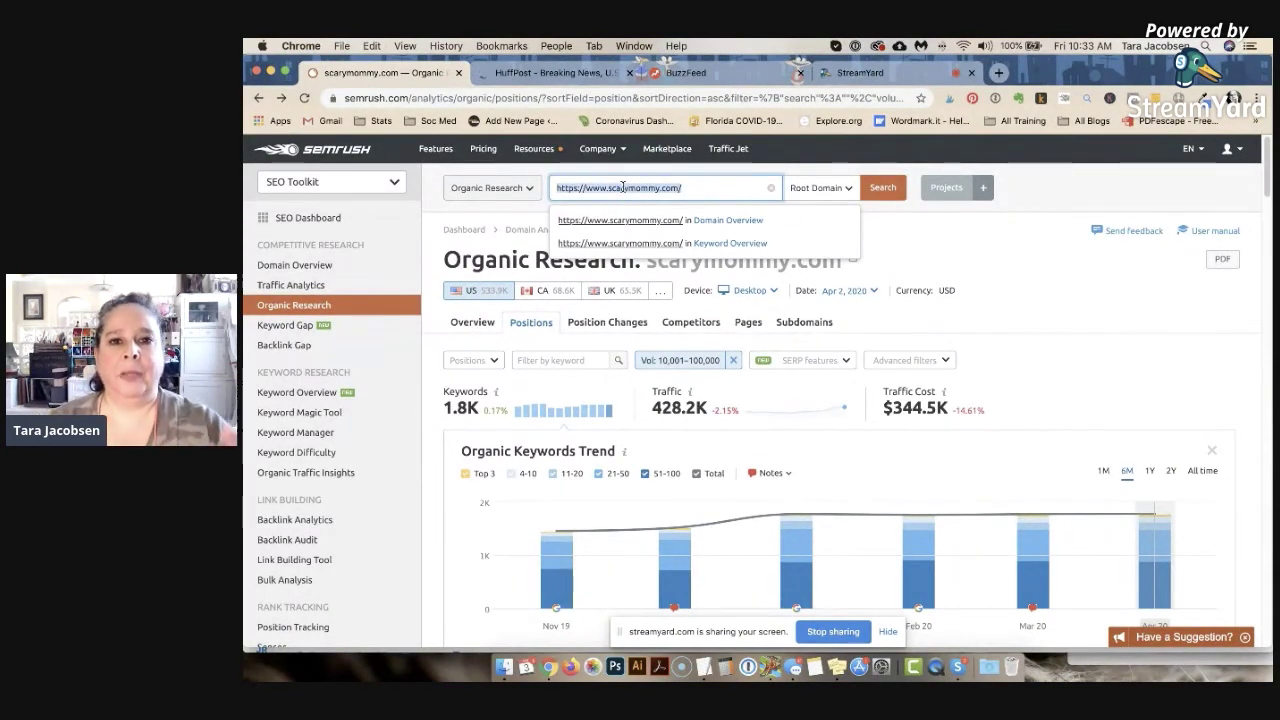
key(super+v)
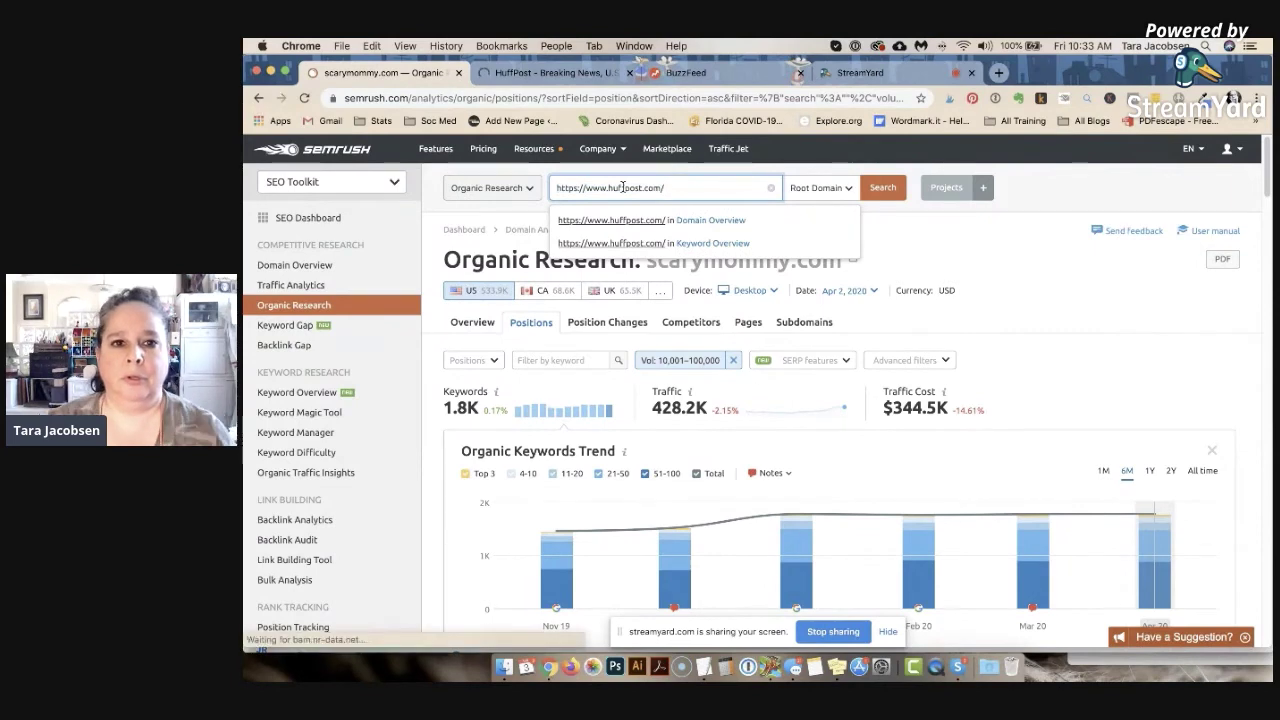
key(Return)
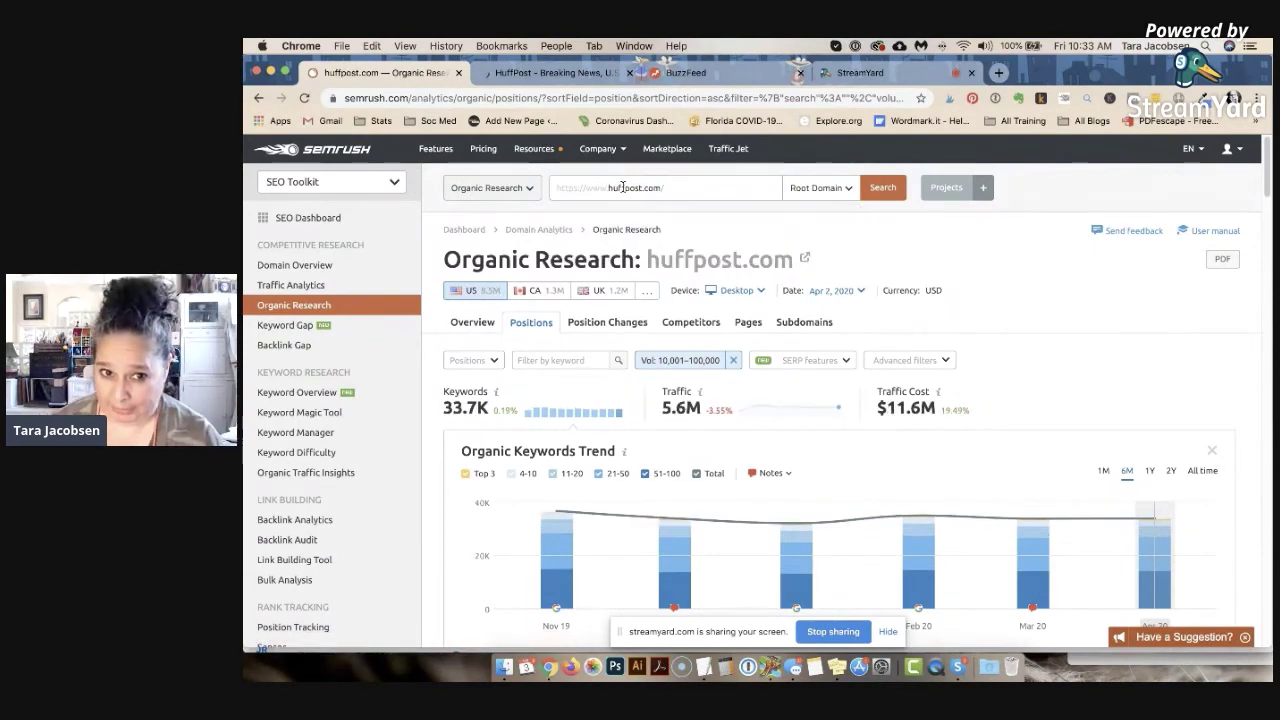
scroll(656, 265, down, 5)
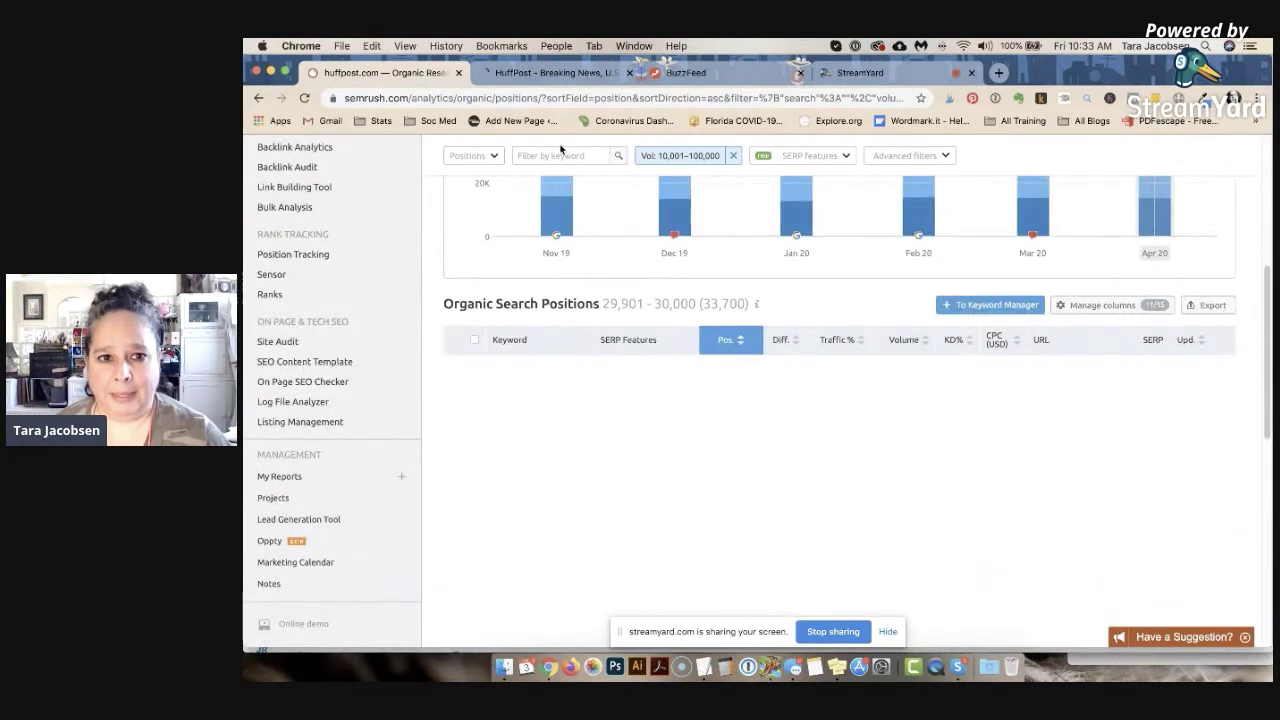
- Reload the huffpost.com positions report from its address and review the top-ranked keywords with their positions and volumes
click(548, 98)
key(Return)
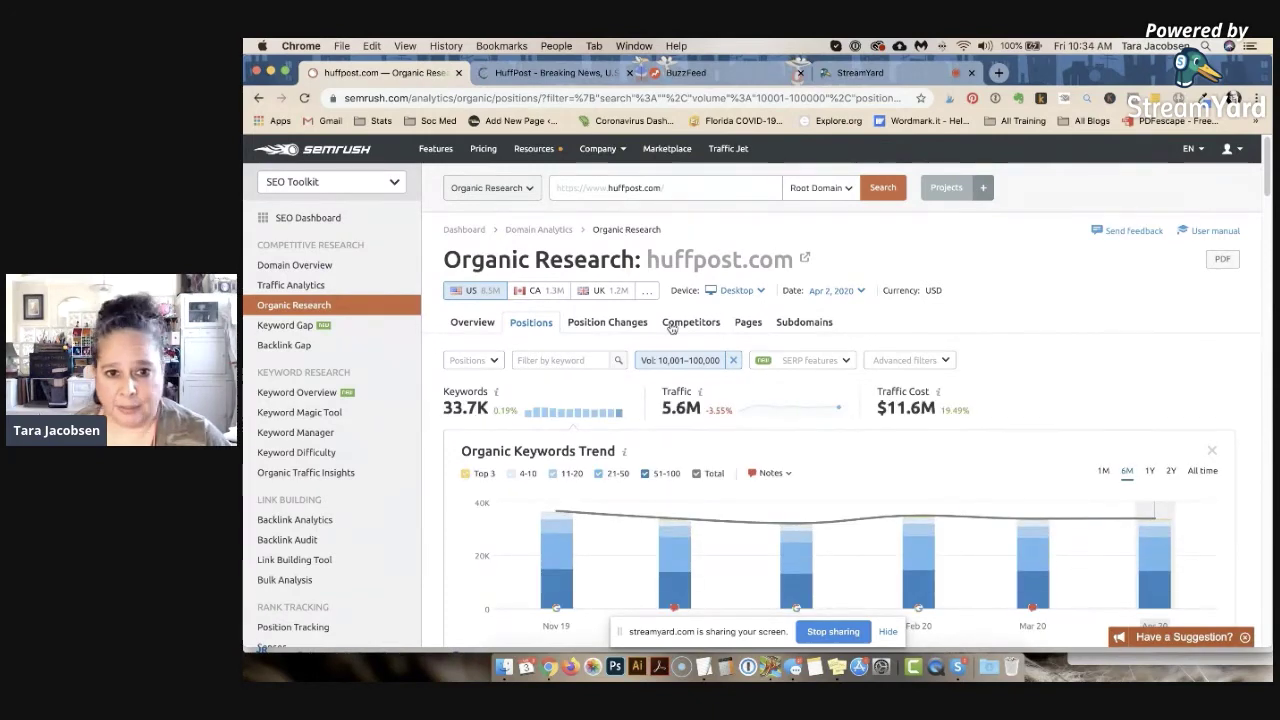
scroll(718, 277, down, 5)
scroll(720, 276, down, 4)
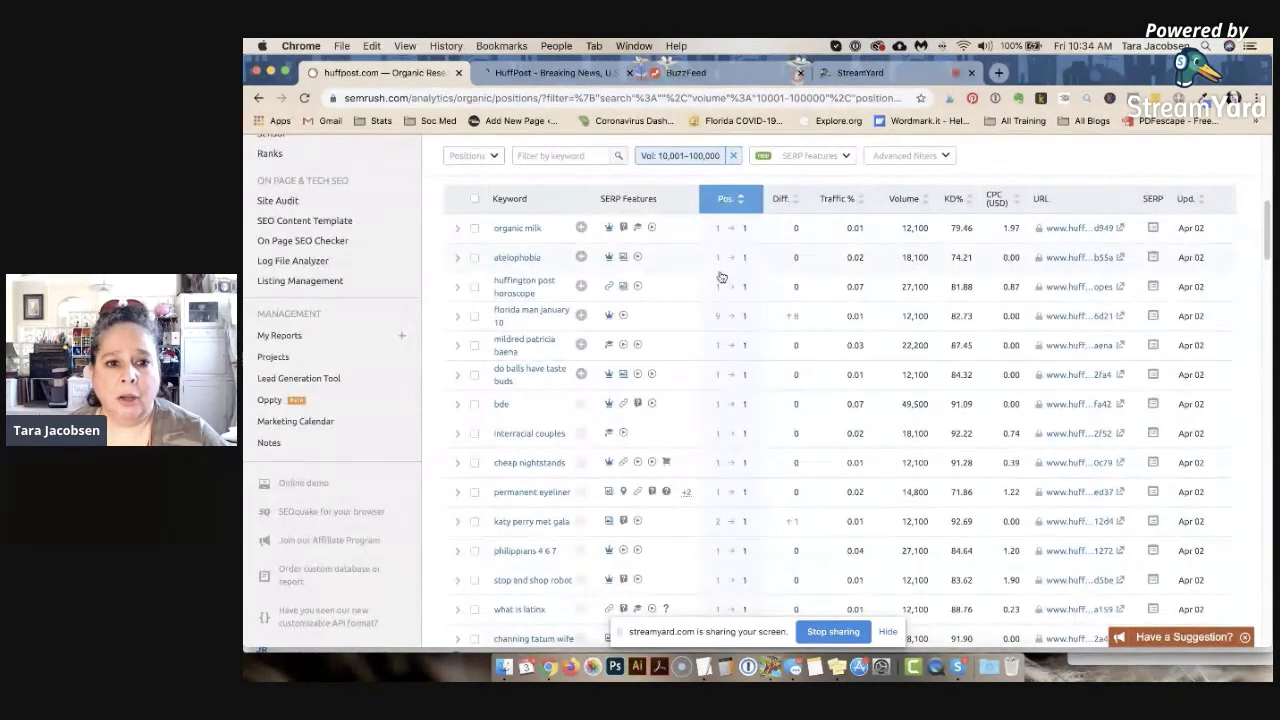
scroll(720, 276, down, 1)
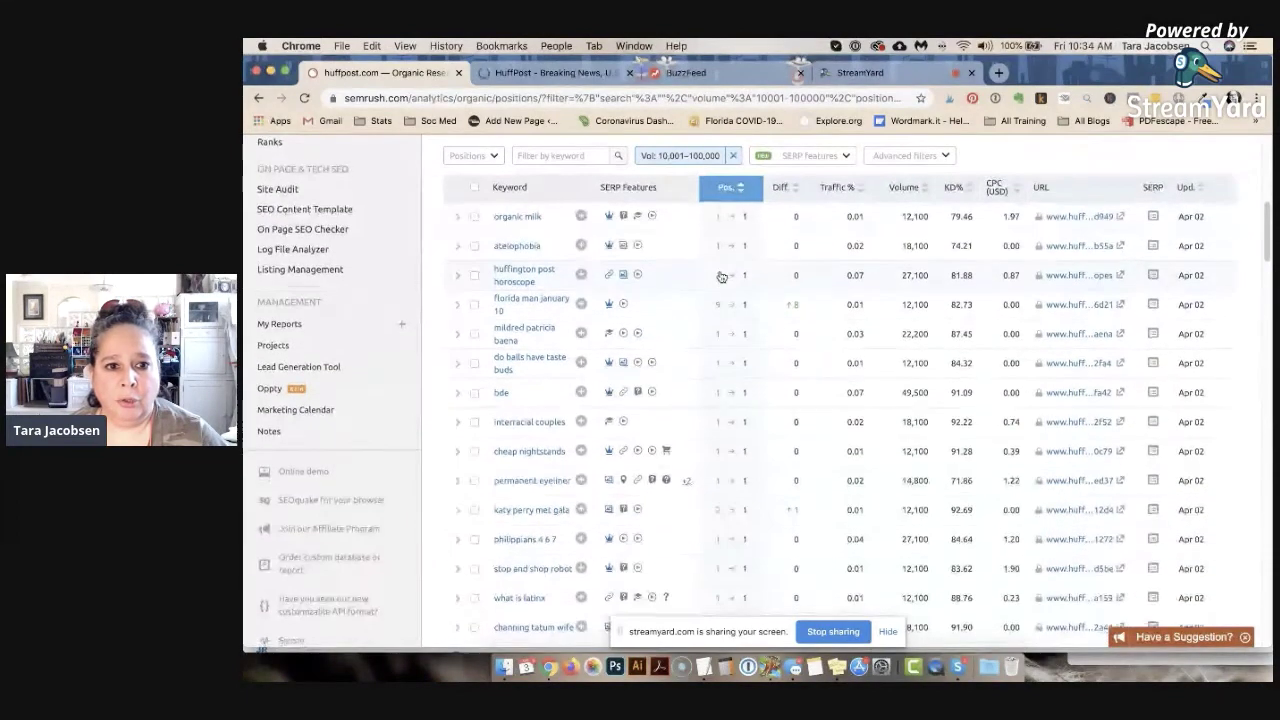
scroll(720, 276, down, 10)
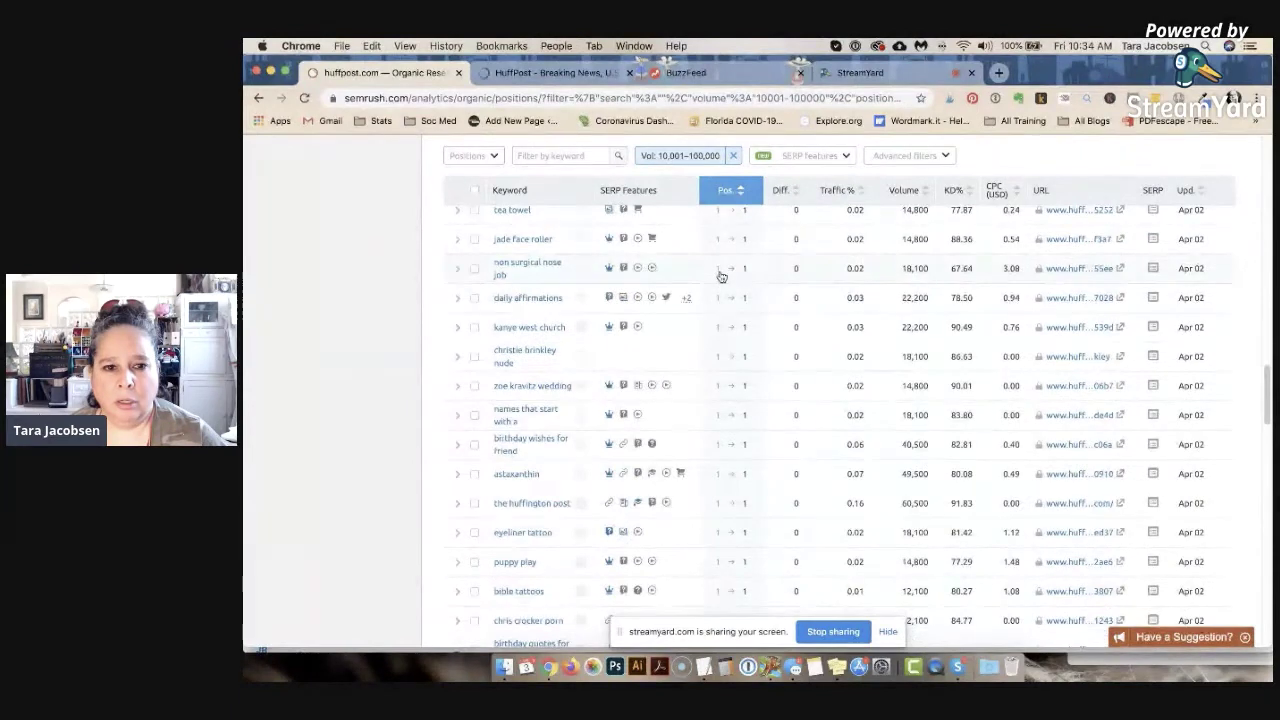
scroll(720, 276, down, 1)
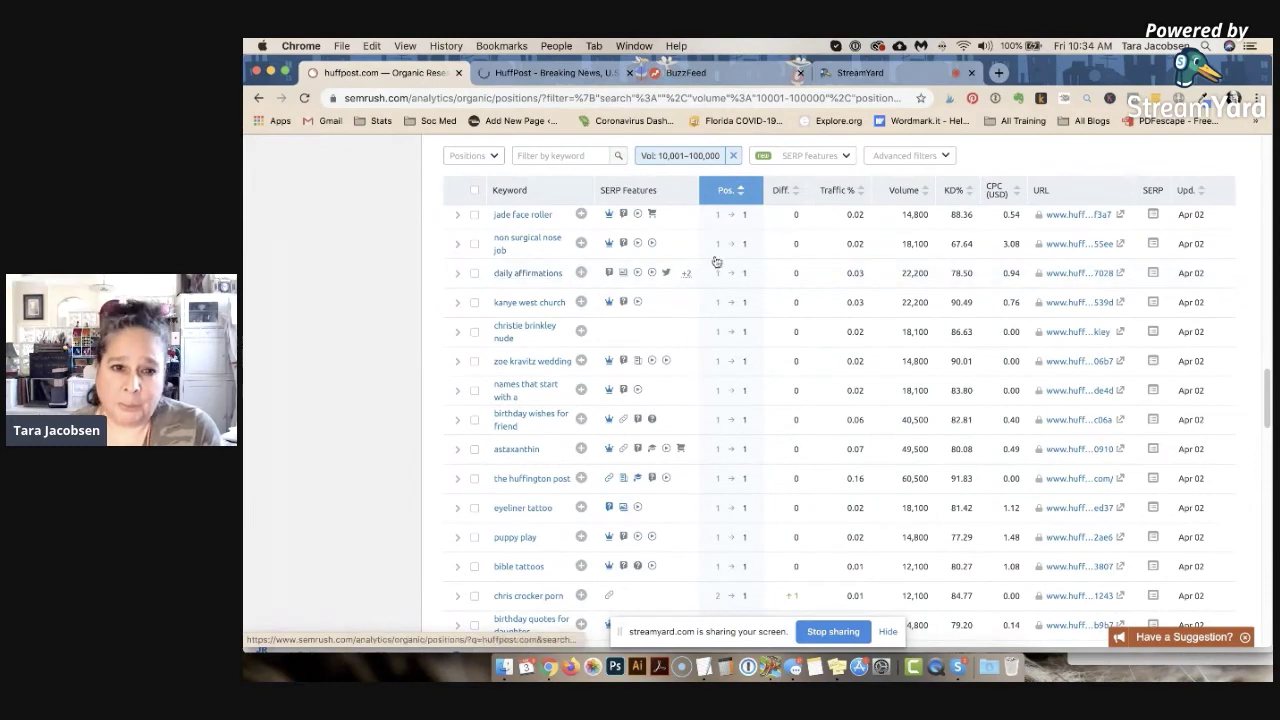
scroll(743, 331, down, 5)
scroll(741, 333, down, 15)
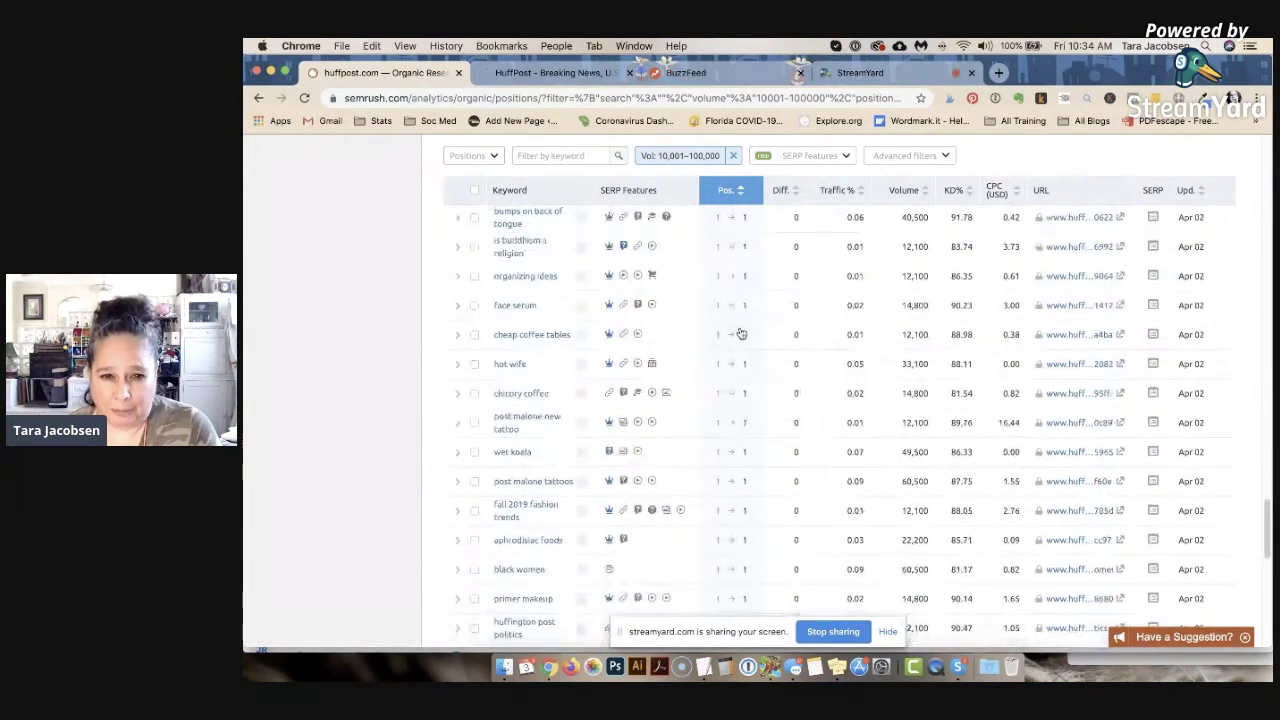
scroll(640, 349, up, 5)
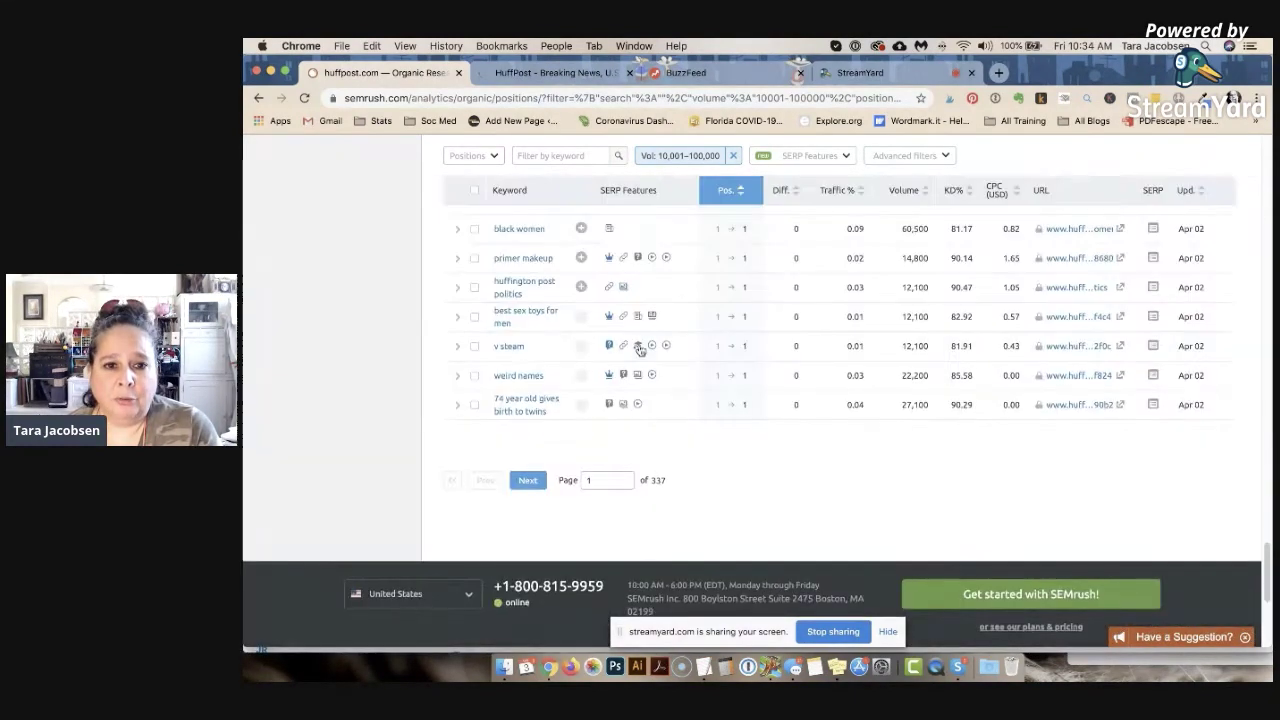
- Look at the keywords and positions on page 50 of HuffPost's list
click(610, 482)
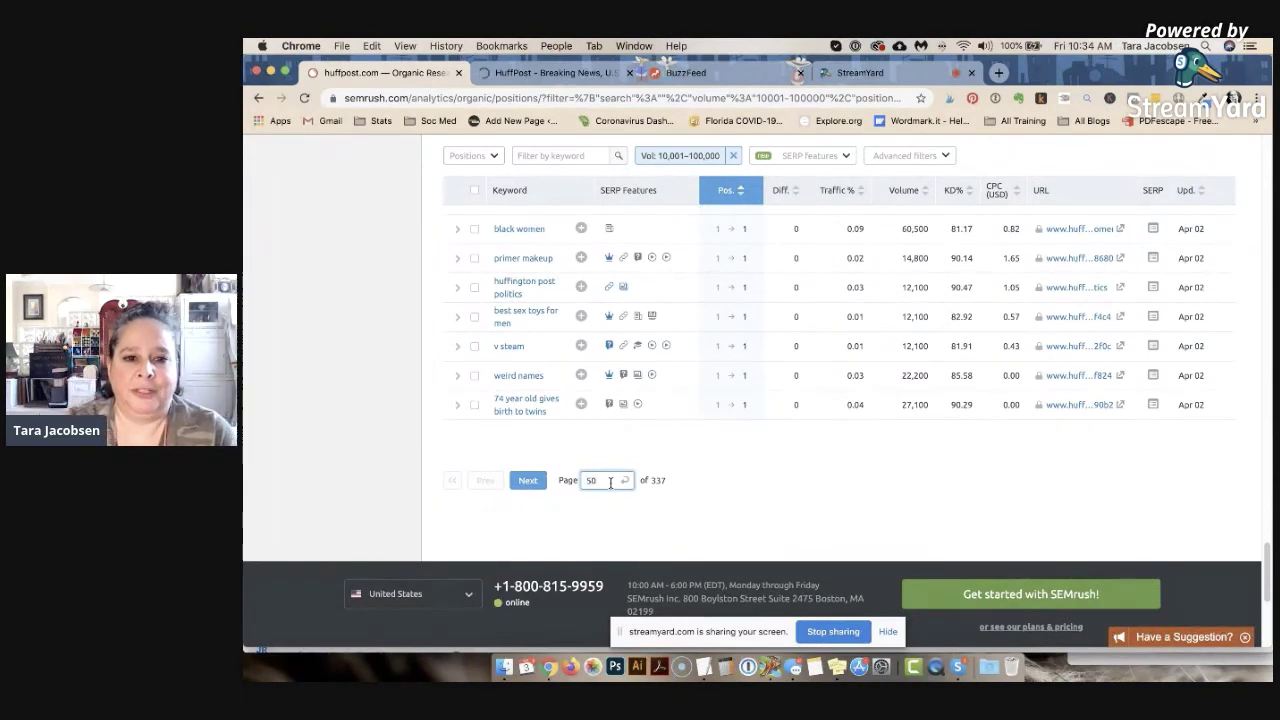
key(Return)
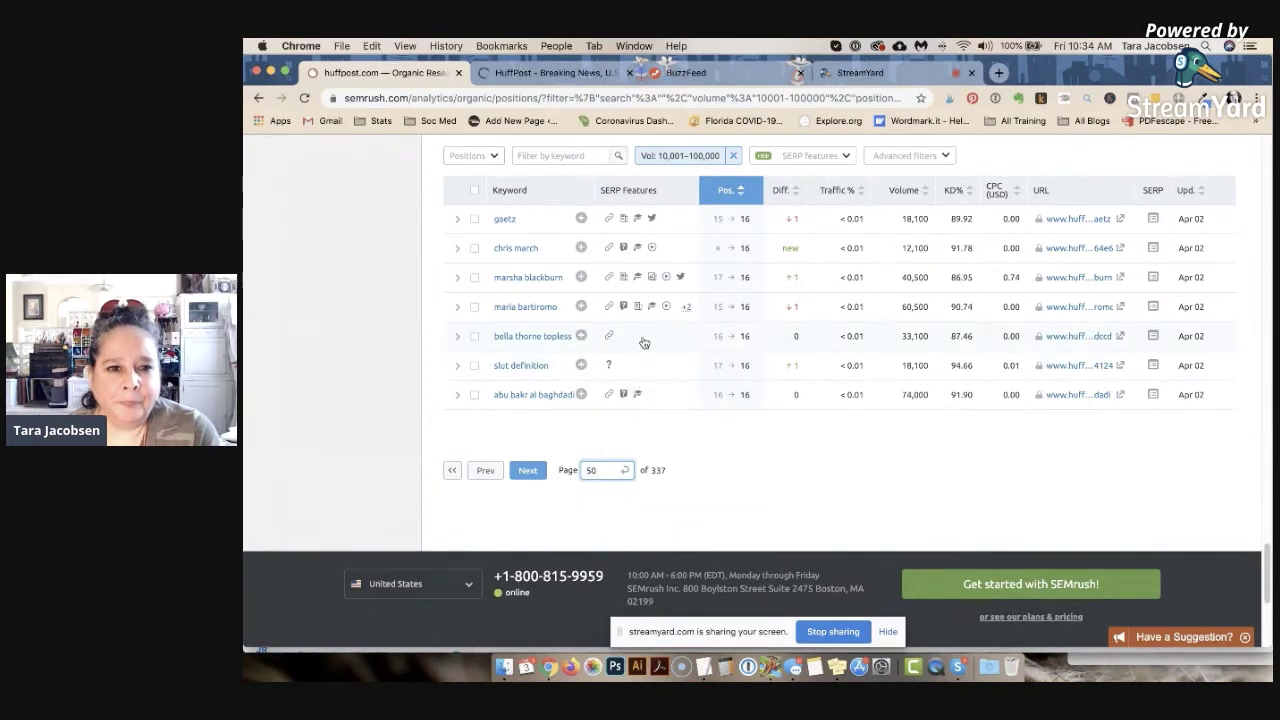
scroll(643, 357, down, 1)
scroll(643, 360, up, 2)
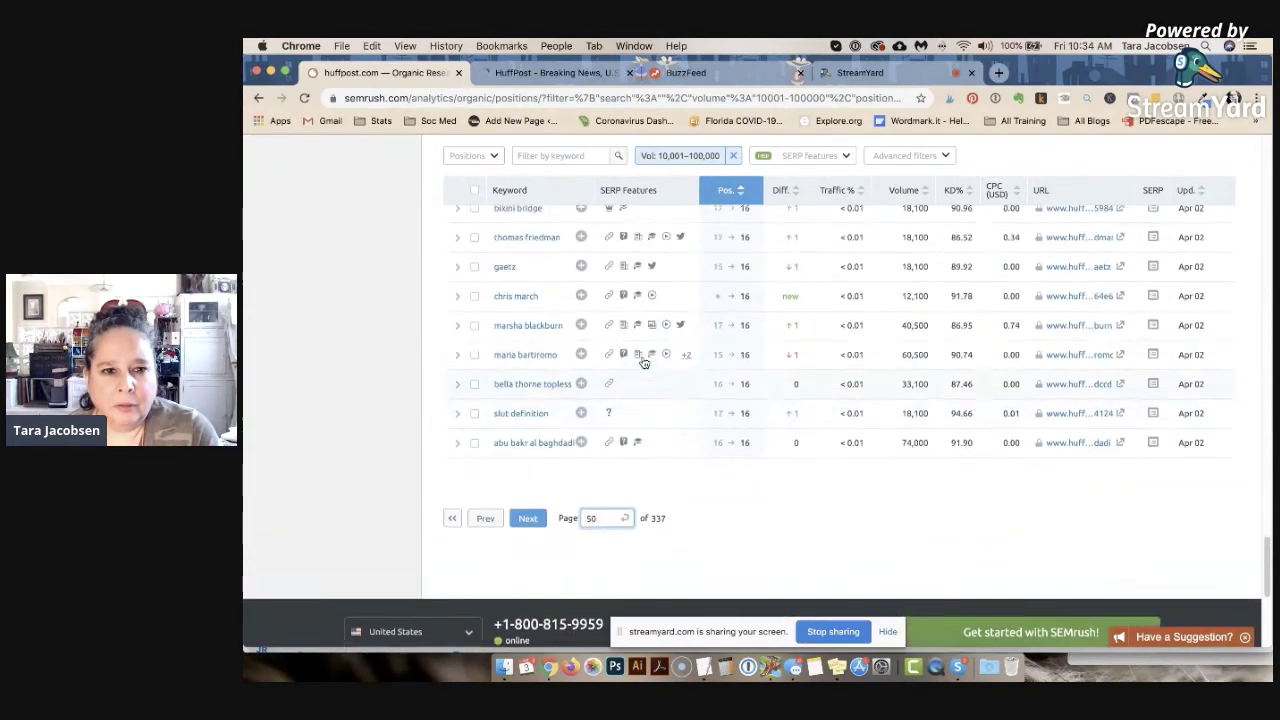
scroll(643, 362, up, 1)
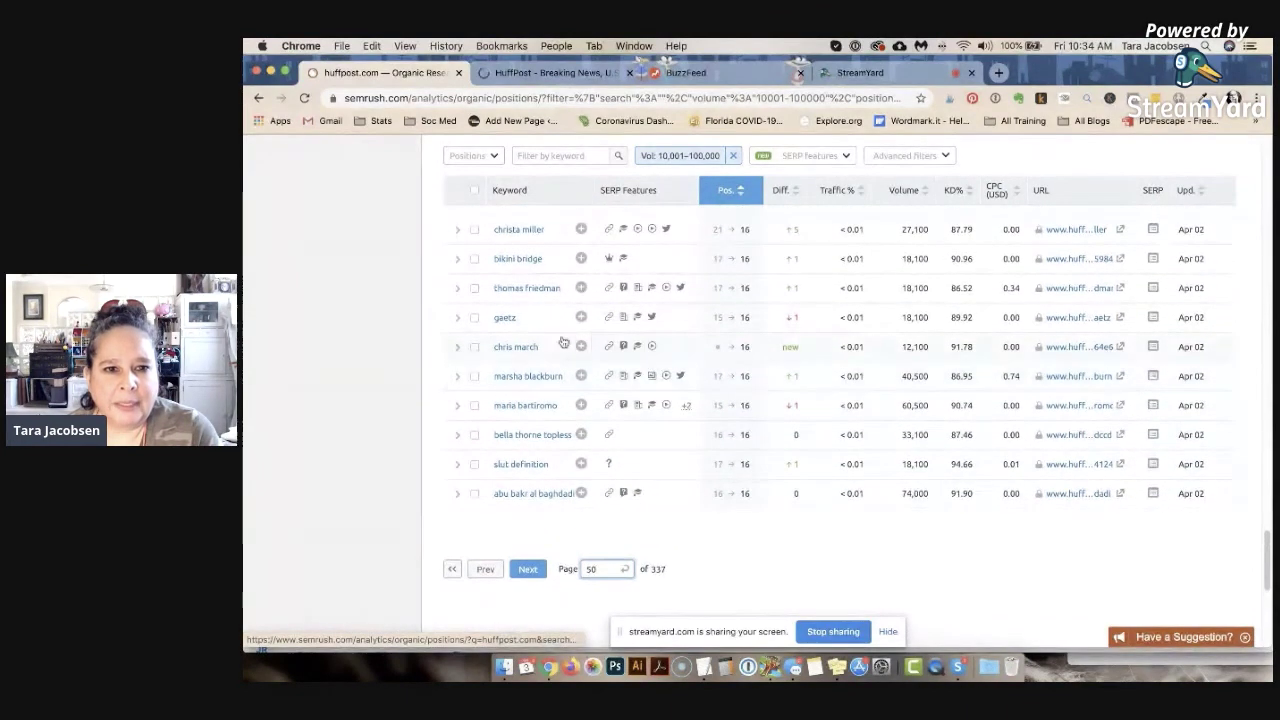
scroll(518, 265, up, 1)
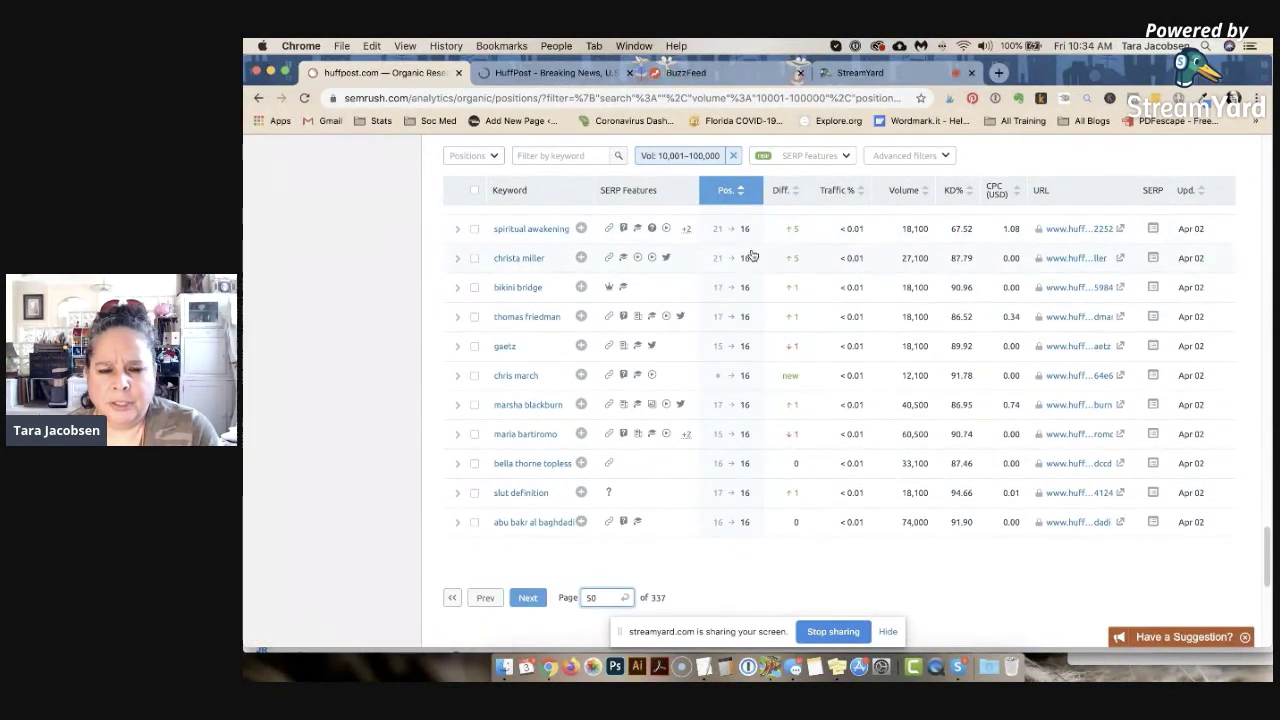
- Look at the keyword positions on page 100 of HuffPost's list, and try page 175
scroll(727, 432, down, 1)
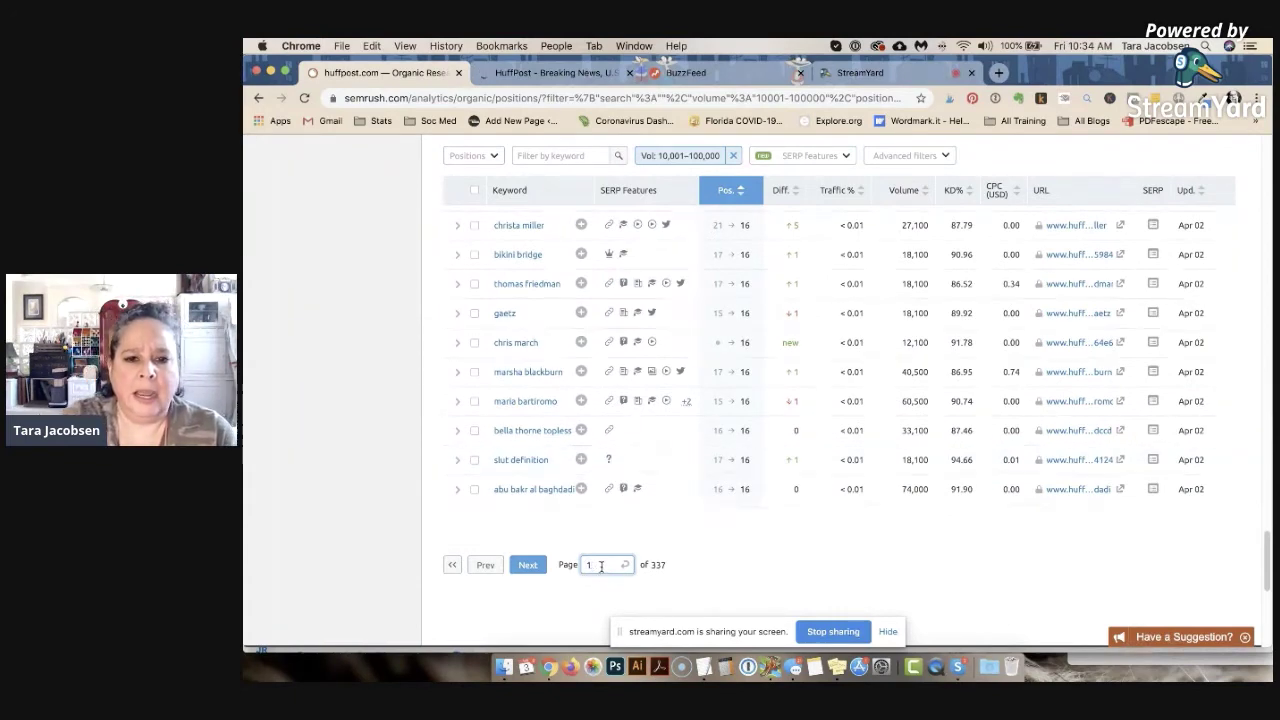
text(00)
key(Return)
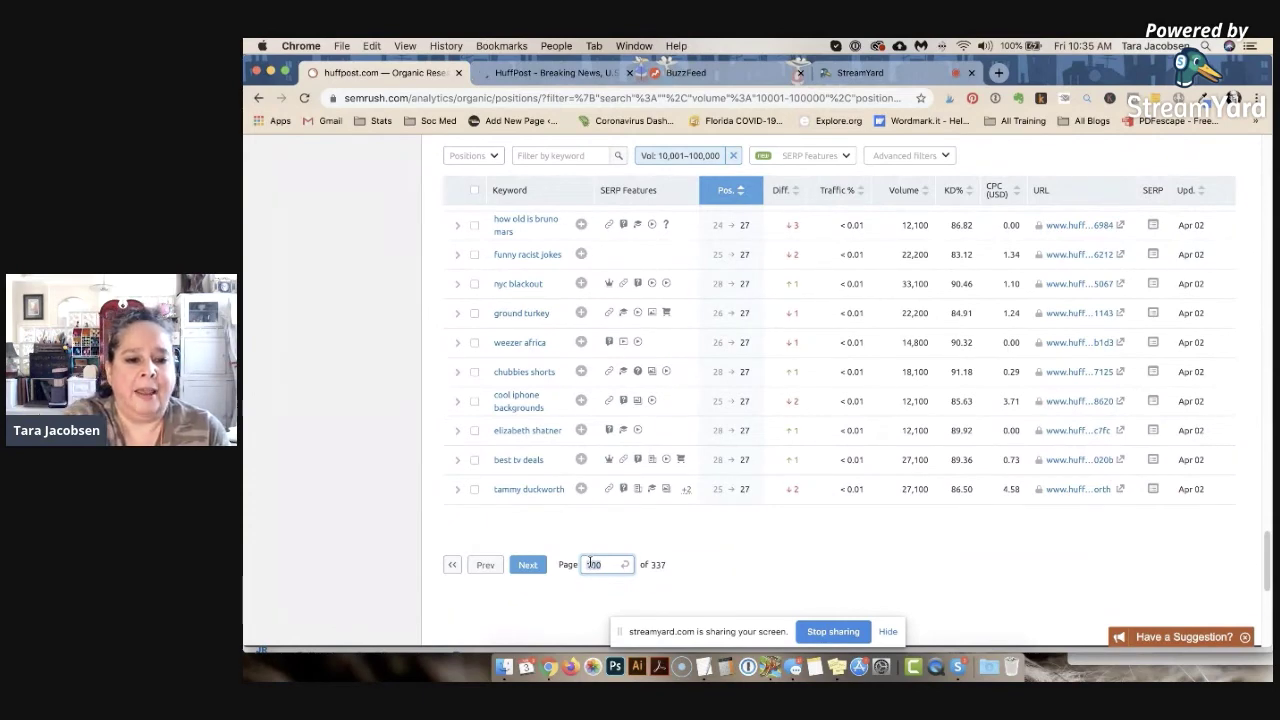
key(BackSpace)
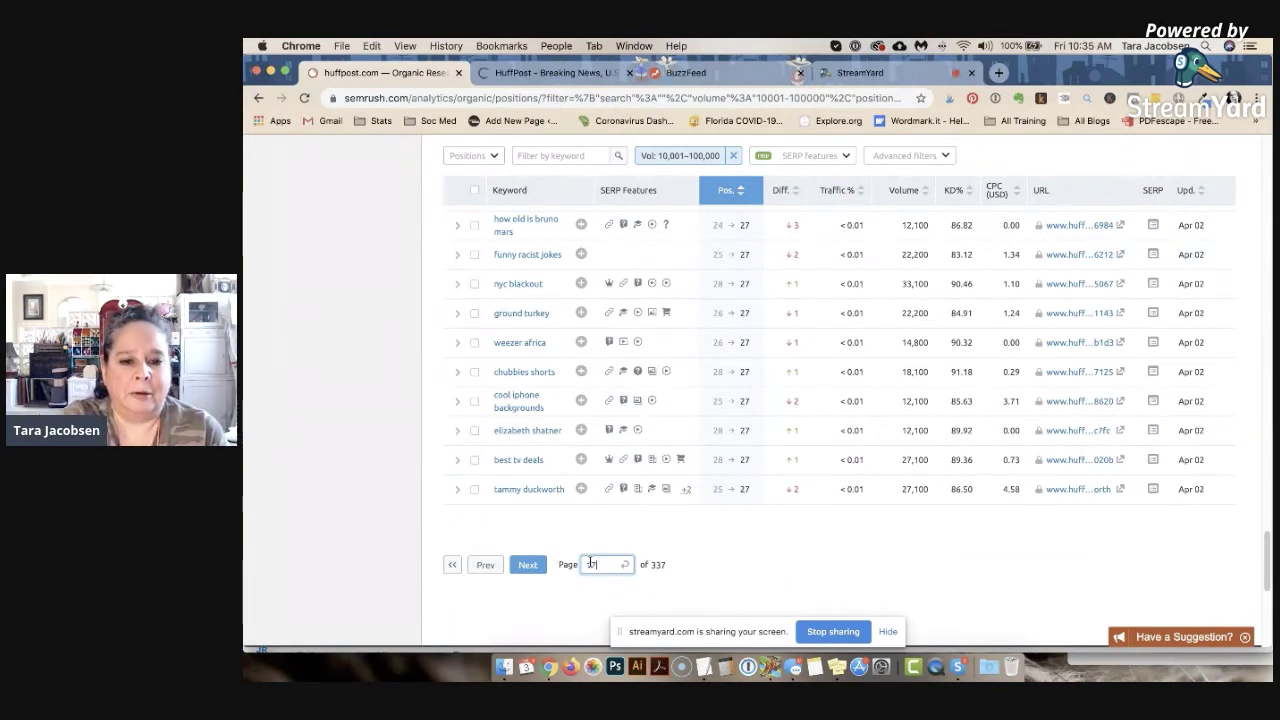
text(175)
key(Return)
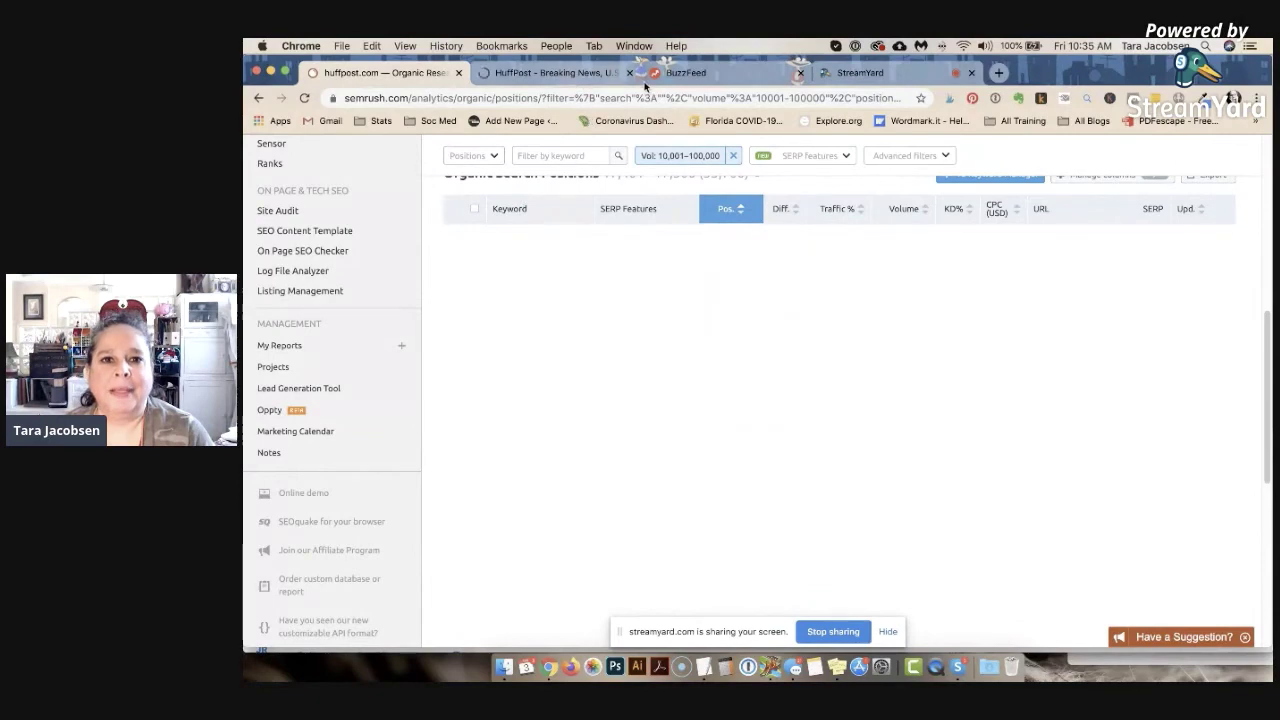
click(706, 72)
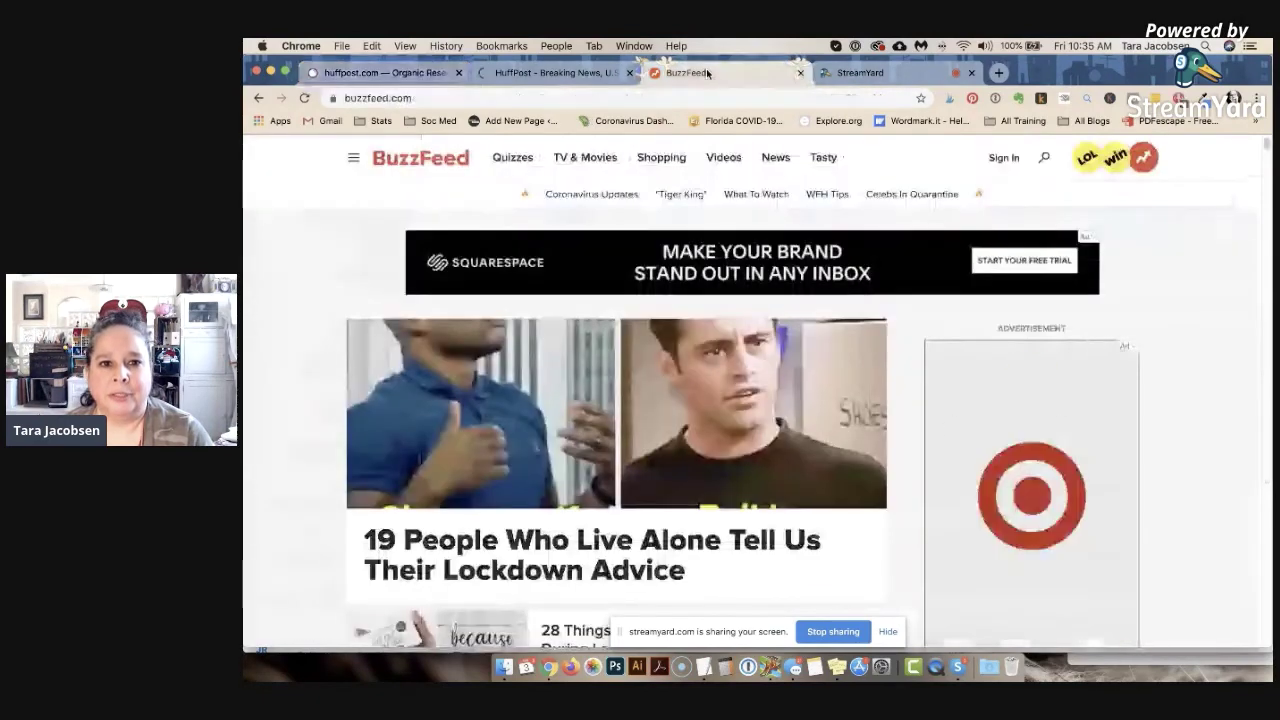
click(640, 98)
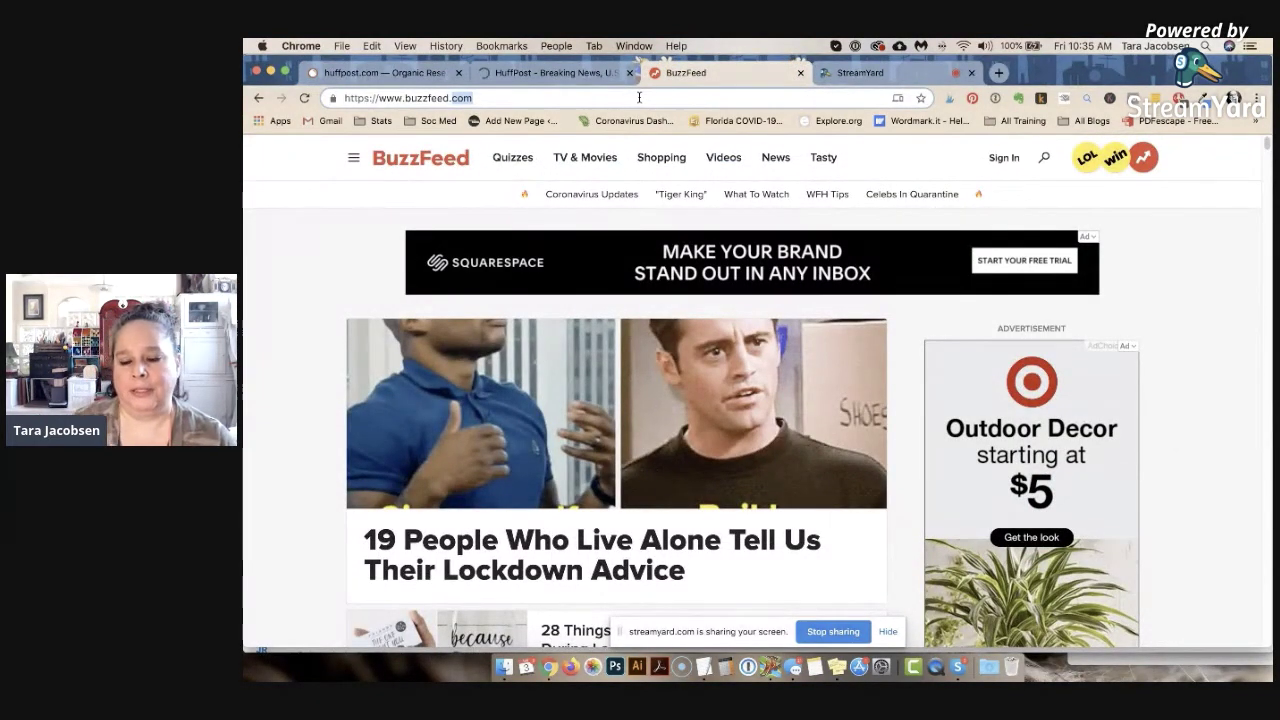
click(648, 94)
key(ctrl+c)
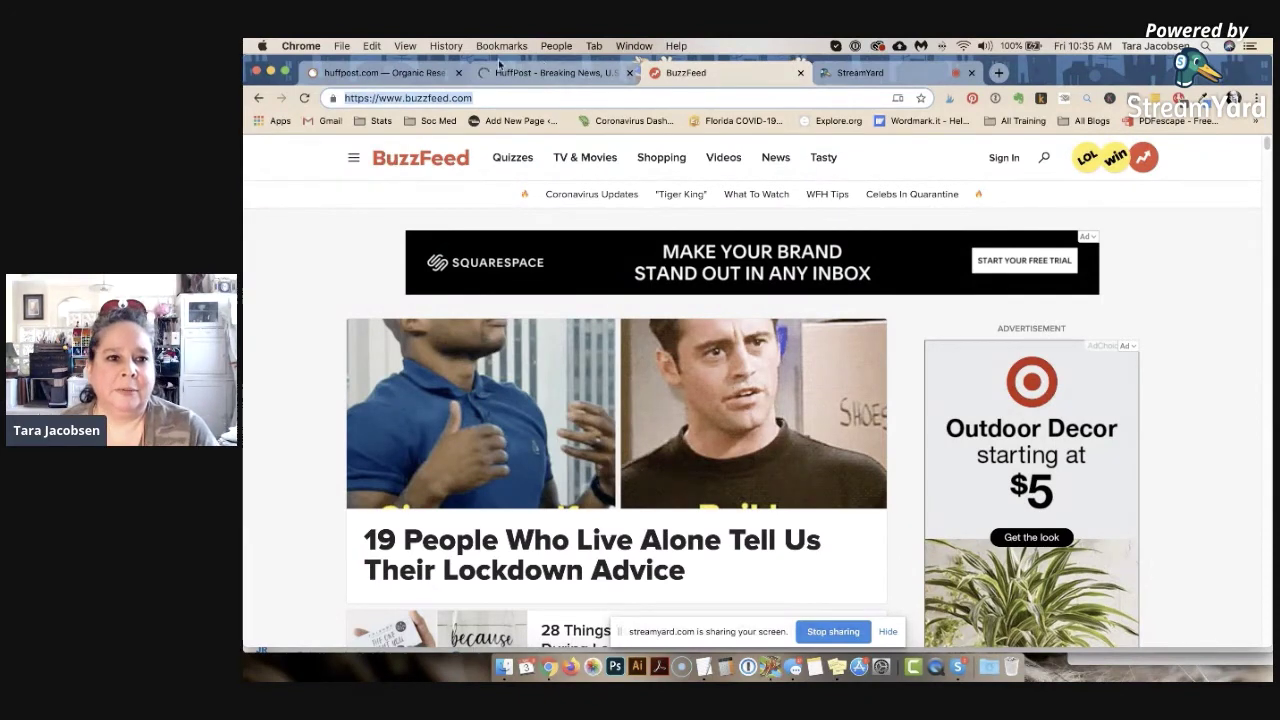
click(378, 72)
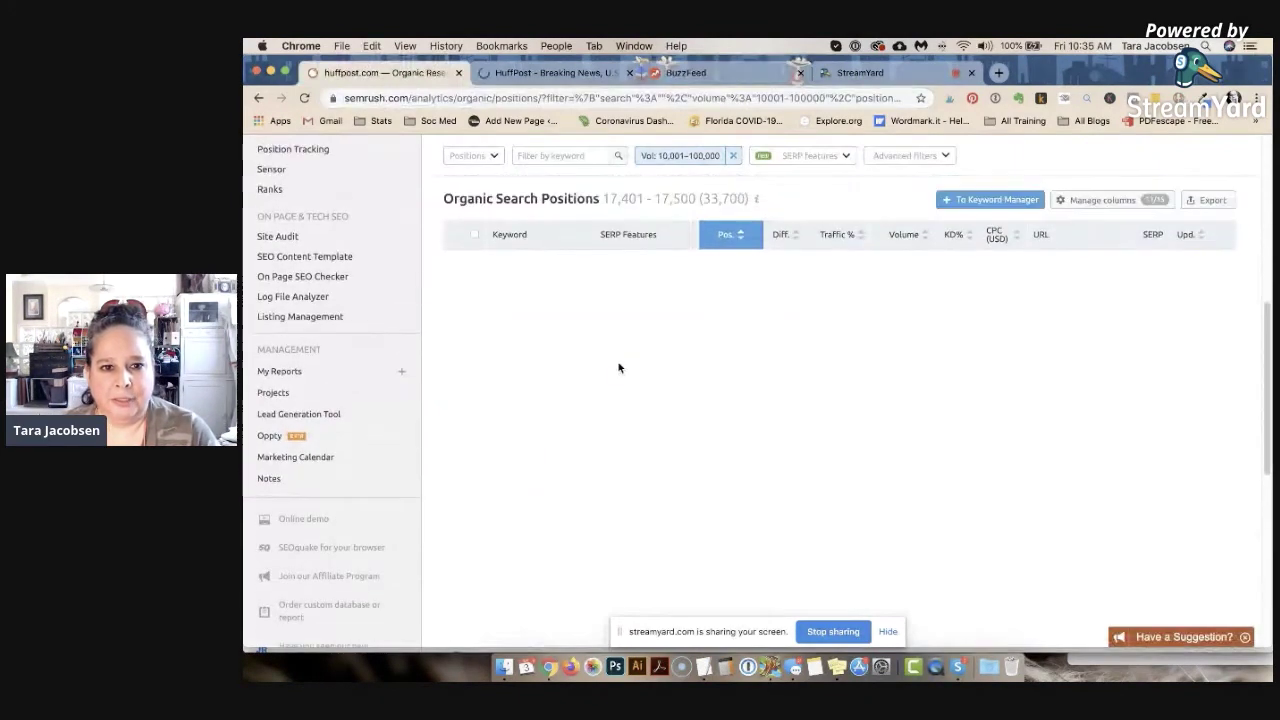
scroll(618, 368, up, 5)
click(600, 190)
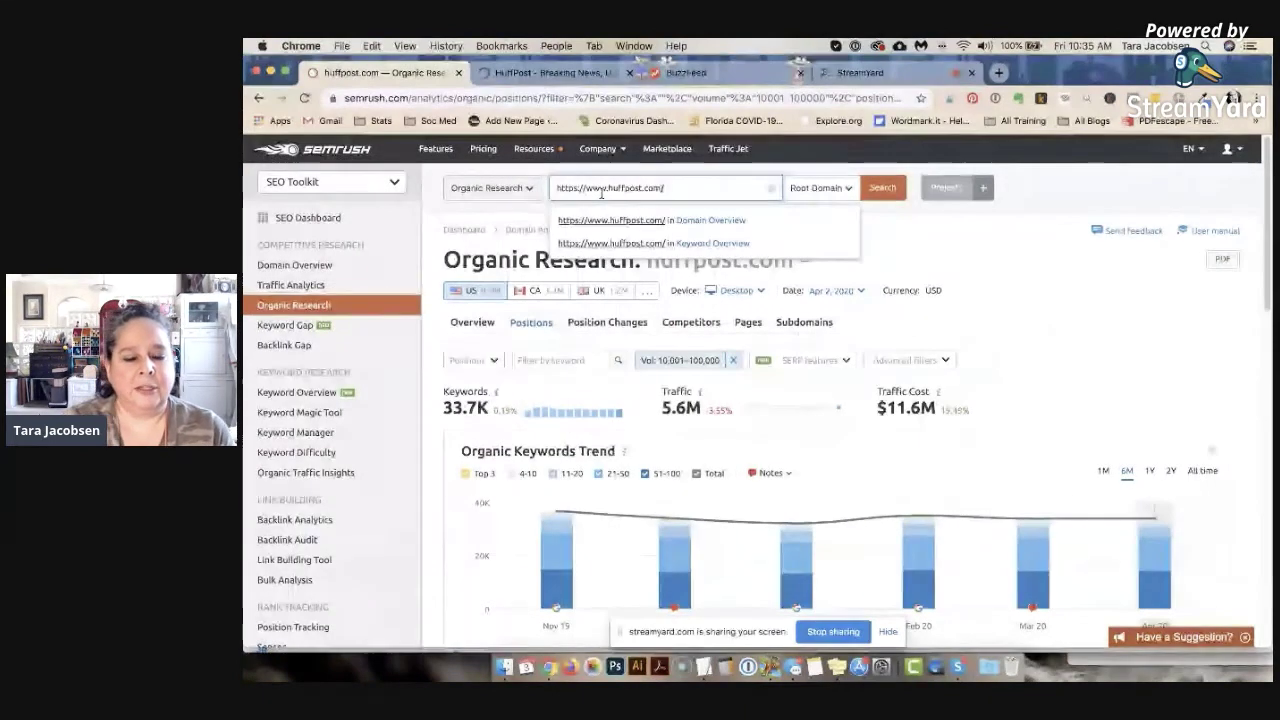
key(ctrl+a)
key(ctrl+v)
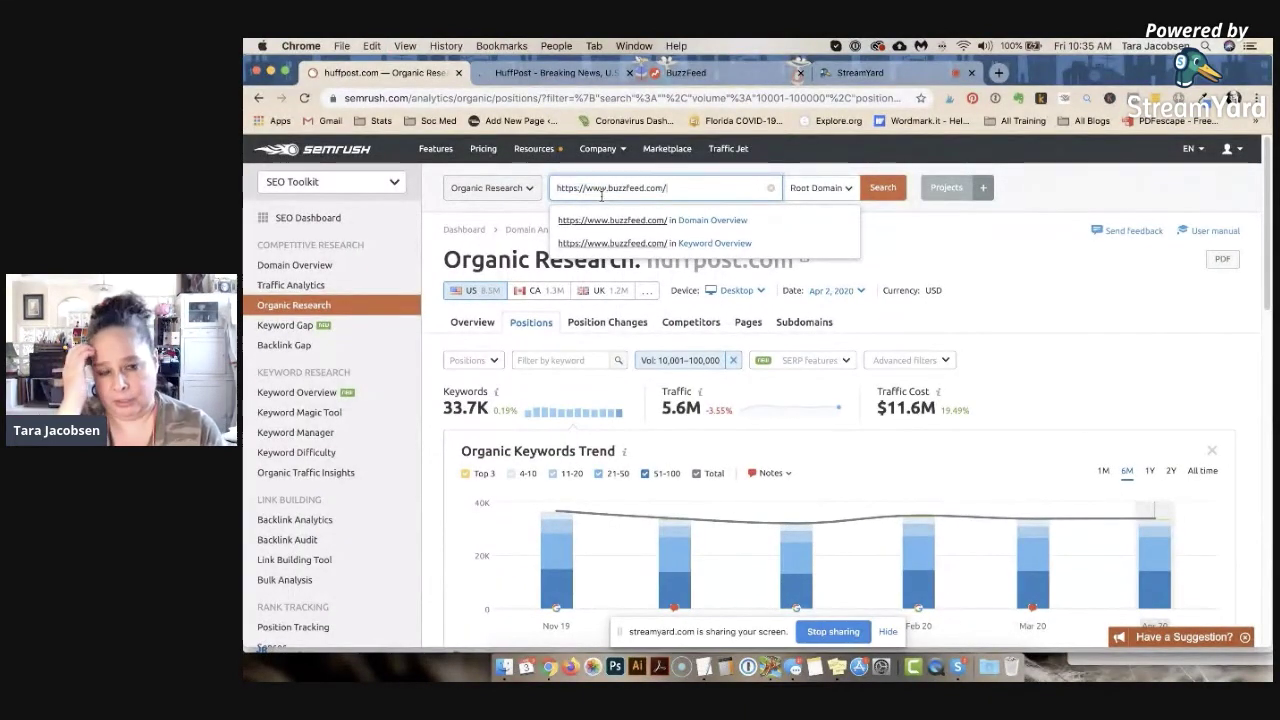
key(Return)
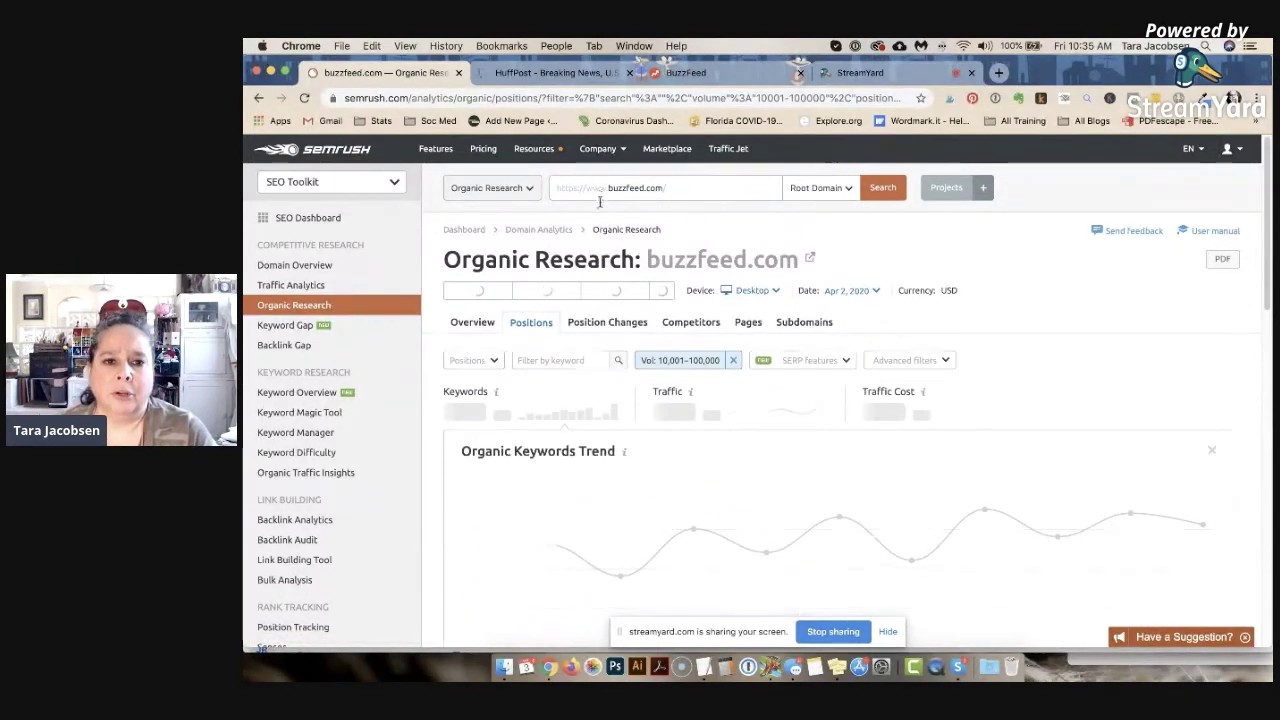
- Review the top-ranked keywords on the first page of BuzzFeed's organic search positions
scroll(560, 240, down, 1)
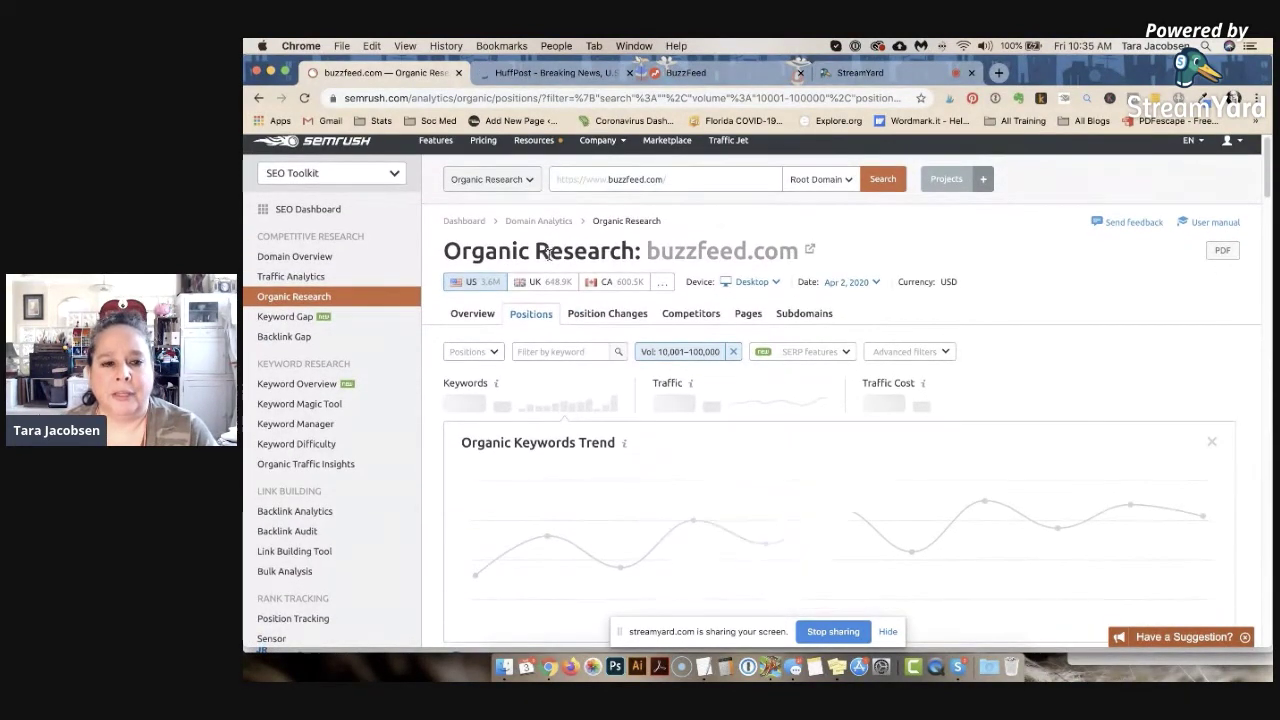
scroll(548, 254, down, 10)
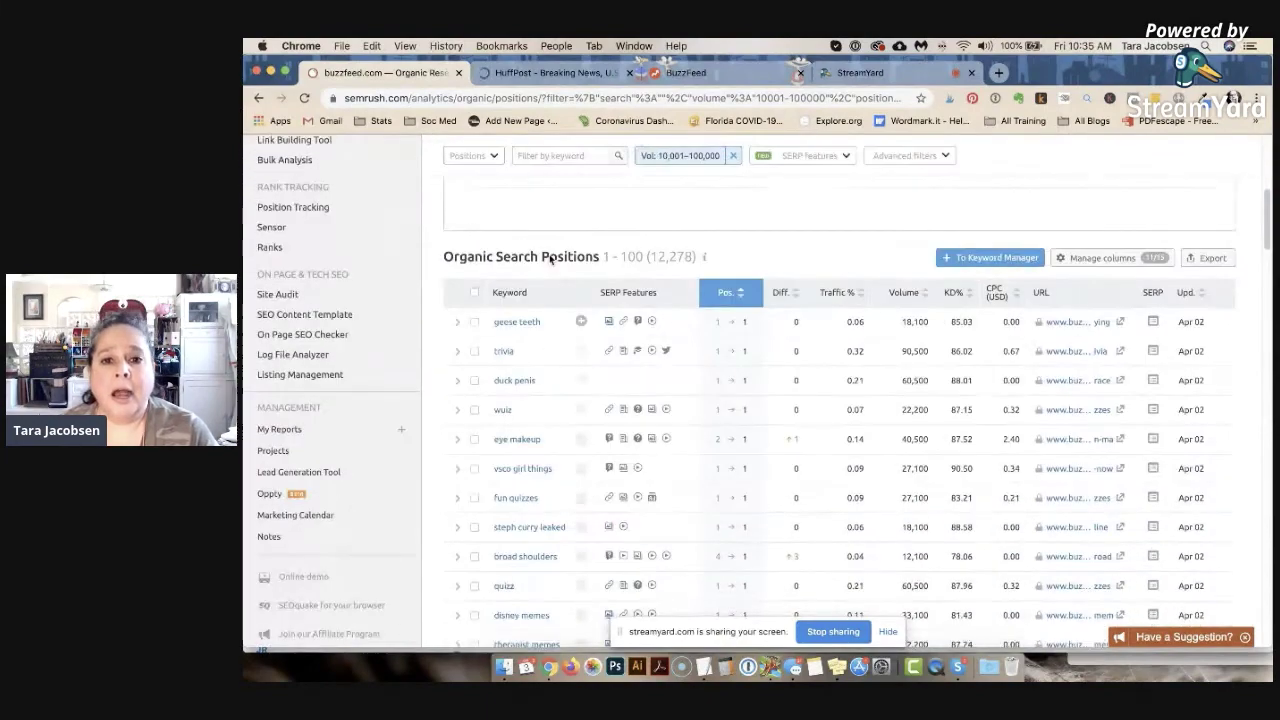
scroll(550, 258, down, 10)
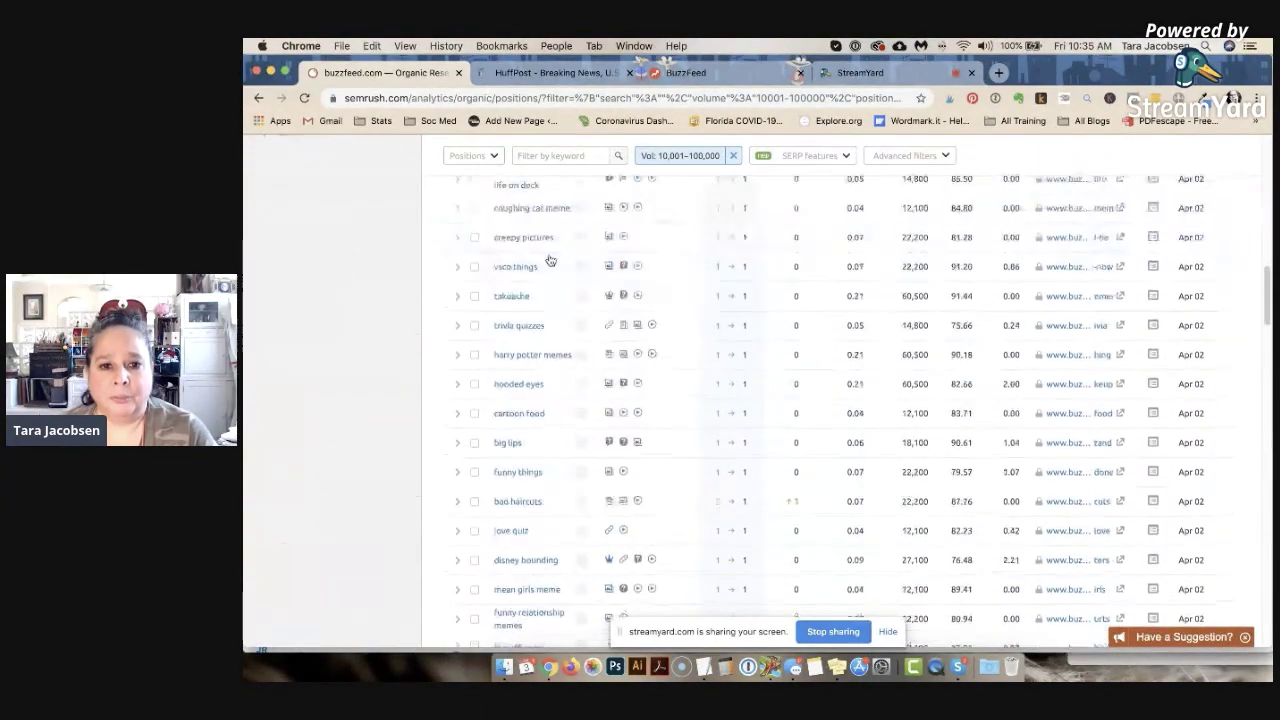
scroll(549, 260, down, 15)
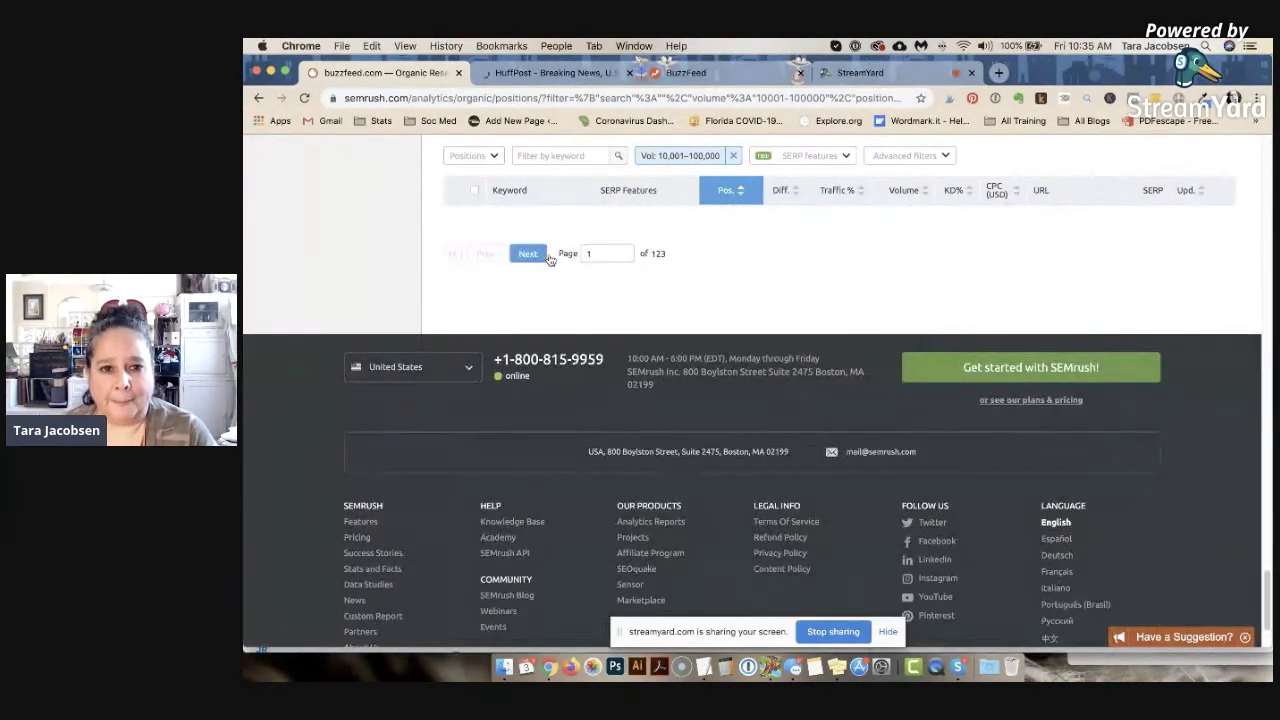
- Go to page 60 of BuzzFeed's keyword list and look at the keywords, positions and volumes there
click(591, 253)
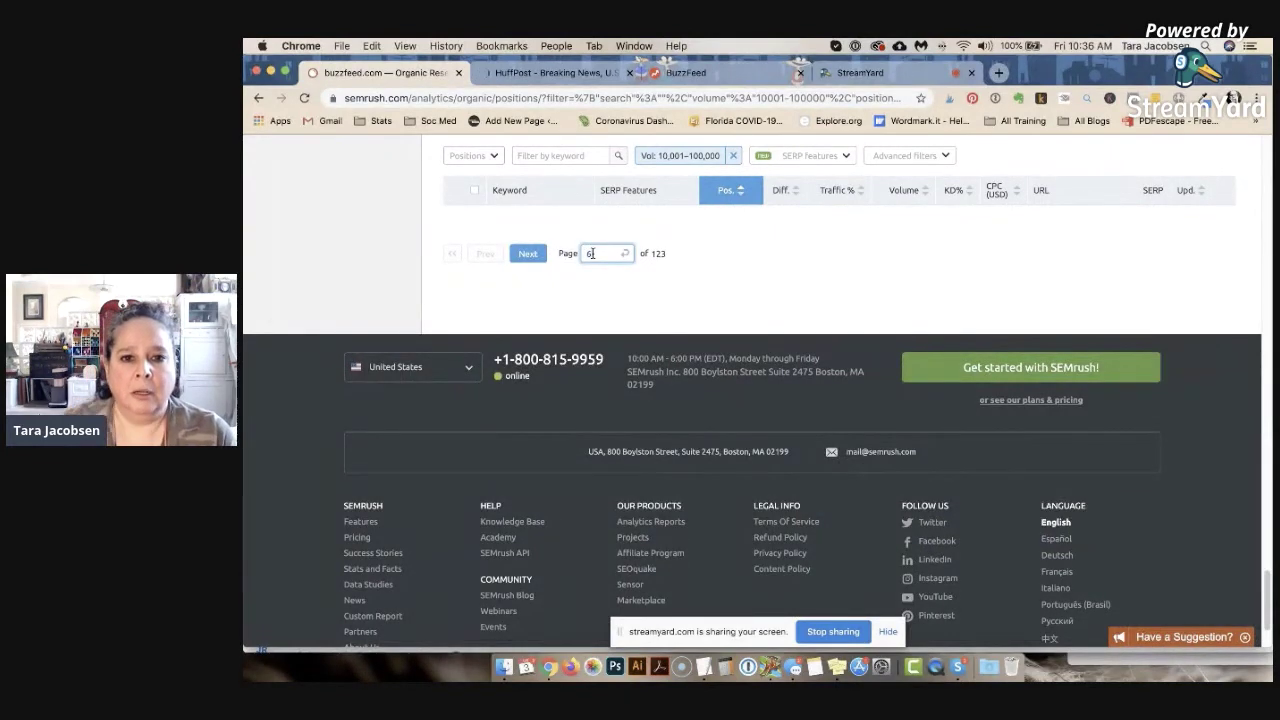
key(Return)
scroll(586, 262, up, 20)
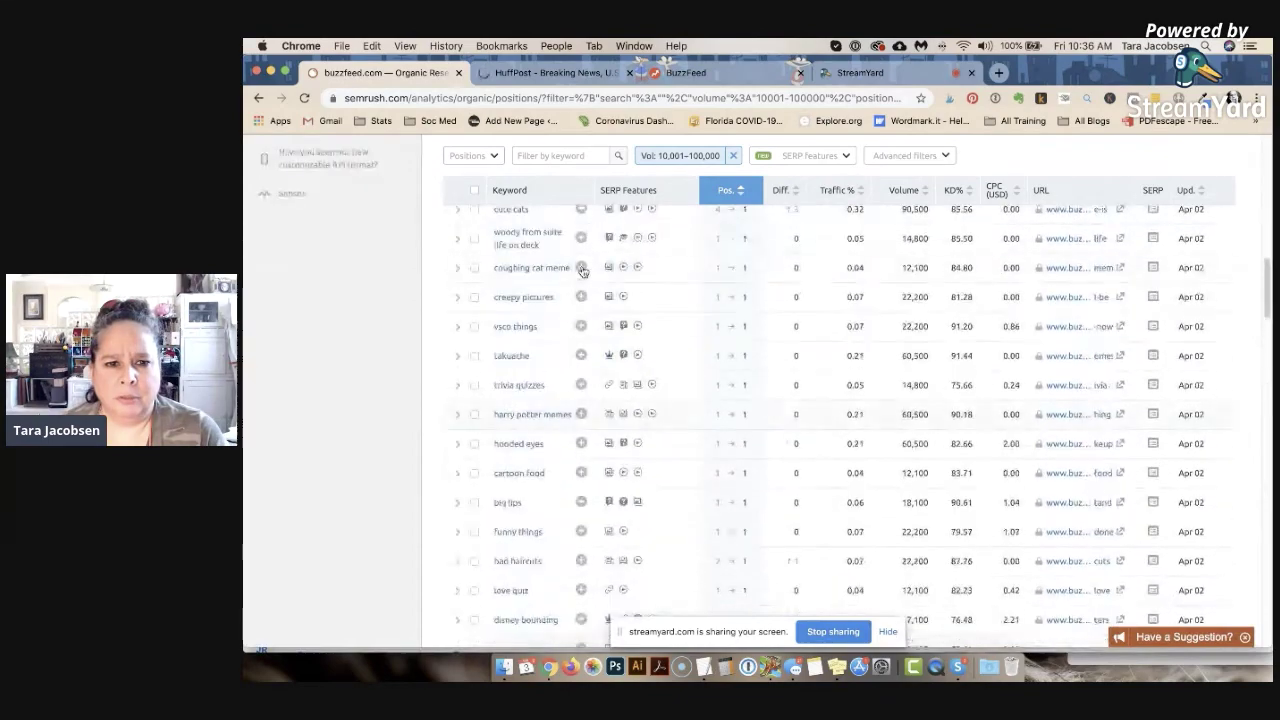
scroll(583, 270, up, 5)
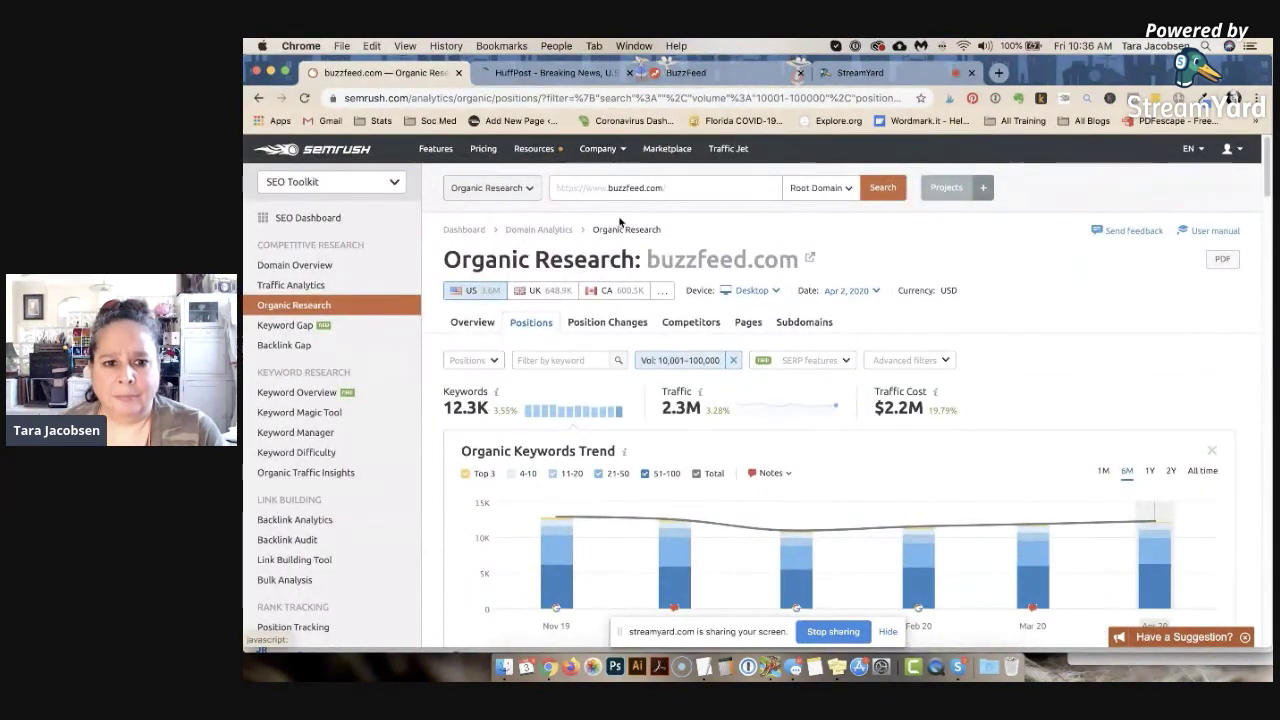
scroll(645, 379, down, 15)
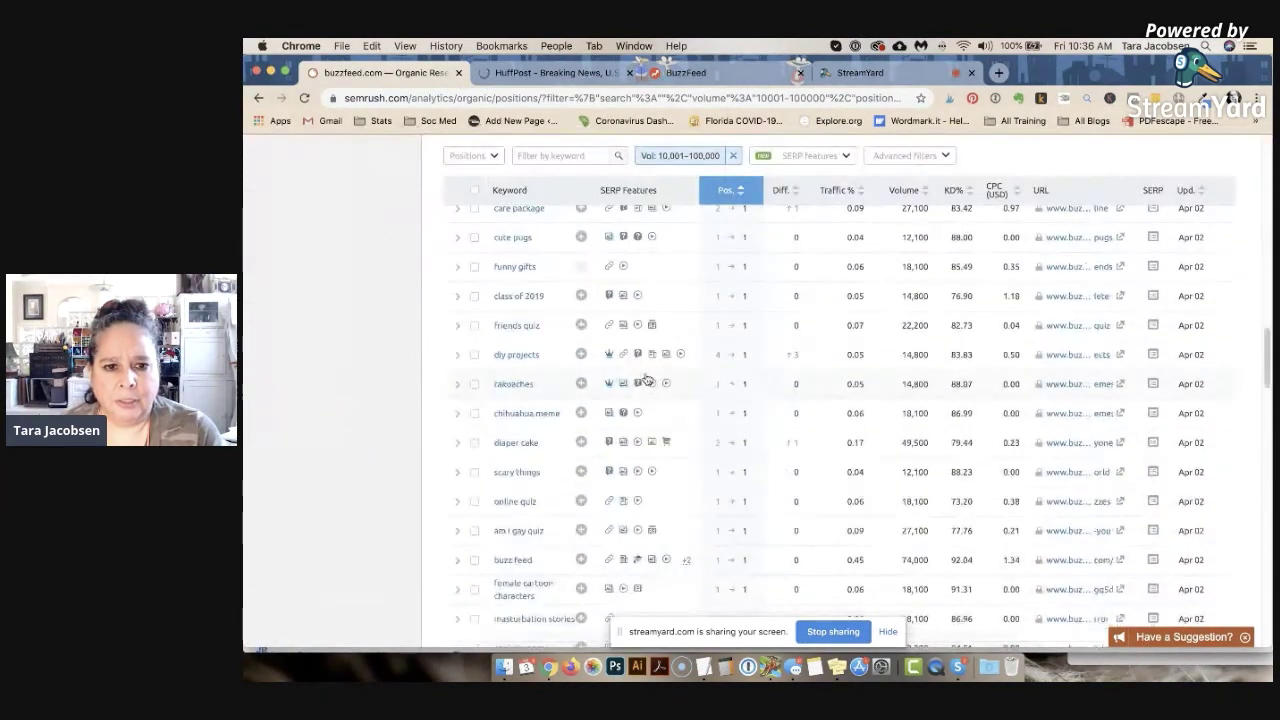
scroll(647, 379, down, 10)
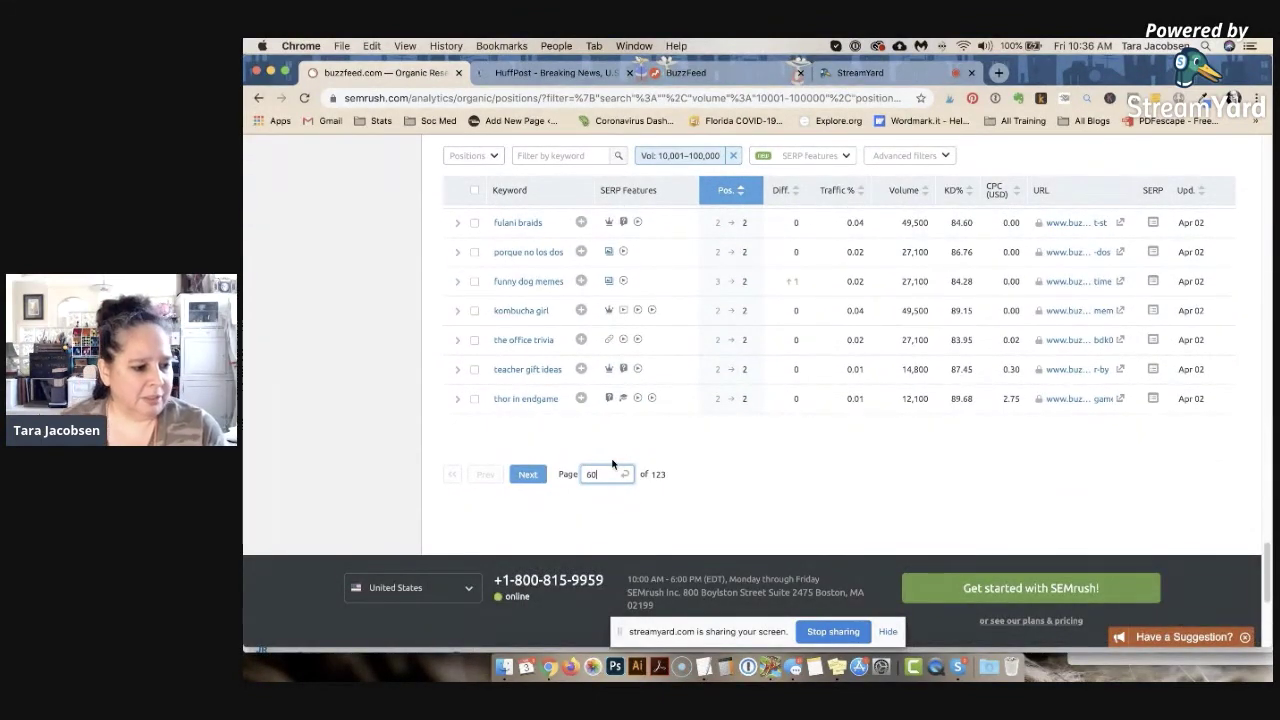
key(Return)
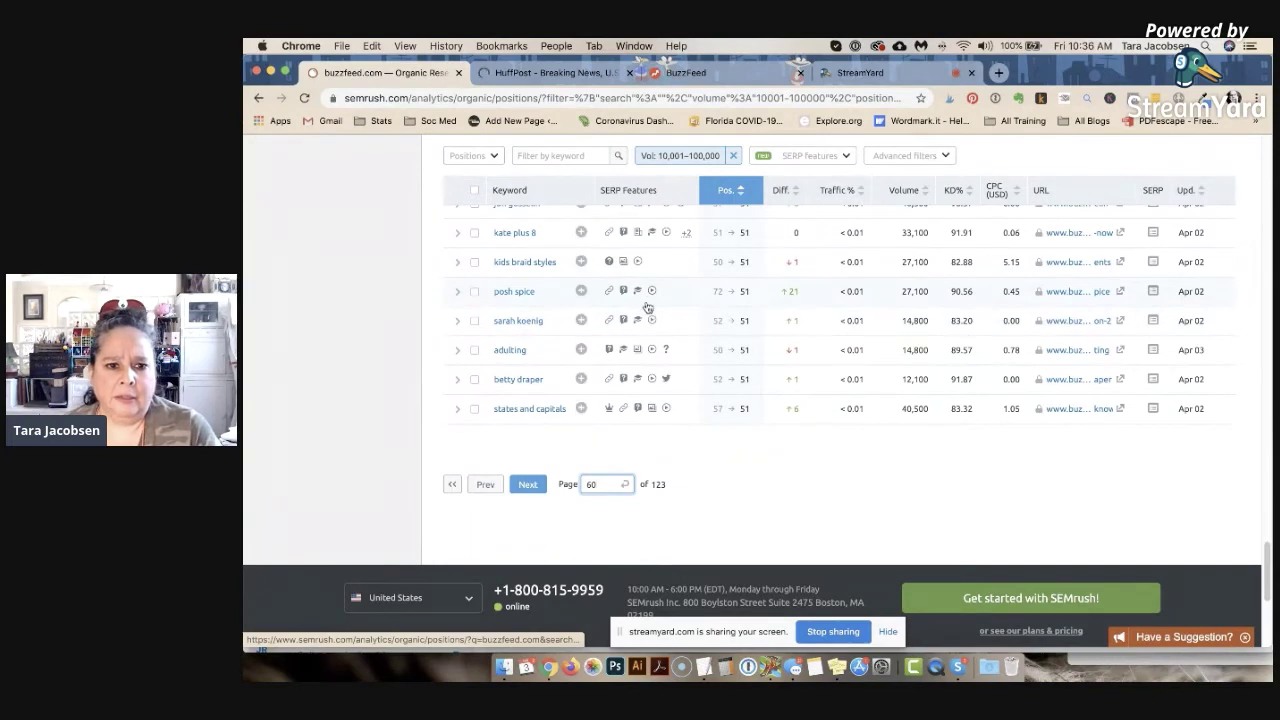
scroll(647, 307, up, 1)
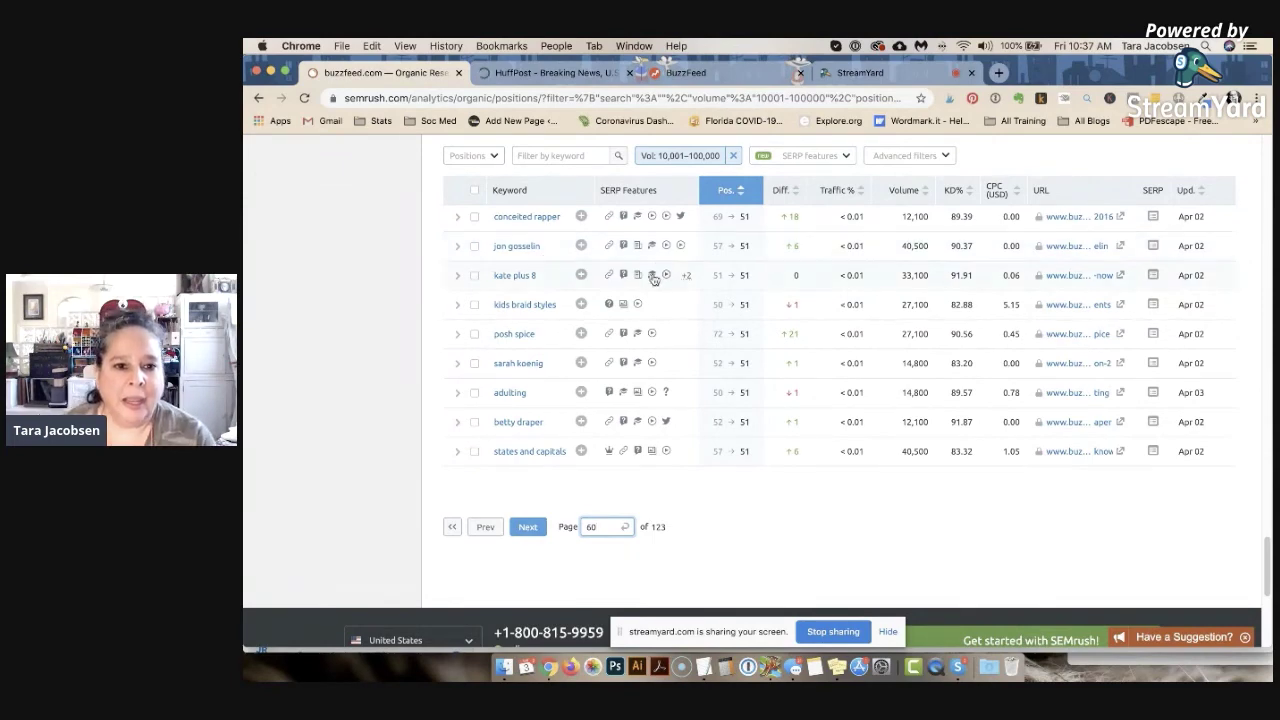
- Advance to page 61 of BuzzFeed's keyword list and examine its keywords and positions
click(522, 528)
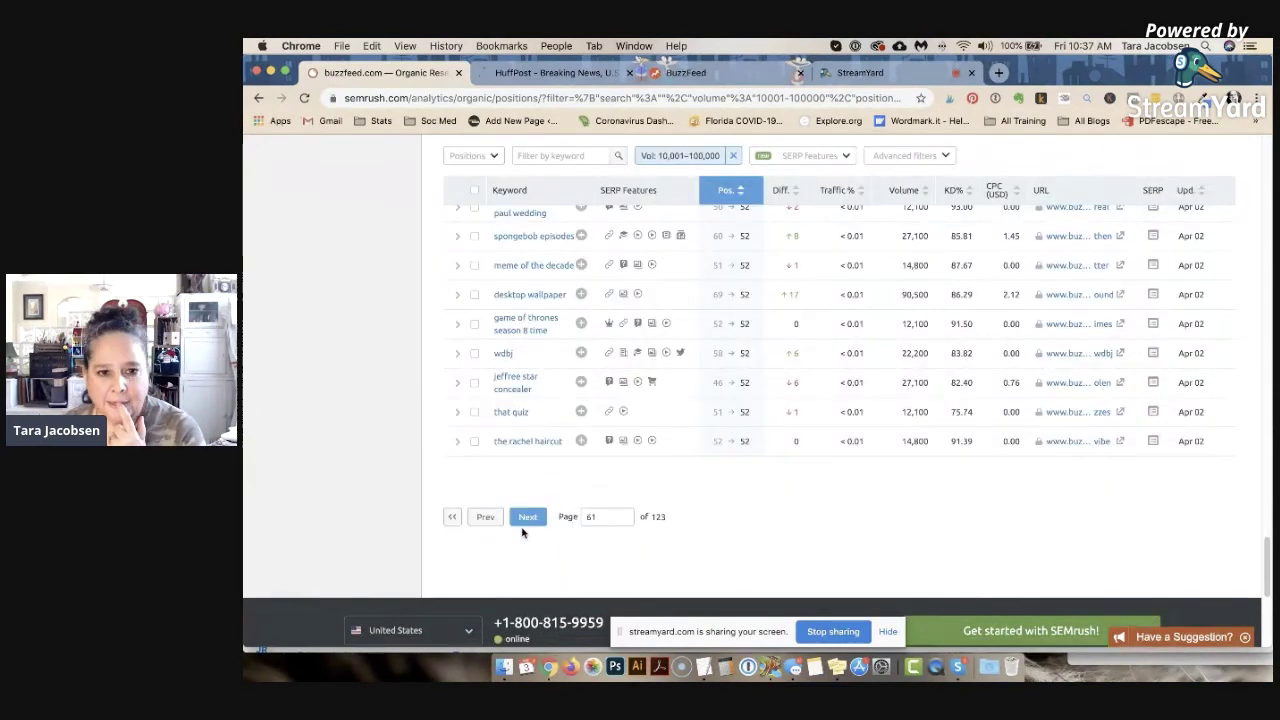
scroll(486, 443, up, 5)
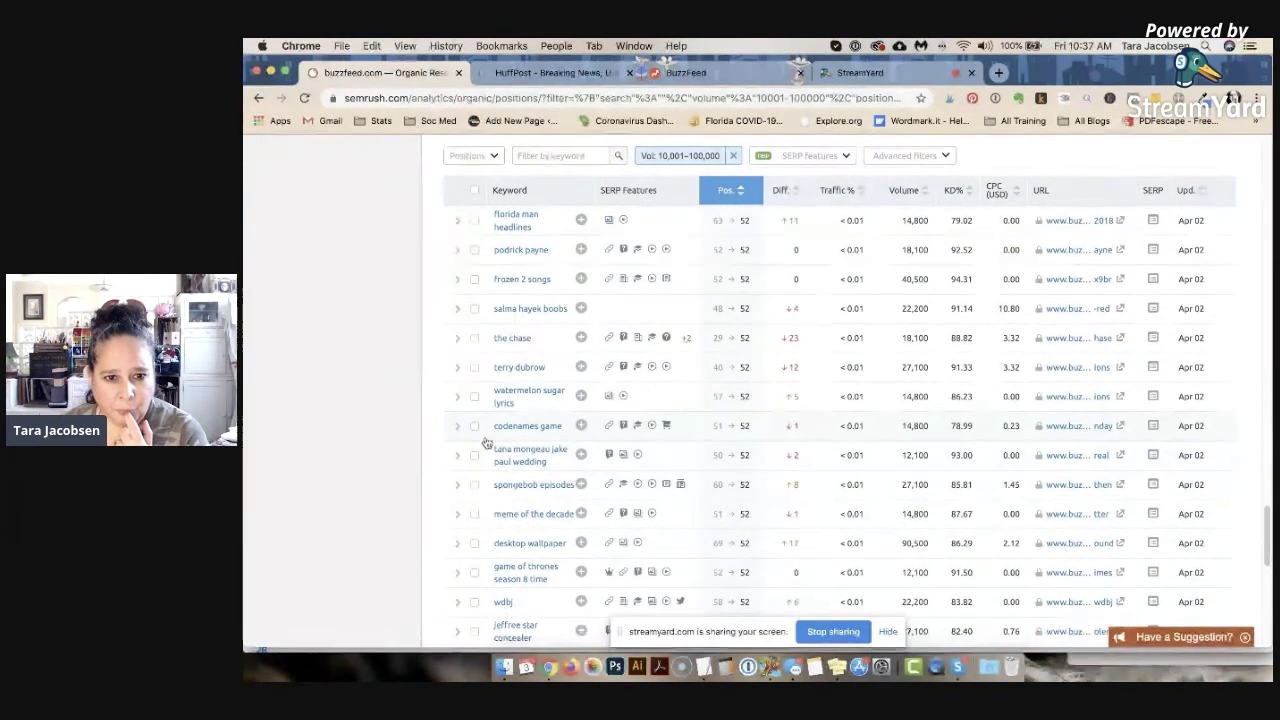
scroll(486, 443, up, 1)
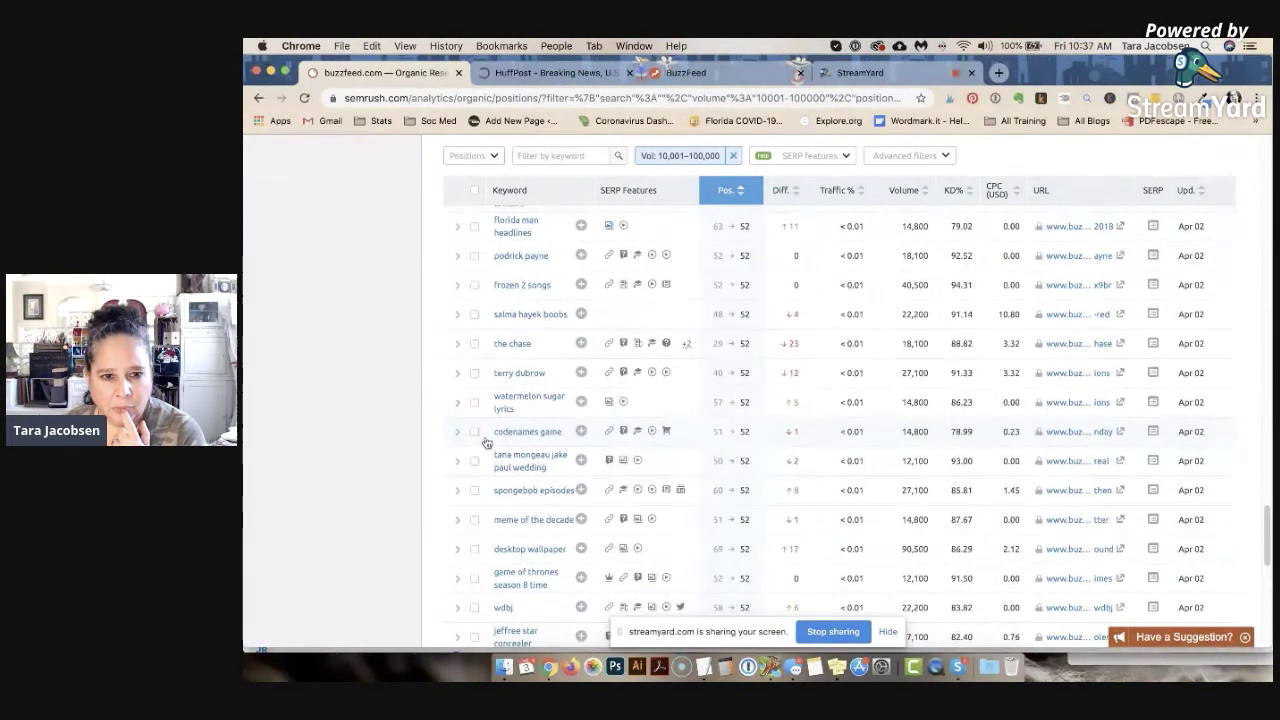
scroll(486, 443, up, 2)
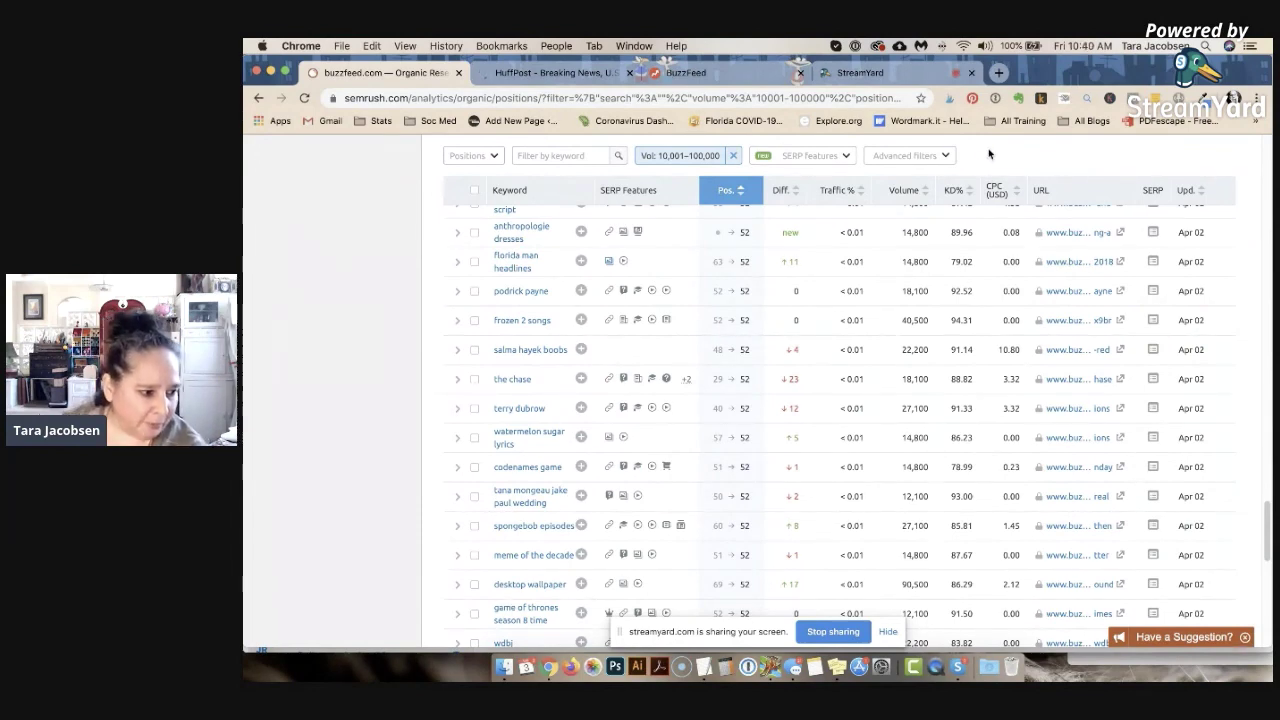
- Switch to StreamYard and take the shared screen off the broadcast
click(883, 71)
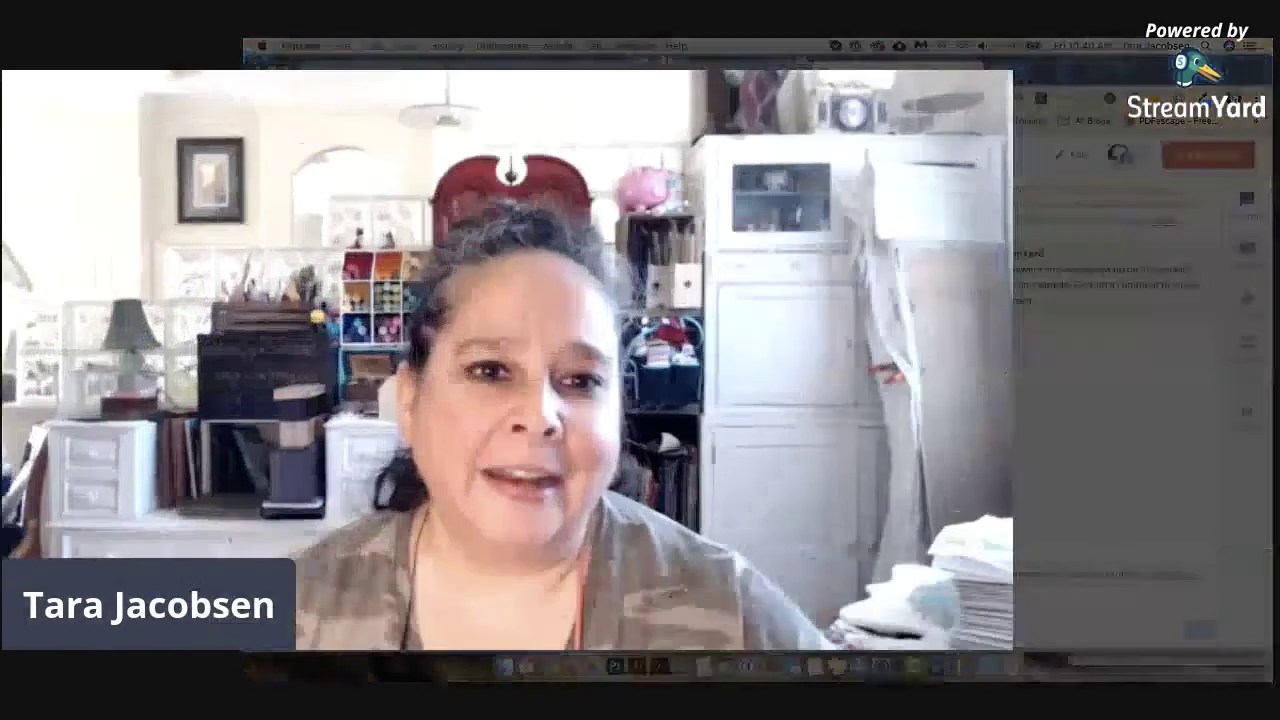
click(636, 485)
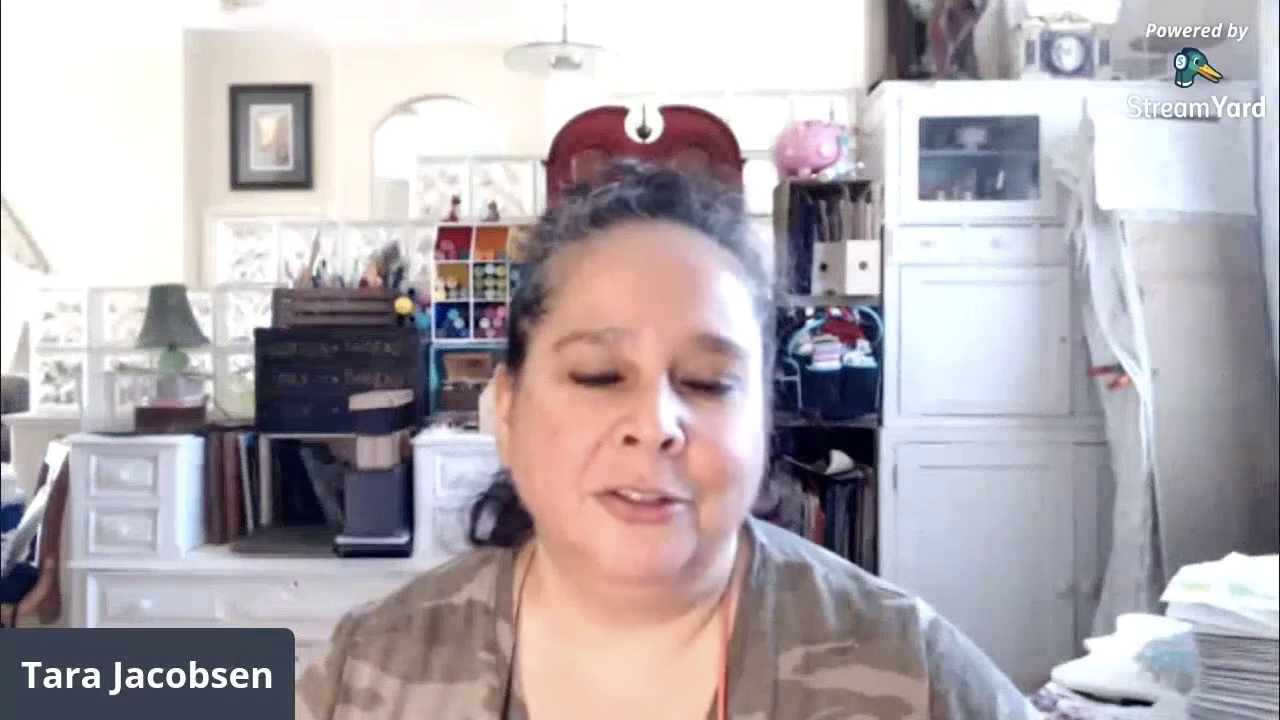